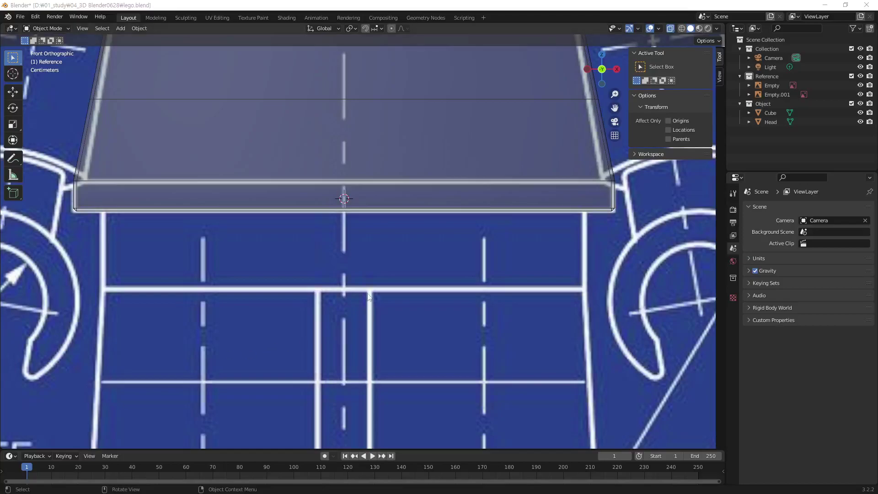
- Make the Object collection active and add a cube mesh, Cube.001, at the world origin
scroll(416, 234, "down", 4)
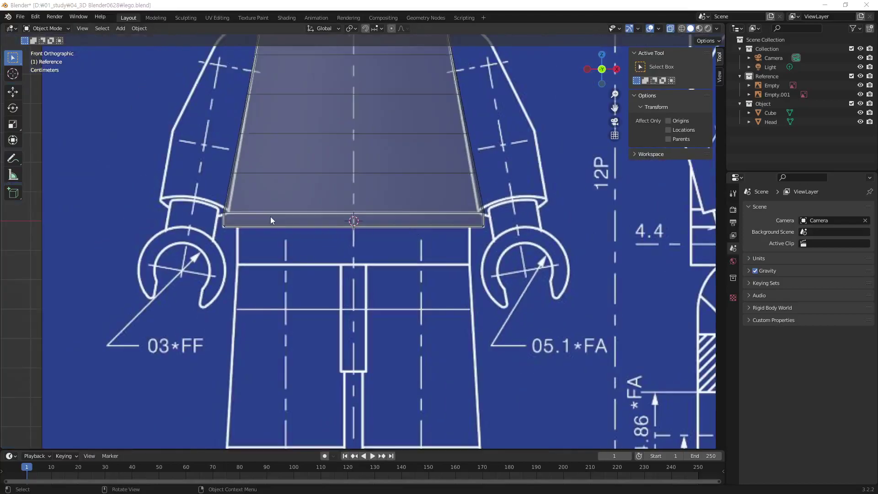
scroll(462, 269, "up", 1)
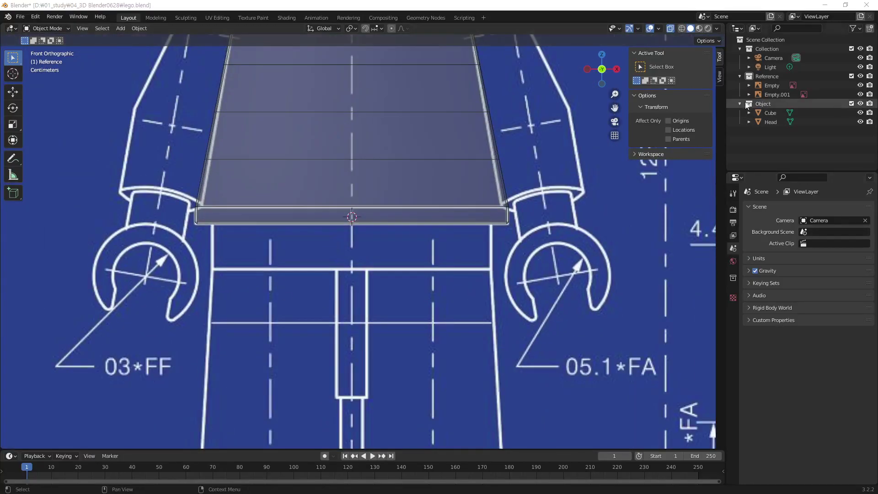
left_click(772, 105)
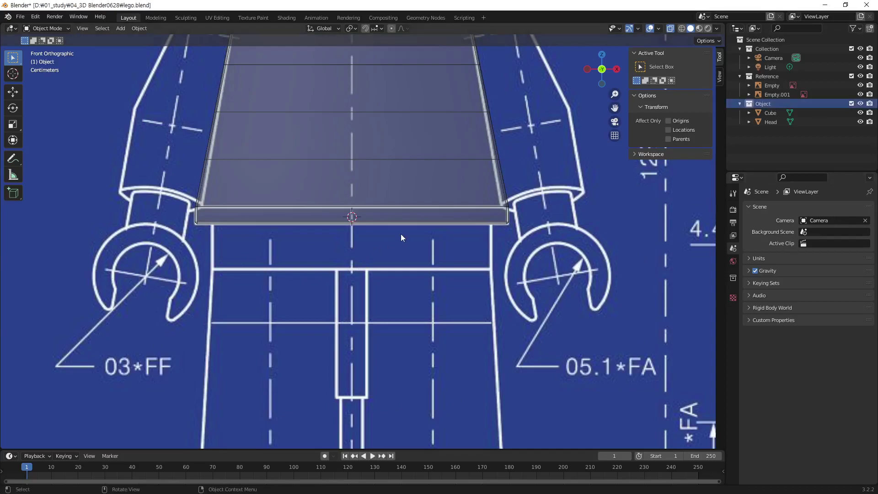
key("shift+a")
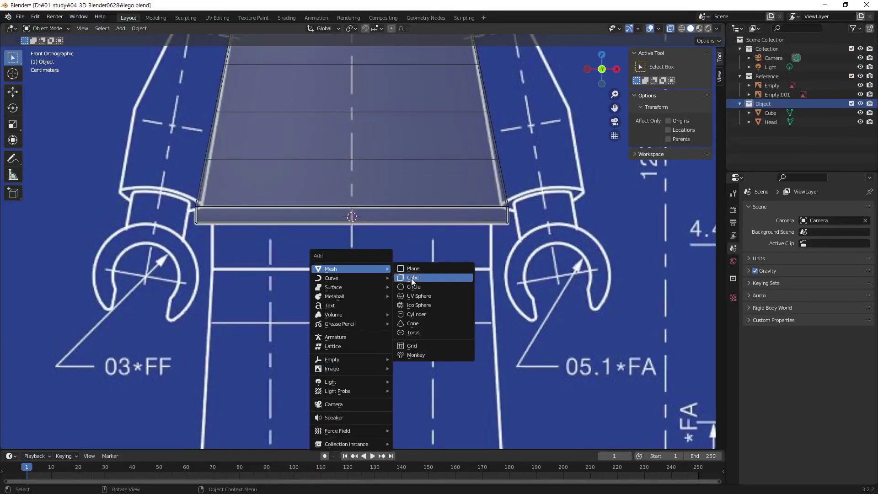
left_click(411, 278)
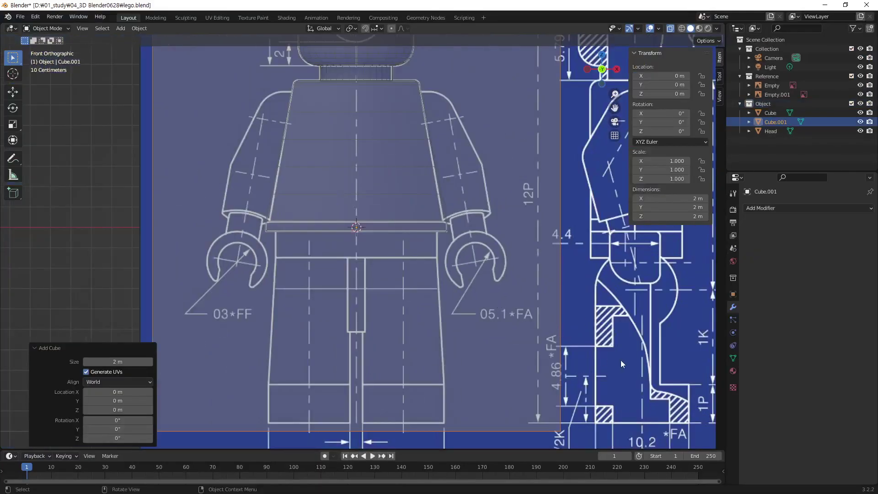
- Scale the new cube to about 0.4 and lower it to just below the torso
key("s")
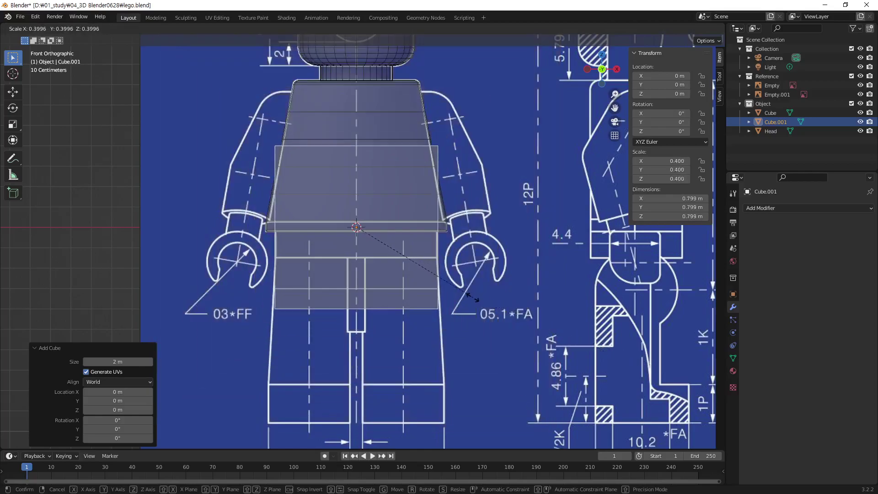
left_click(472, 298)
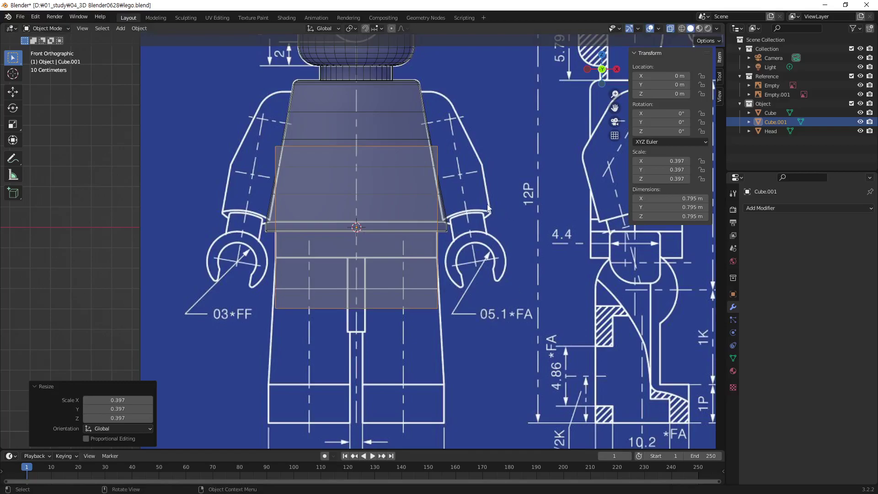
key("g")
key("z")
left_click(487, 224)
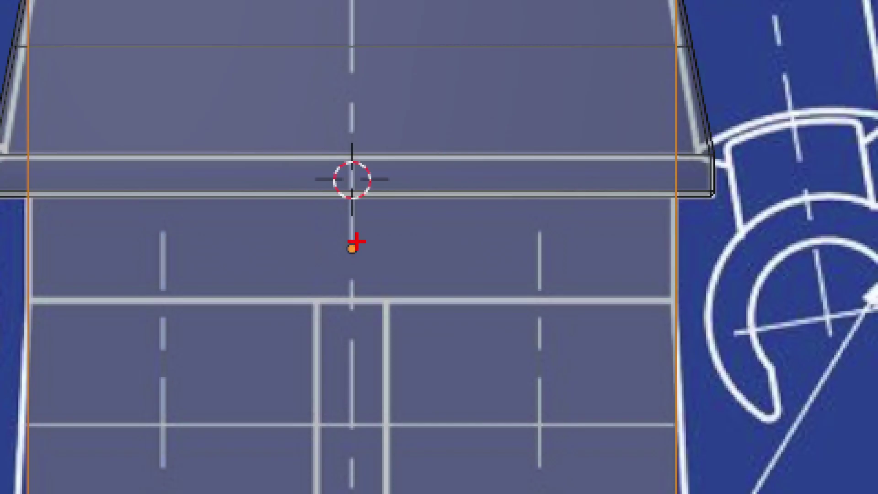
mouse_move(359, 264)
left_mouse_down()
mouse_move(337, 222)
mouse_move(382, 235)
mouse_move(365, 269)
left_mouse_up()
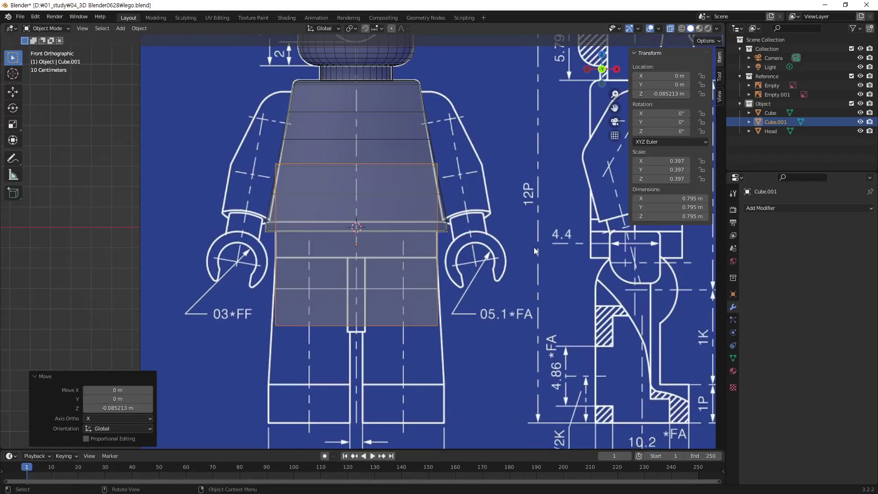
- Flatten the cube vertically into a thin 0.126 m hip slab
key("s")
key("z")
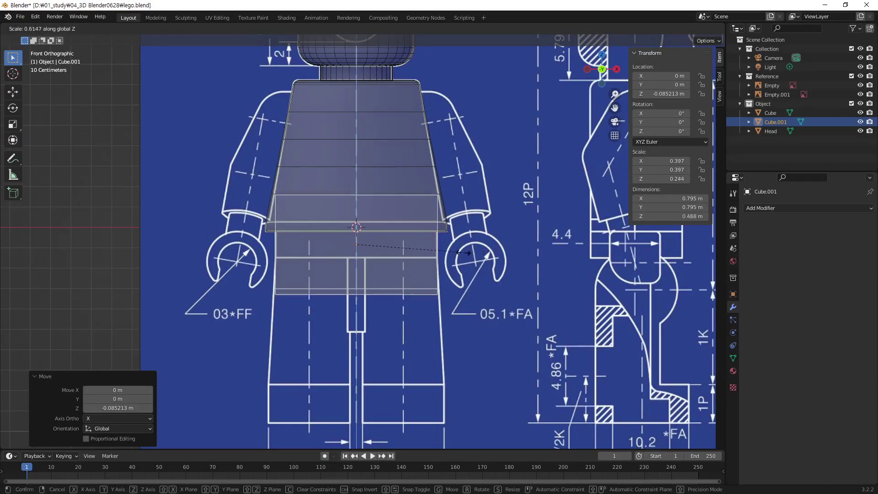
left_click(380, 247)
scroll(377, 247, "up", 6)
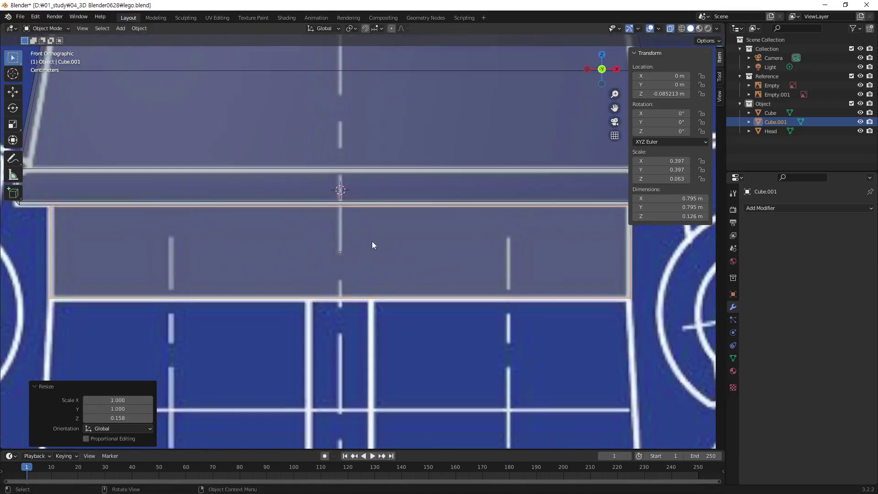
- Try subdivision level 2 on the hip slab, then undo it
scroll(567, 213, "up", 3)
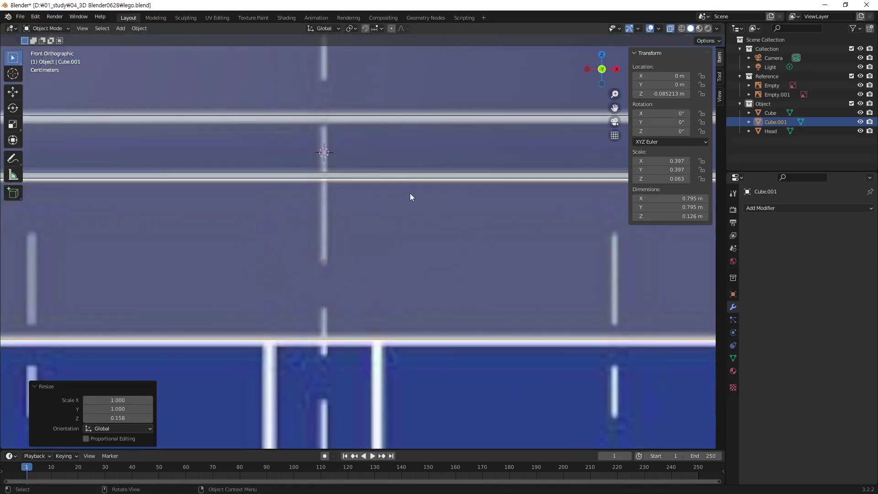
key("ctrl+2")
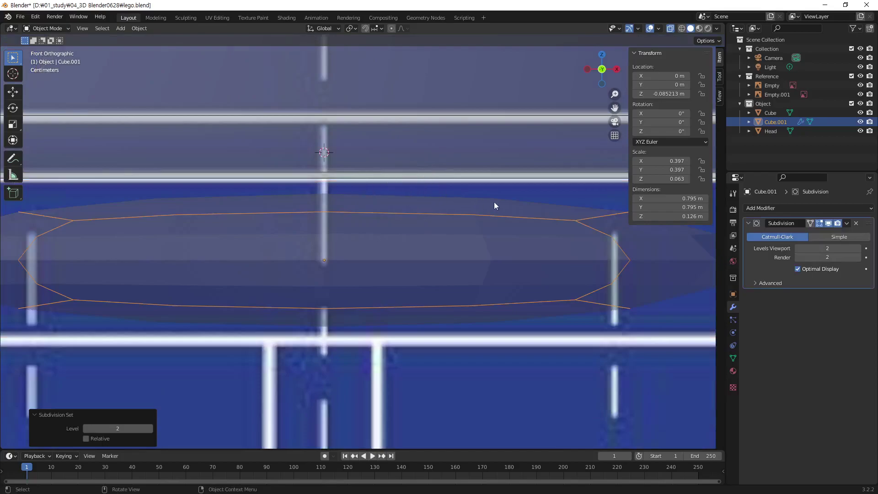
key("ctrl+z")
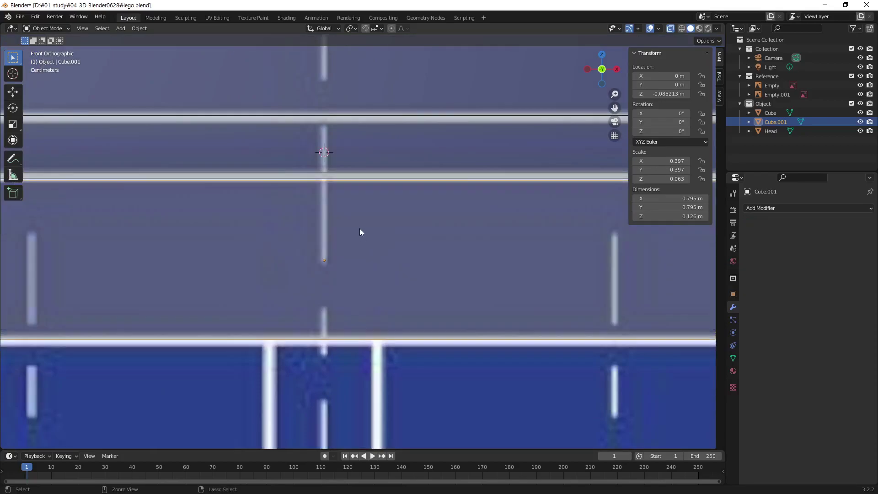
key("ctrl+1")
left_click_drag(354, 210, 360, 182)
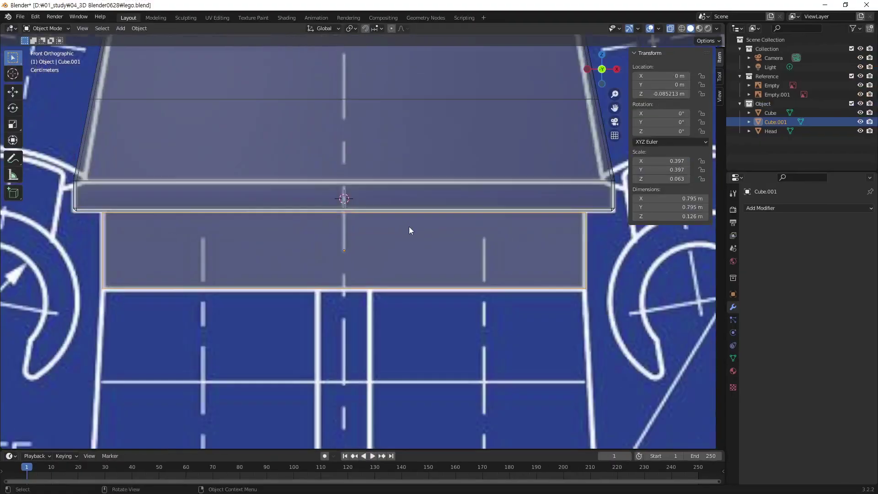
scroll(306, 216, "up", 2)
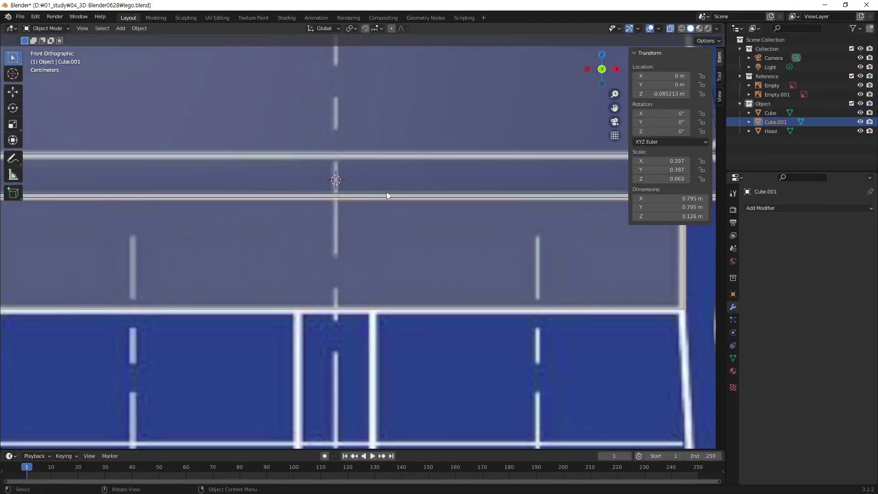
scroll(387, 195, "up", 2)
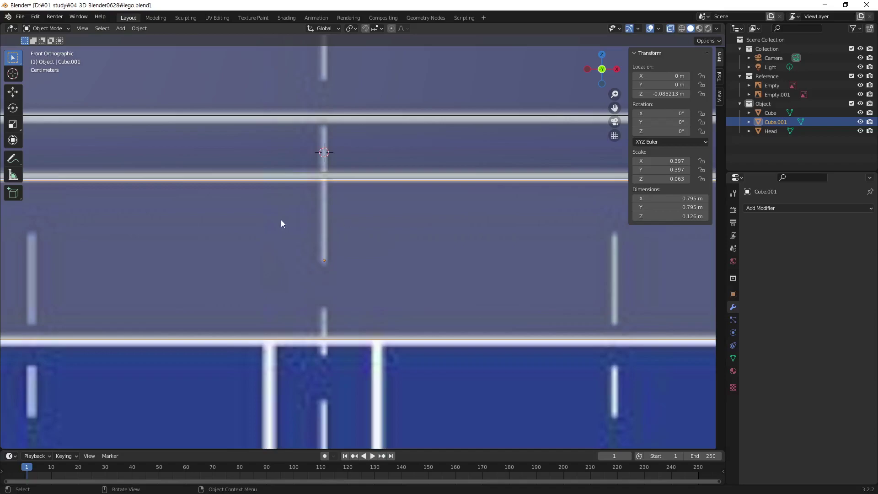
- Scale the hip slab's height up slightly to 0.13 m
key("s")
key("z")
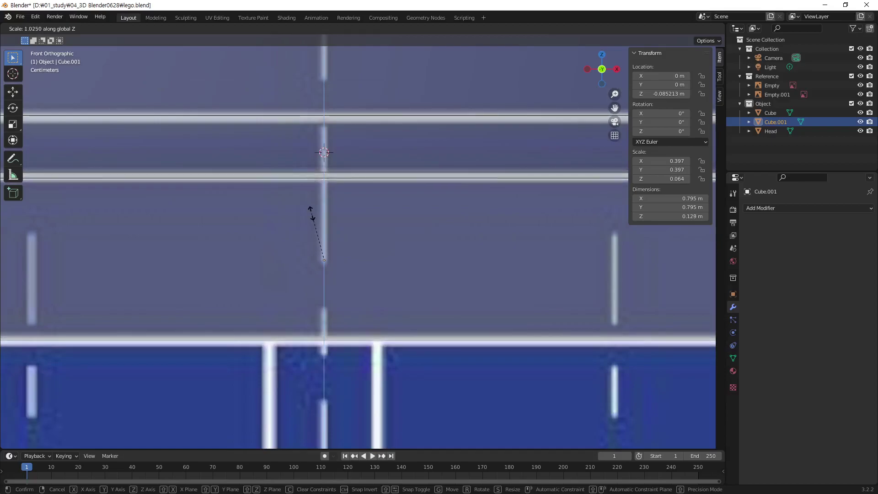
left_click(309, 210)
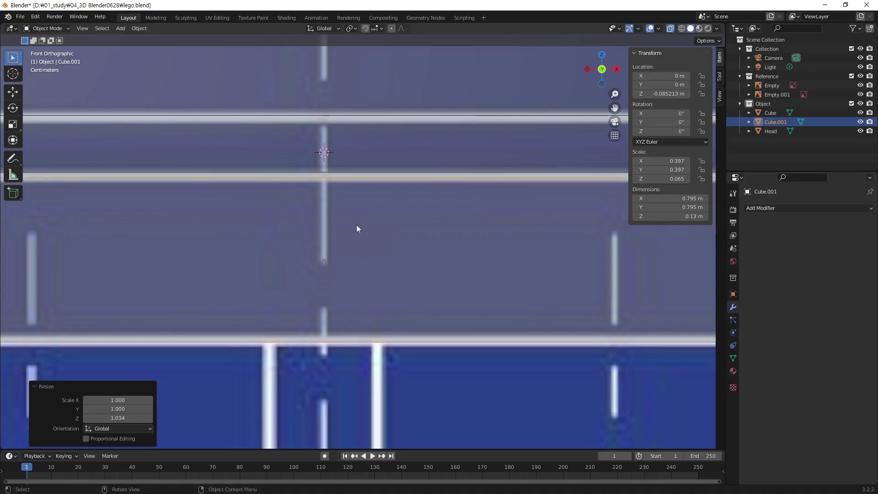
scroll(367, 212, "down", 4)
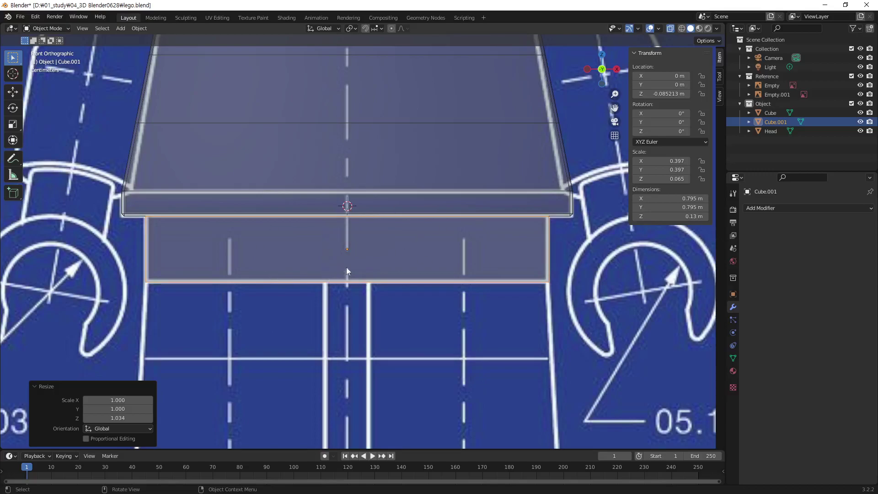
- In the left side view, scale the hip slab's depth down to 0.455 m
key("ctrl")
key("ctrl+KP_3")
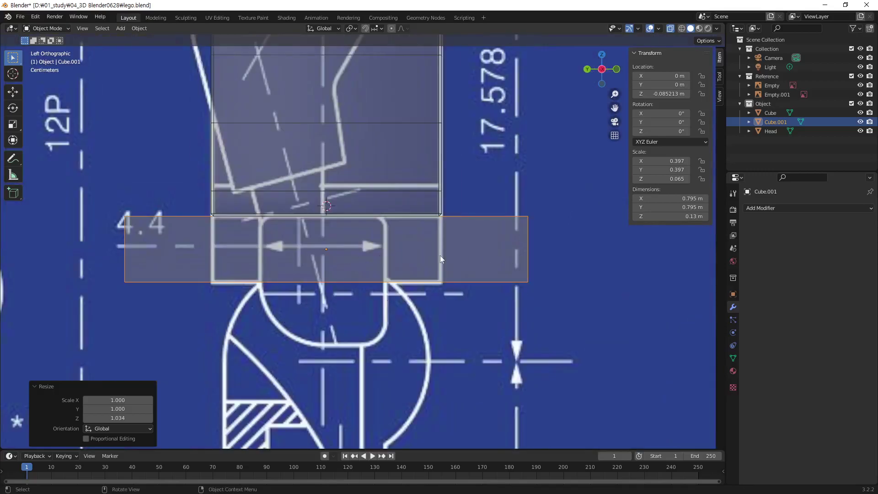
key("s")
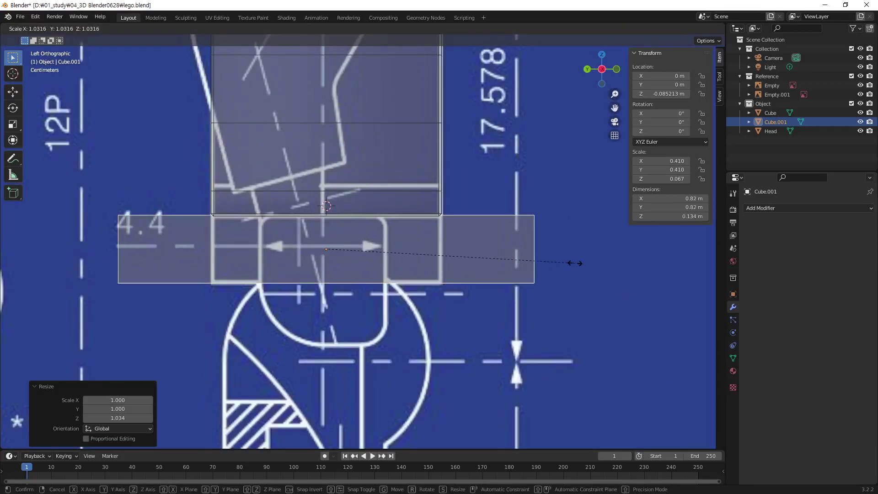
key("y")
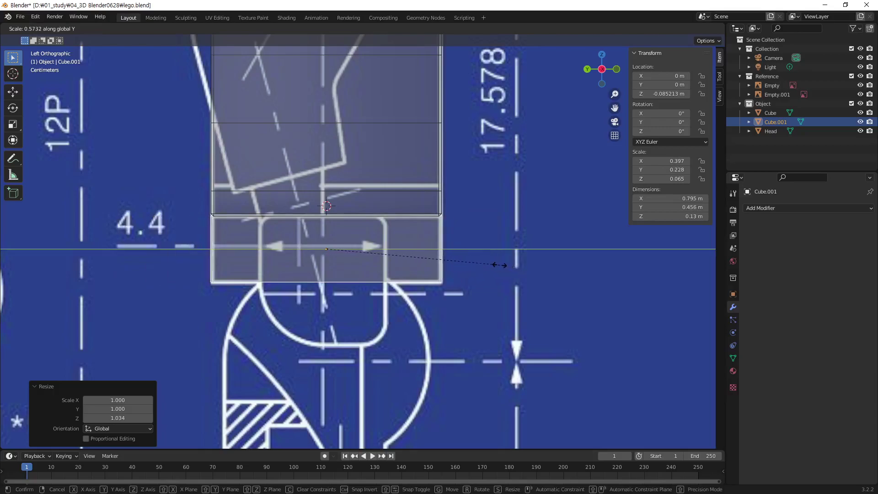
left_click(496, 264)
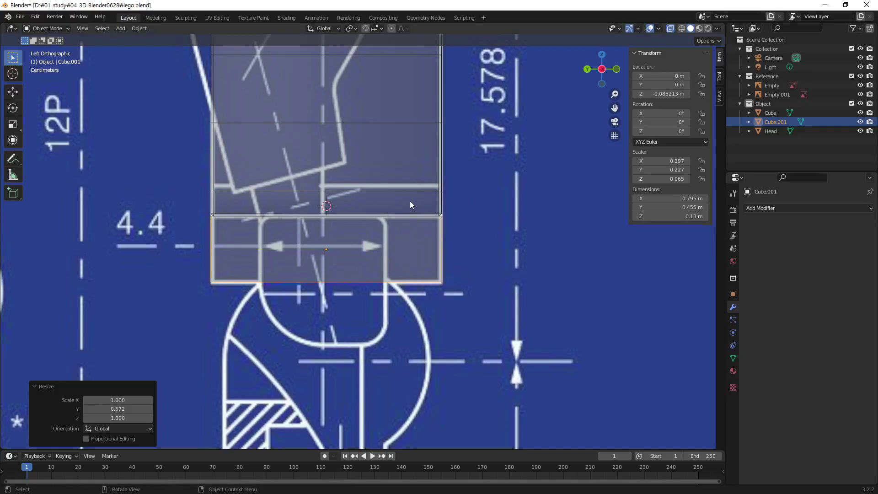
mouse_move(416, 201)
middle_mouse_down()
mouse_move(347, 245)
mouse_move(347, 237)
middle_mouse_up()
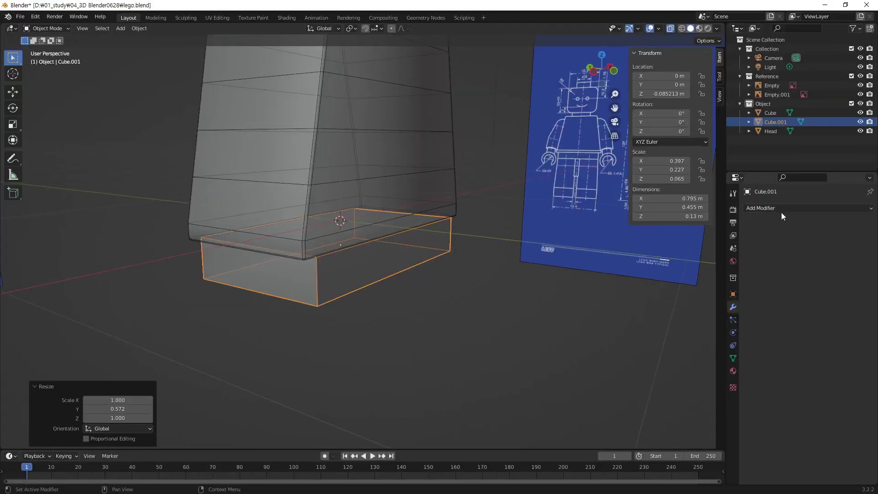
- Open the Add Modifier list for Cube.001, scaled 0.397, 0.227, 0.065
left_click(780, 209)
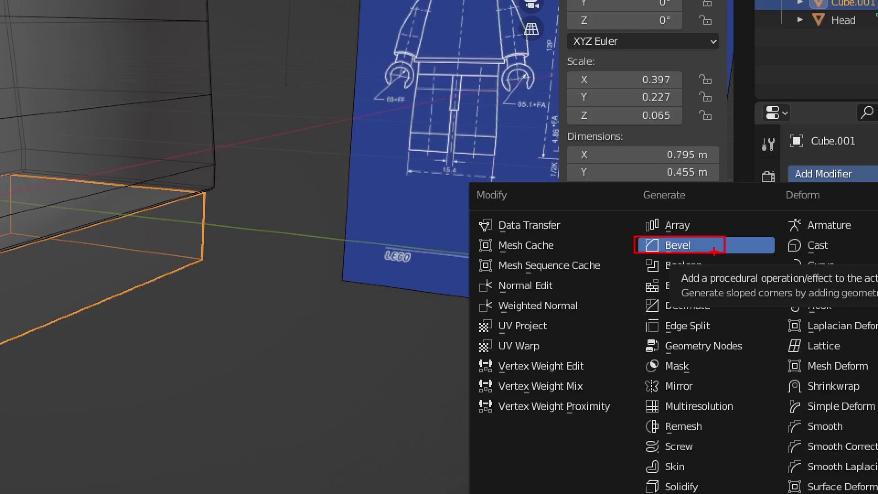
left_click_drag(562, 49, 721, 131)
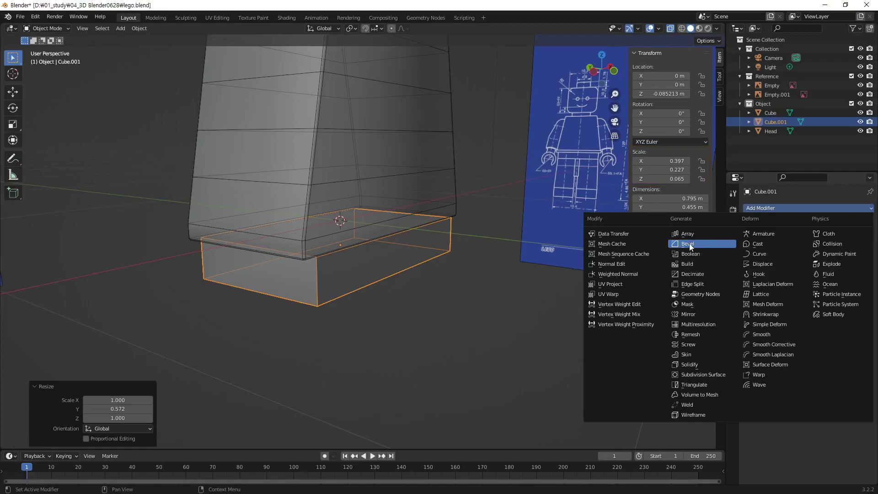
- Add a 0.1 m, one-segment Bevel modifier to the hip slab and inspect it from several angles
left_click(690, 243)
scroll(311, 295, "up", 3)
scroll(311, 296, "up", 4)
scroll(311, 296, "down", 3)
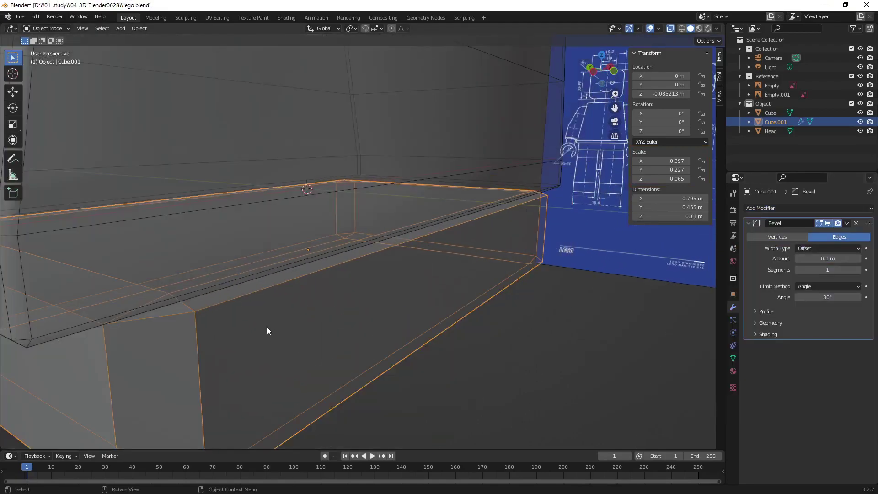
scroll(267, 326, "down", 2)
mouse_move(269, 325)
middle_mouse_down()
mouse_move(301, 306)
mouse_move(375, 294)
middle_mouse_up()
scroll(364, 252, "up", 2)
mouse_move(402, 236)
middle_mouse_down()
mouse_move(433, 260)
mouse_move(437, 249)
middle_mouse_up()
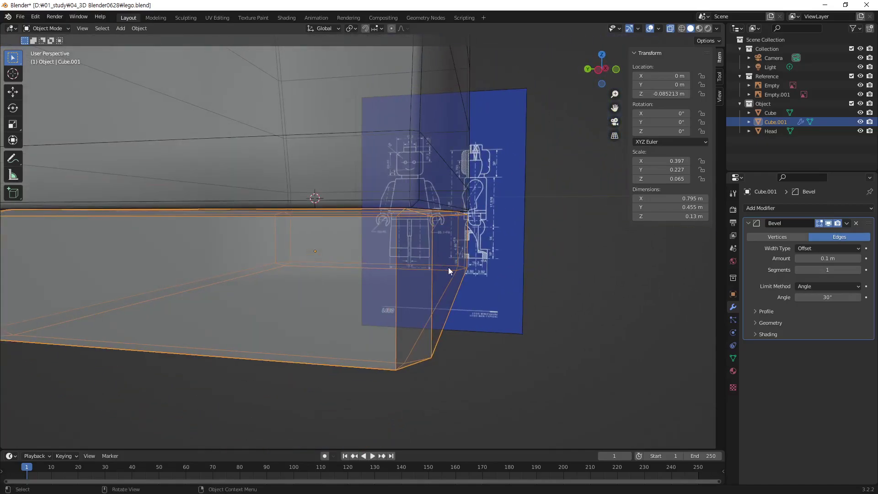
mouse_move(473, 285)
middle_mouse_down()
mouse_move(451, 289)
mouse_move(478, 271)
middle_mouse_up()
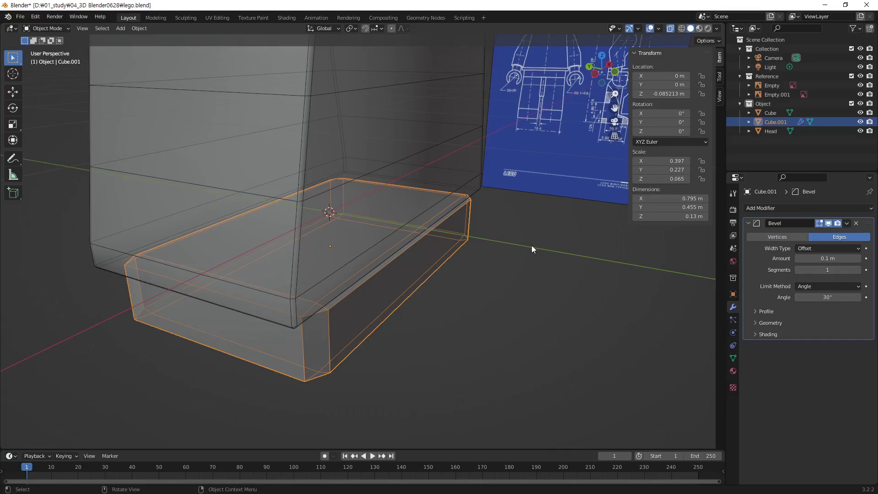
key("ctrl+a")
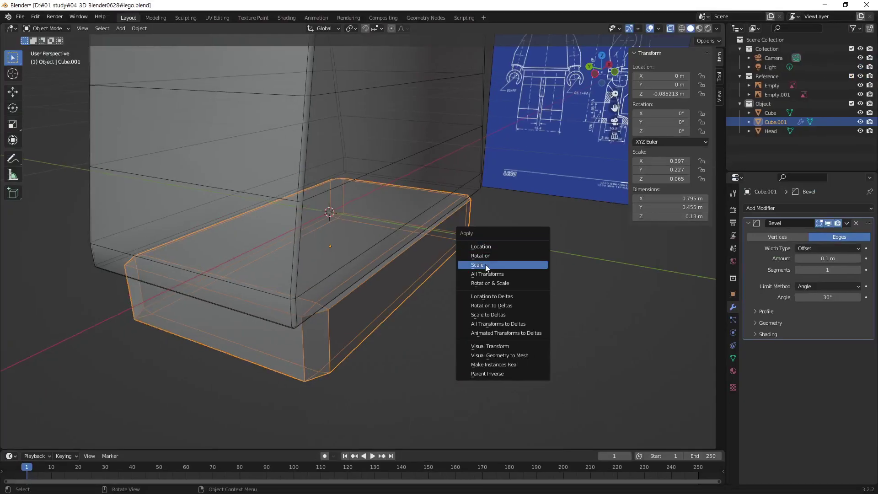
- Apply Cube.001's scale so it reads 1.000 on every axis
left_click(485, 267)
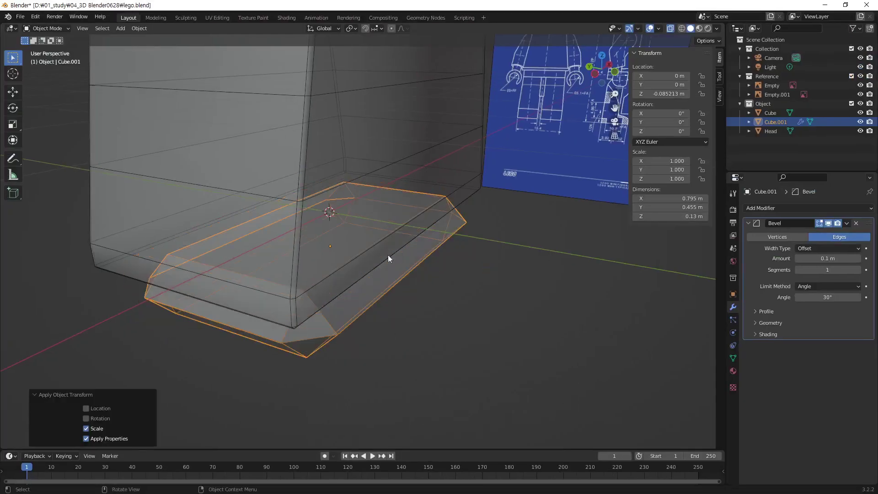
mouse_move(343, 305)
middle_mouse_down()
mouse_move(383, 256)
mouse_move(361, 269)
mouse_move(365, 289)
middle_mouse_up()
scroll(365, 290, "up", 4)
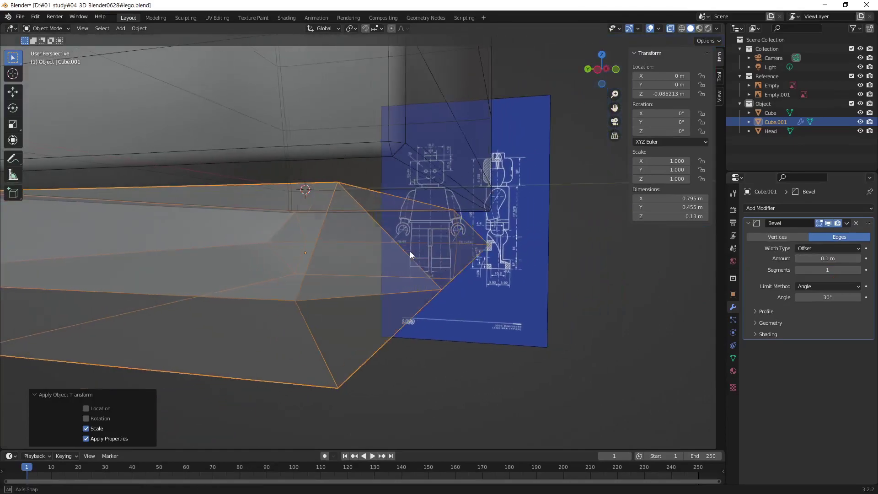
- Set the Bevel modifier amount to 0.005 m, passing through 0.05 m first
middle_click_drag(444, 262, 410, 251)
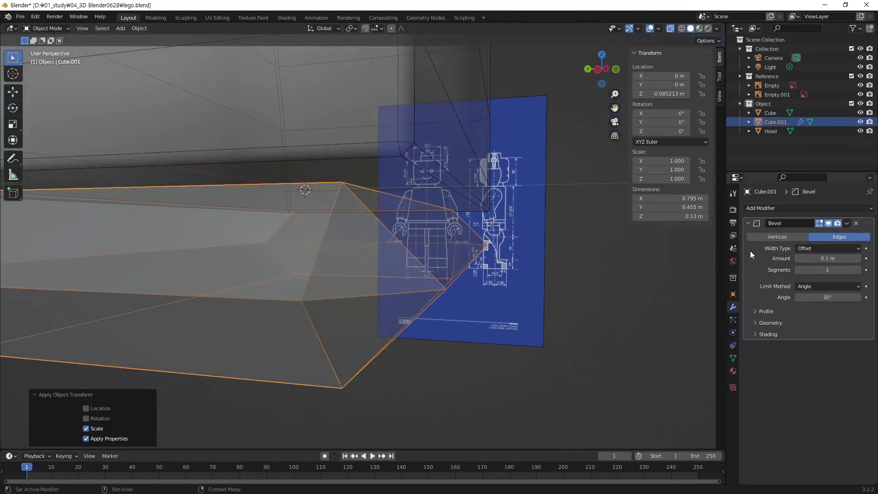
left_click(818, 258)
type(".05")
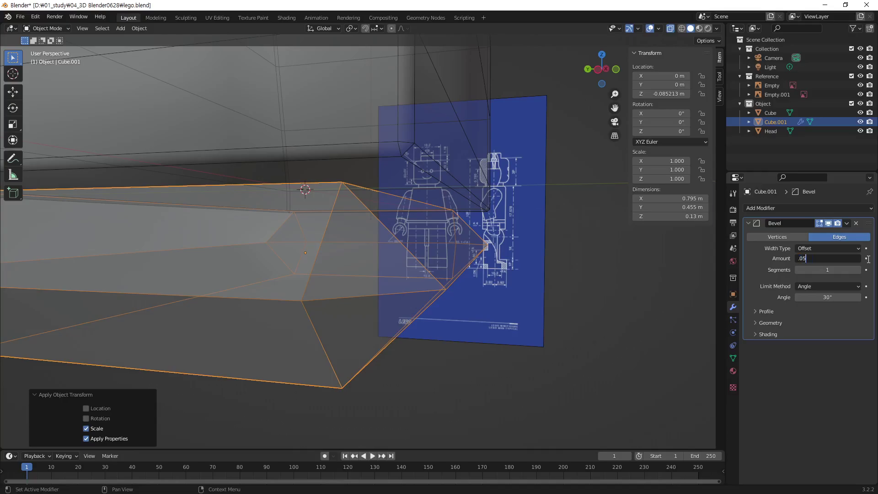
key("Return")
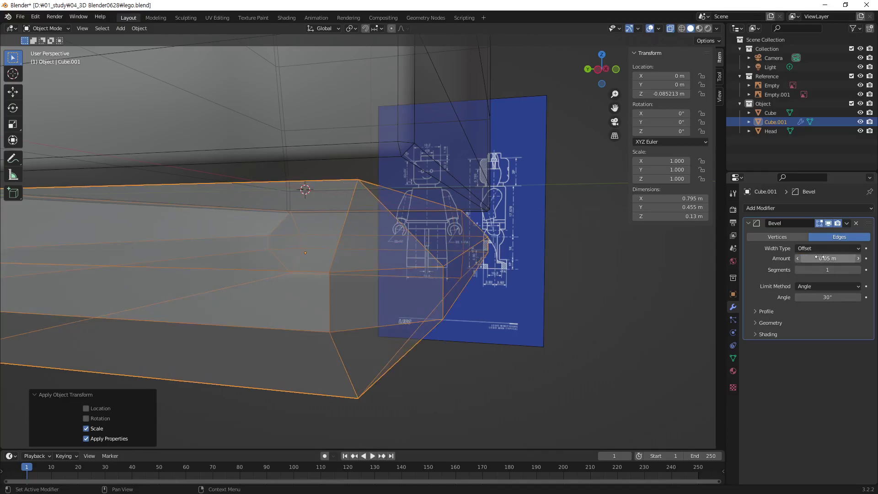
left_click(799, 261)
type(".005")
key("Return")
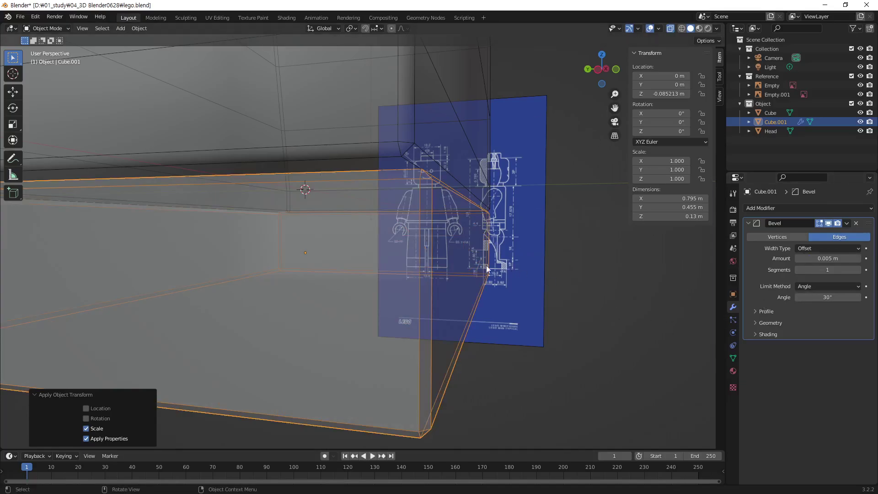
scroll(444, 197, "down", 3)
middle_click_drag(446, 197, 477, 278)
left_click(476, 278)
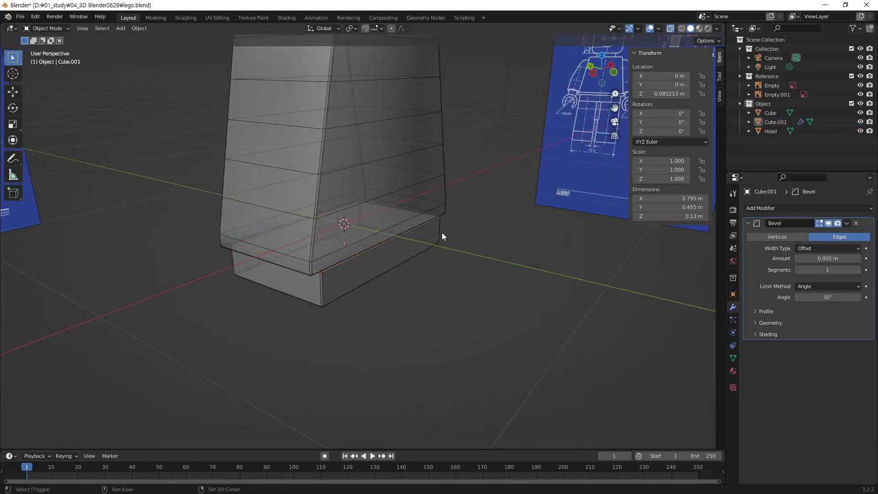
middle_click_drag(441, 232, 420, 303)
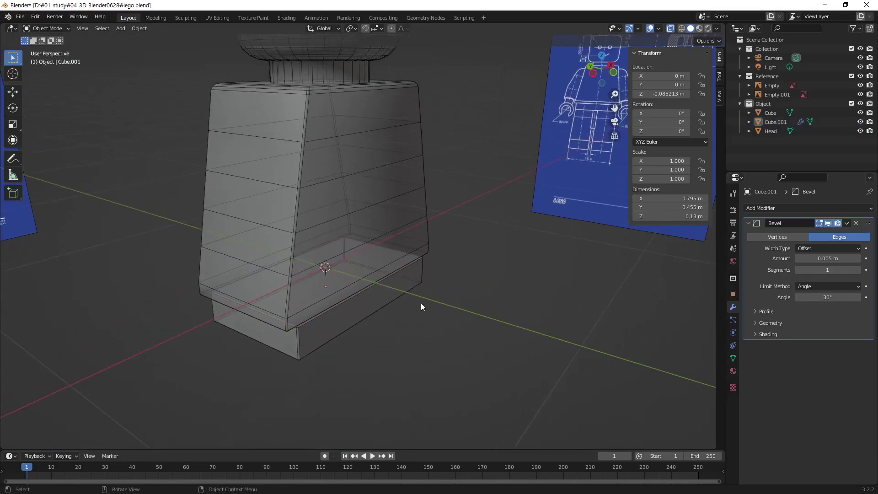
- Apply the Bevel modifier so it is baked into the hip slab's mesh
left_click(397, 299)
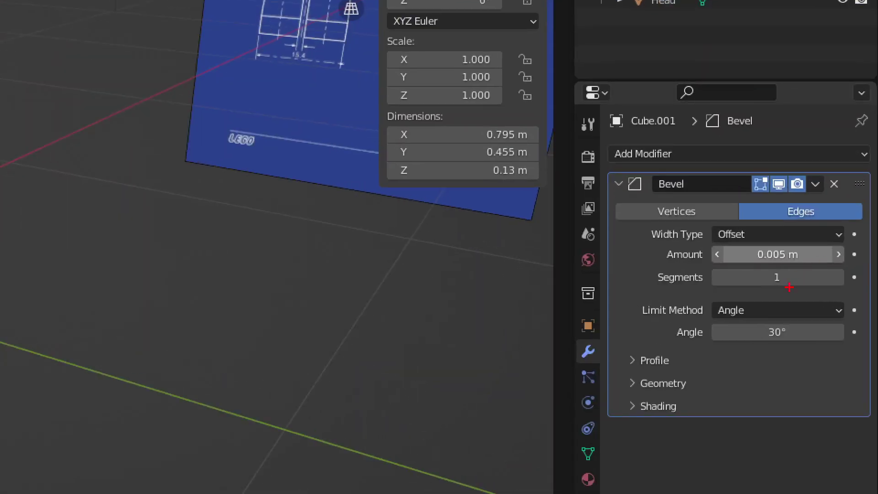
left_click_drag(606, 163, 865, 392)
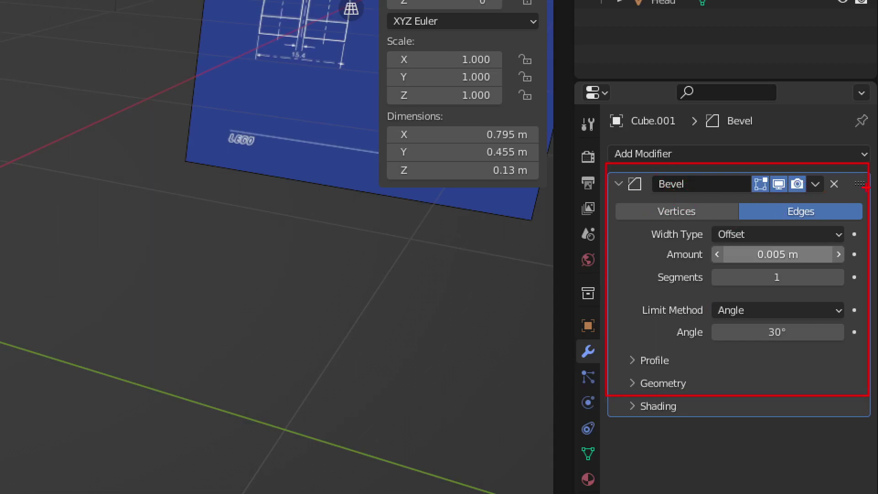
left_click_drag(807, 168, 828, 195)
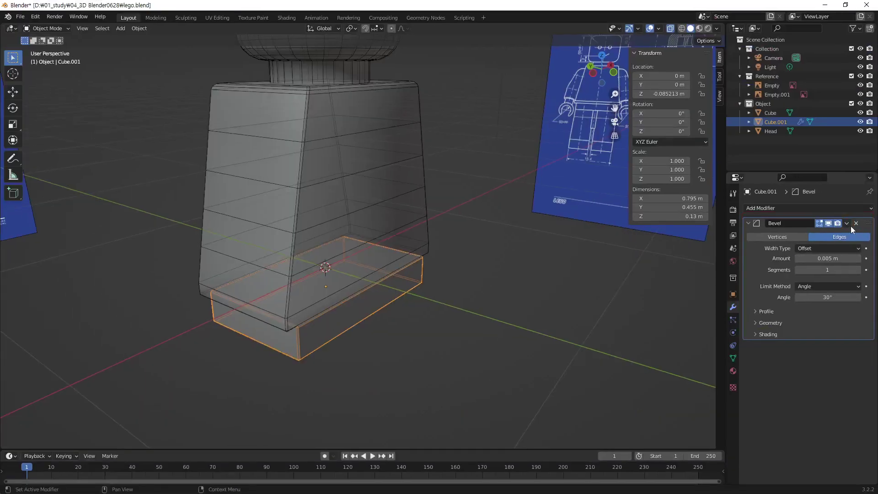
left_click(846, 224)
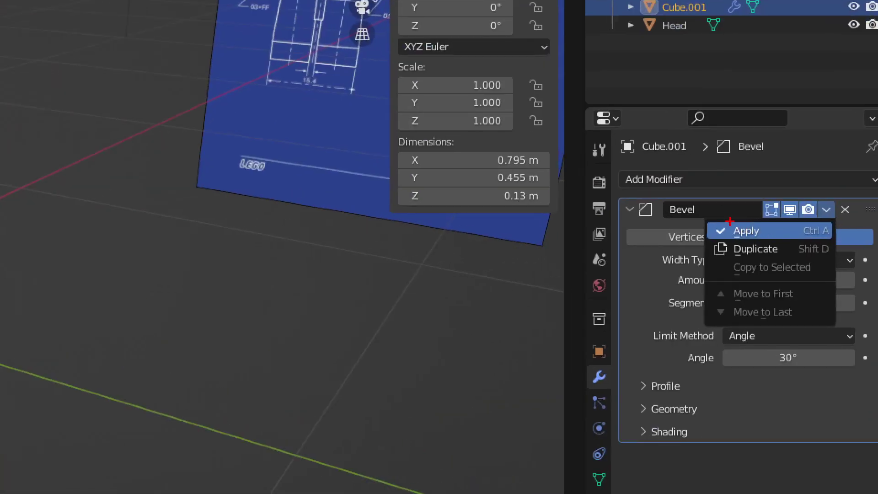
left_click_drag(718, 216, 772, 243)
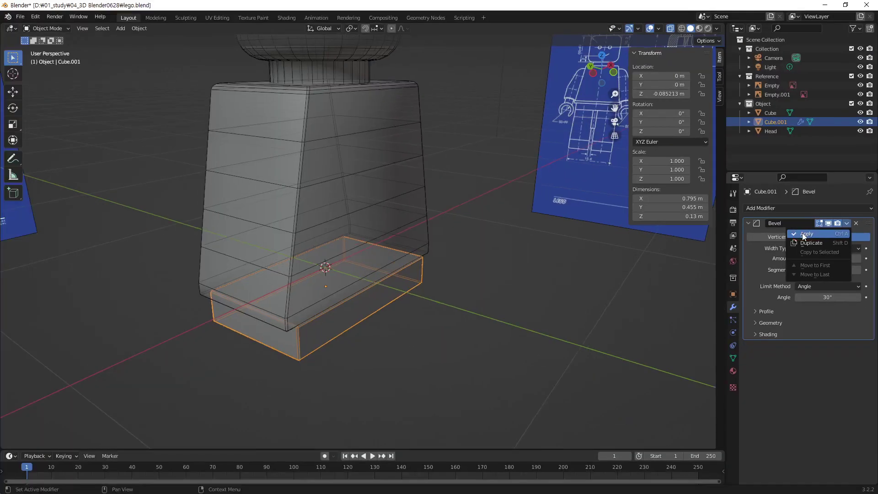
left_click(803, 234)
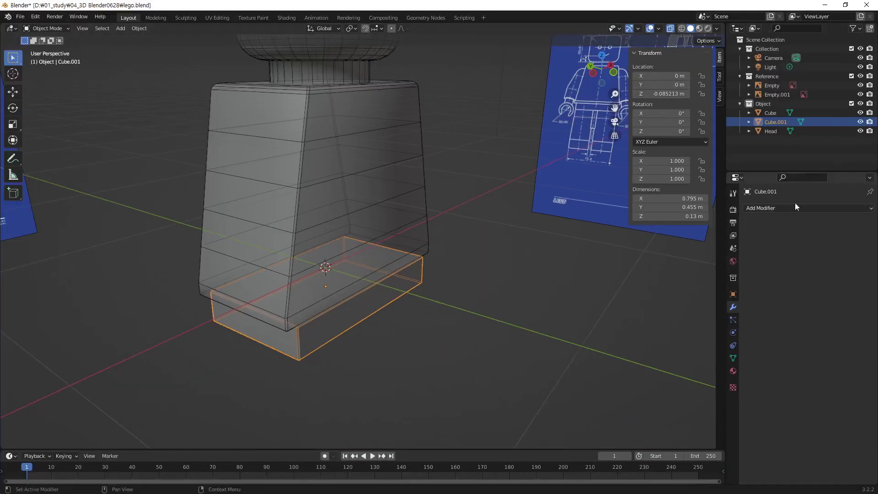
- Reselect the hip slab, briefly selecting the blueprint image, while orbiting the model
key("alt+a")
left_click(343, 321)
middle_click_drag(383, 275, 366, 274)
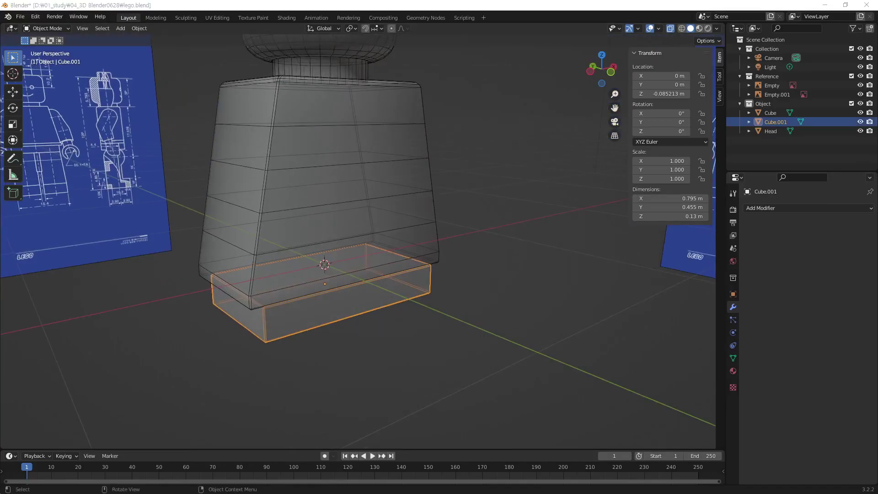
left_click(772, 85)
mouse_move(437, 227)
middle_mouse_down()
mouse_move(474, 237)
mouse_move(549, 234)
mouse_move(445, 216)
mouse_move(470, 233)
mouse_move(499, 234)
middle_mouse_up()
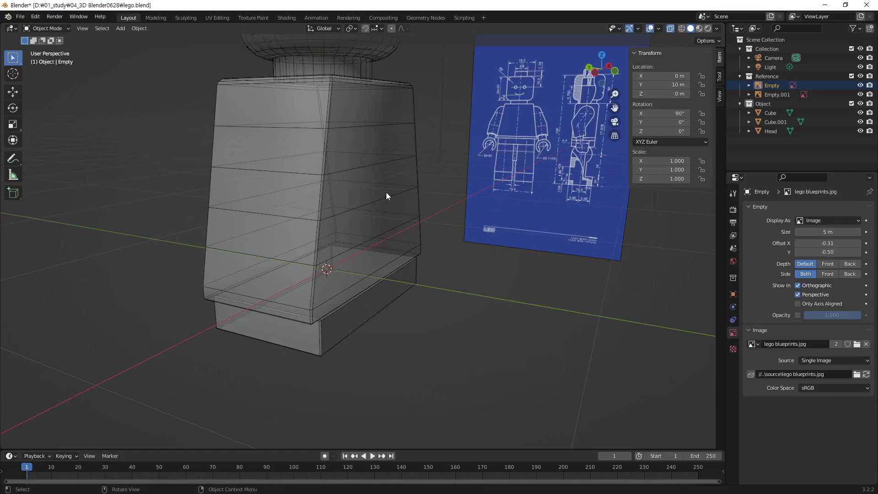
middle_click_drag(451, 311, 374, 241)
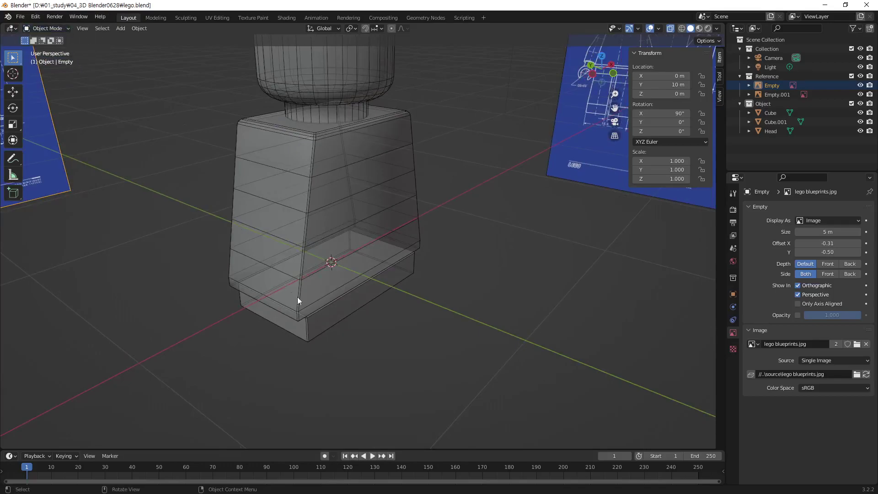
left_click(341, 312)
left_click(67, 29)
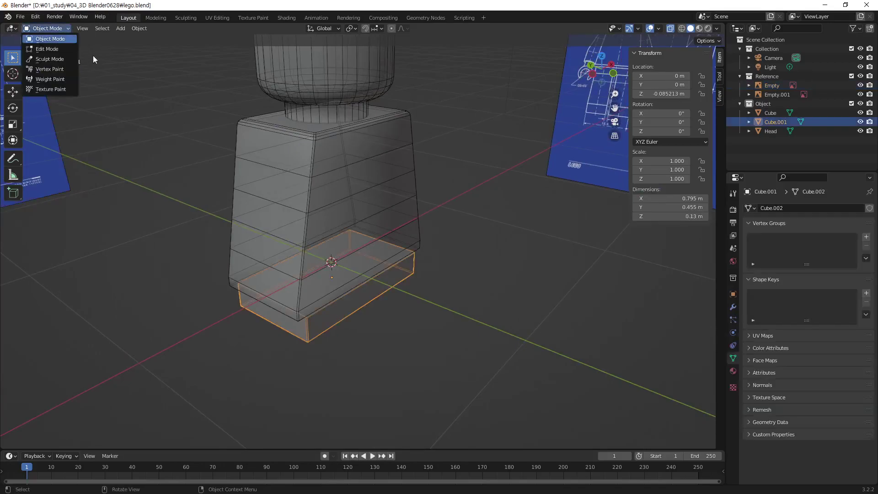
left_click(69, 31)
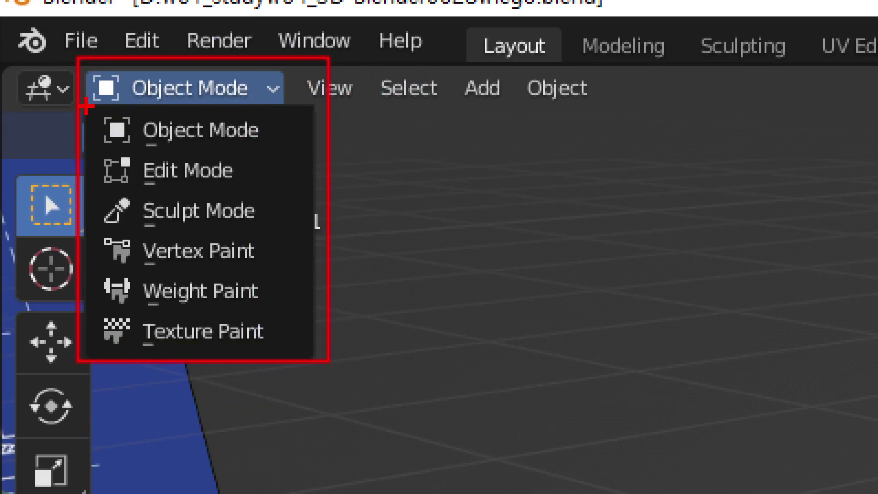
left_click_drag(90, 69, 277, 108)
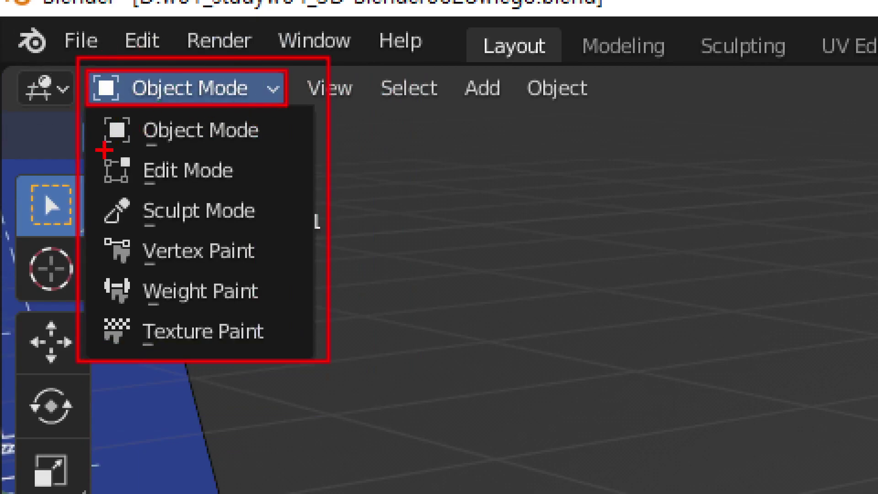
mouse_move(98, 149)
left_mouse_down()
mouse_move(248, 193)
mouse_move(549, 169)
left_mouse_up()
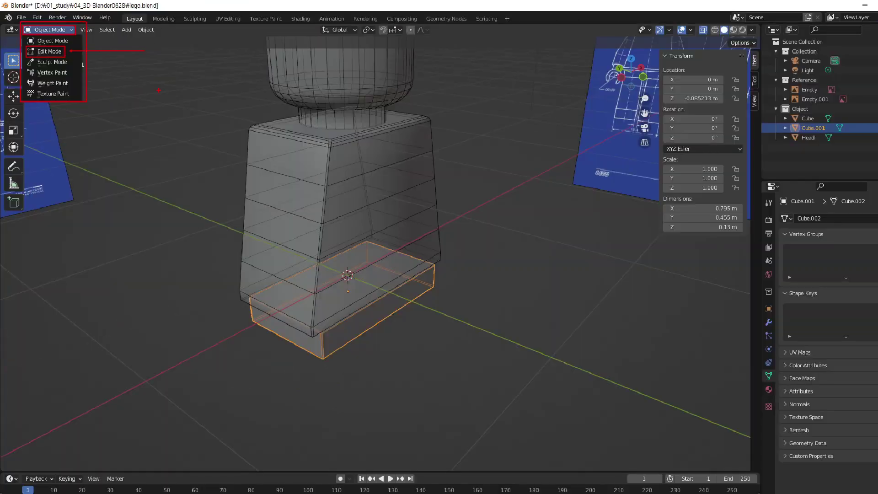
left_click(393, 327)
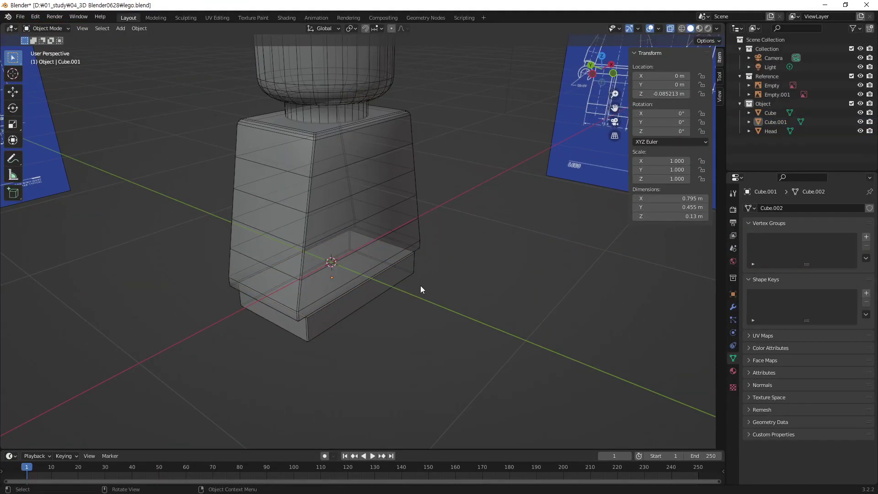
- Add a 2 m cylinder at the origin around the torso and view it from a high angle
mouse_move(384, 257)
middle_mouse_down()
mouse_move(334, 273)
mouse_move(371, 252)
mouse_move(361, 253)
middle_mouse_up()
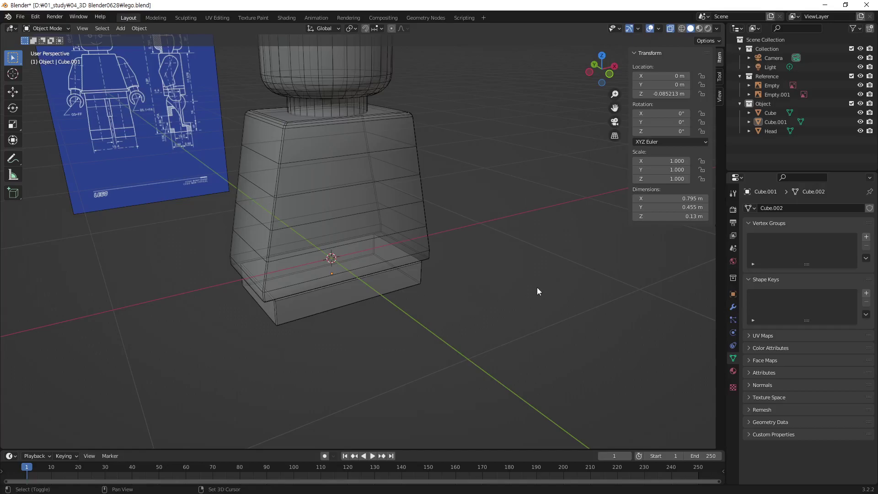
key("shift+a")
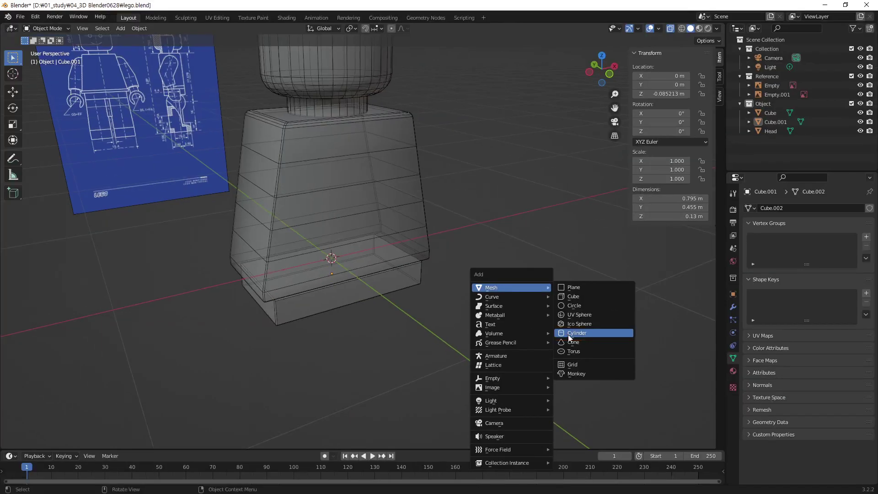
left_click(570, 333)
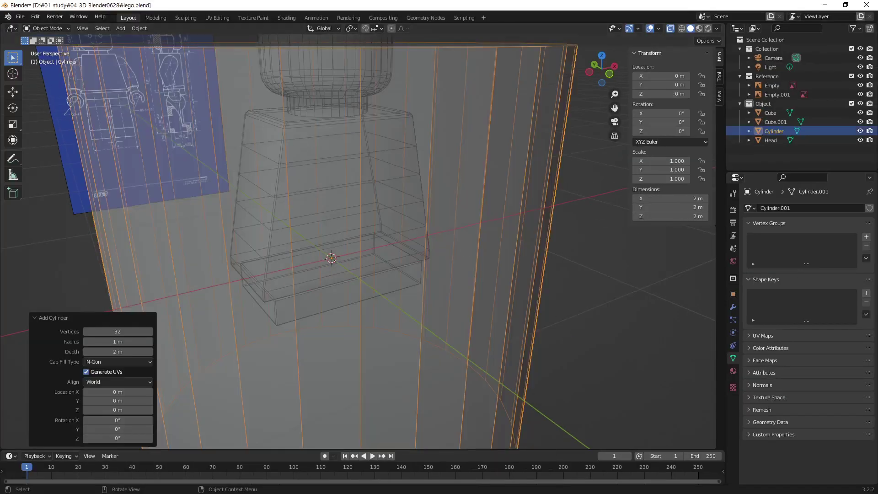
scroll(430, 301, "down", 4)
scroll(430, 300, "down", 4)
left_click(523, 326)
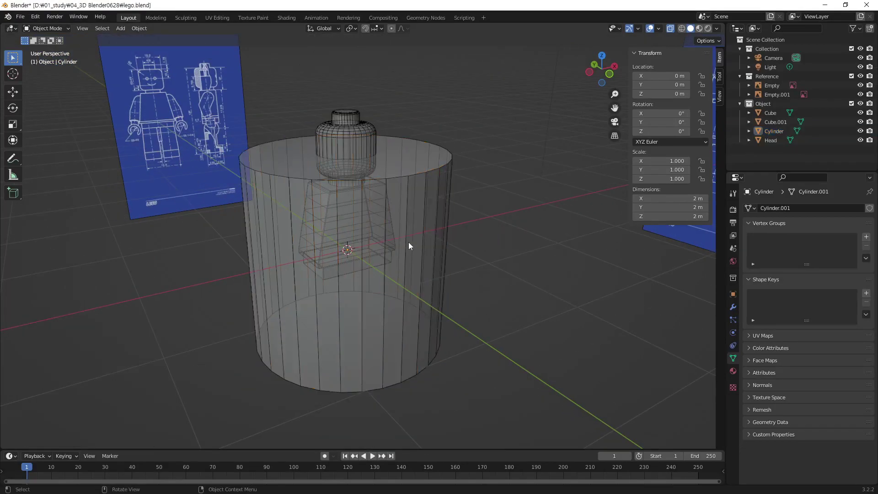
left_click(408, 243)
mouse_move(398, 251)
middle_mouse_down()
mouse_move(330, 251)
mouse_move(349, 241)
mouse_move(347, 249)
mouse_move(314, 155)
middle_mouse_up()
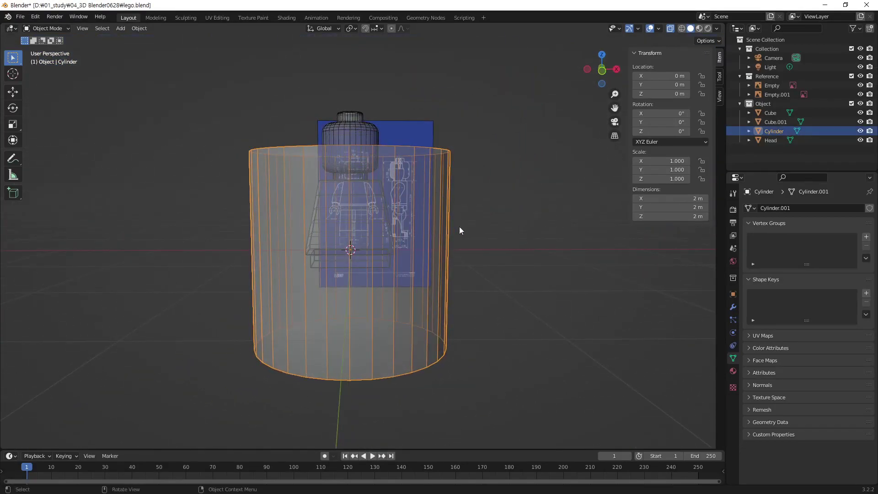
mouse_move(459, 227)
middle_mouse_down()
mouse_move(332, 240)
mouse_move(387, 265)
mouse_move(361, 259)
mouse_move(360, 297)
mouse_move(358, 259)
mouse_move(346, 270)
mouse_move(351, 260)
mouse_move(342, 259)
mouse_move(381, 262)
mouse_move(351, 254)
mouse_move(350, 274)
mouse_move(440, 278)
middle_mouse_up()
scroll(361, 259, "down", 1)
scroll(402, 273, "down", 2)
- Rotate the cylinder exactly 90° about the Y axis, replacing an initial free rotation
key("KP_1")
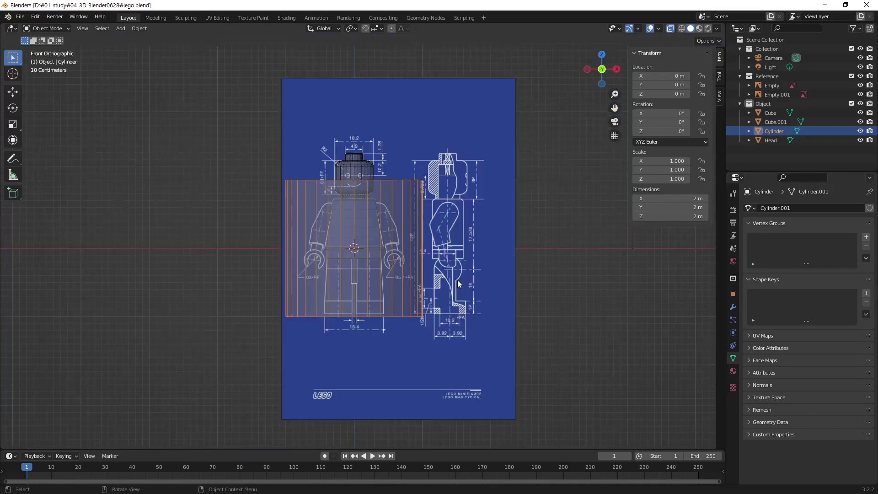
scroll(471, 288, "up", 1)
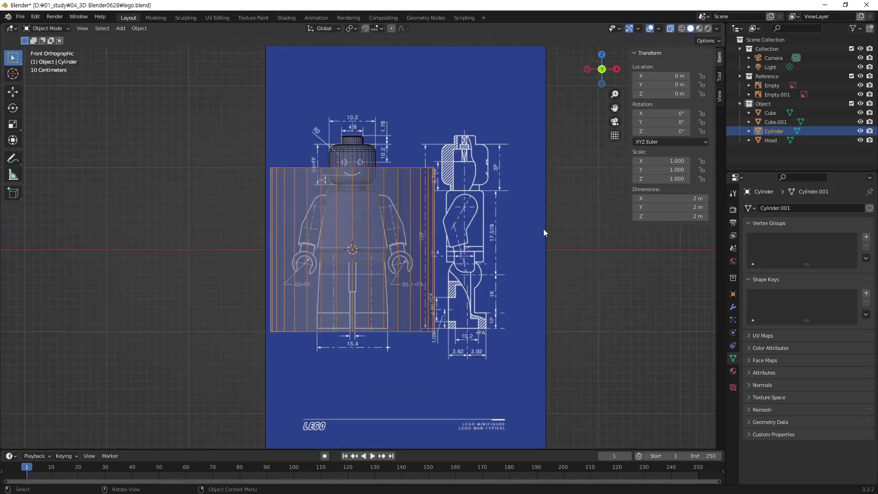
key("r")
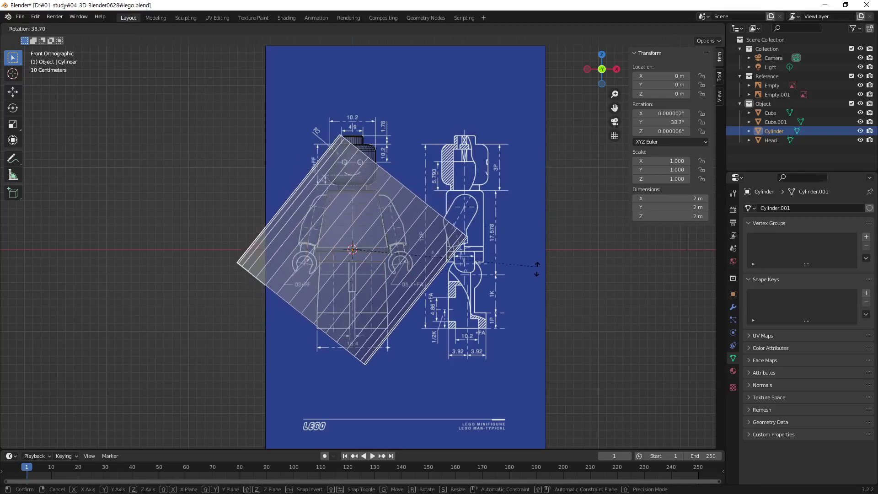
left_click(515, 345)
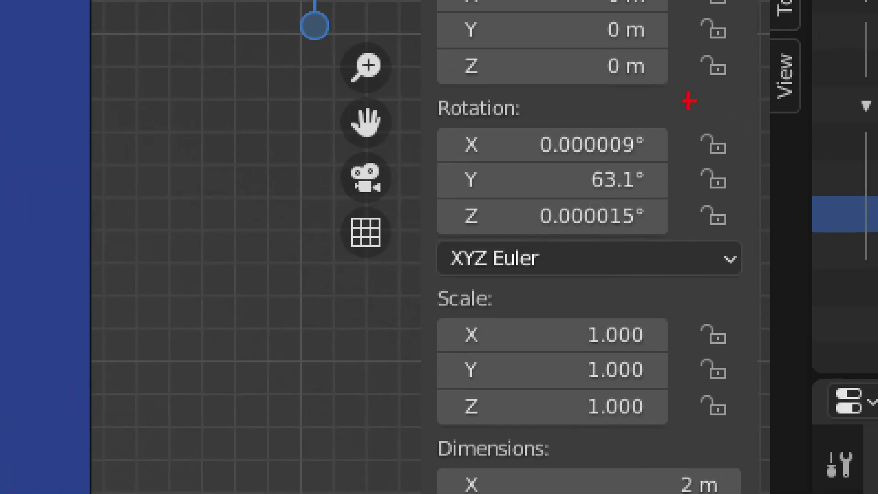
left_click_drag(520, 123, 630, 229)
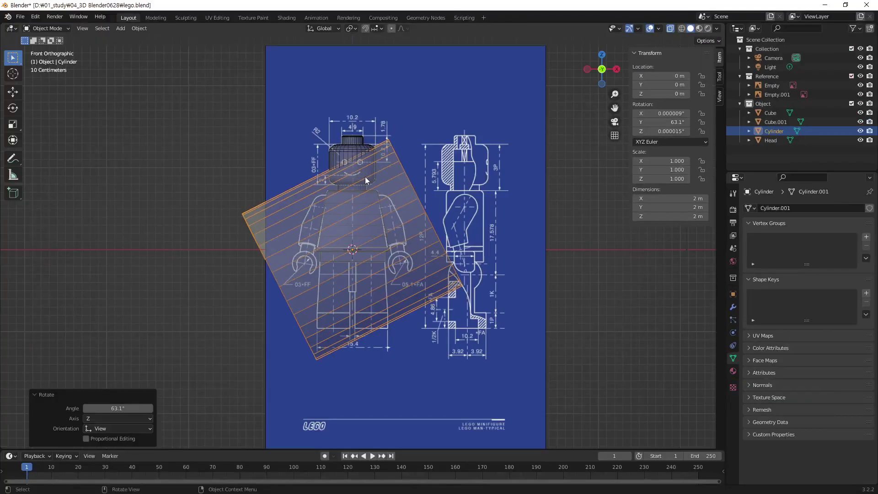
key("ctrl+z")
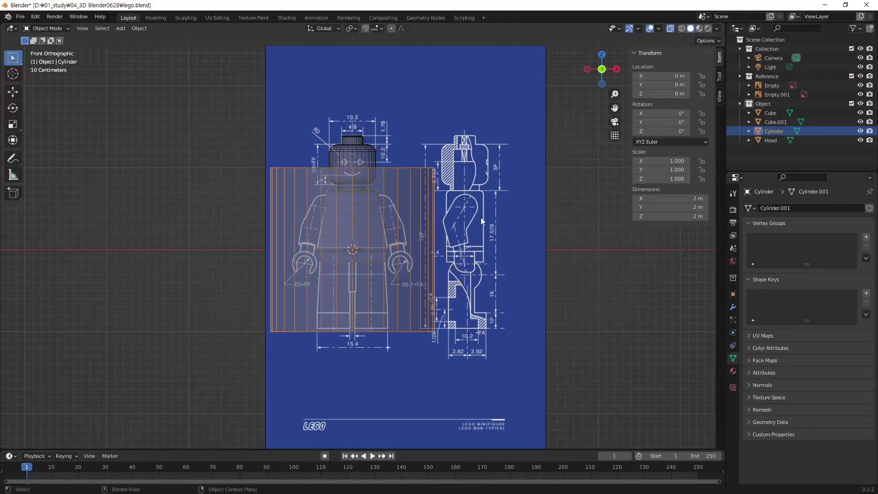
key("r")
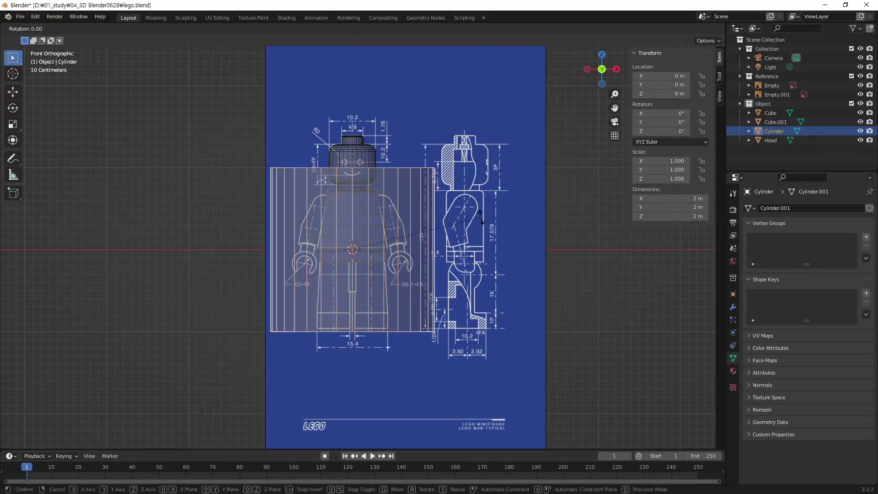
key("y")
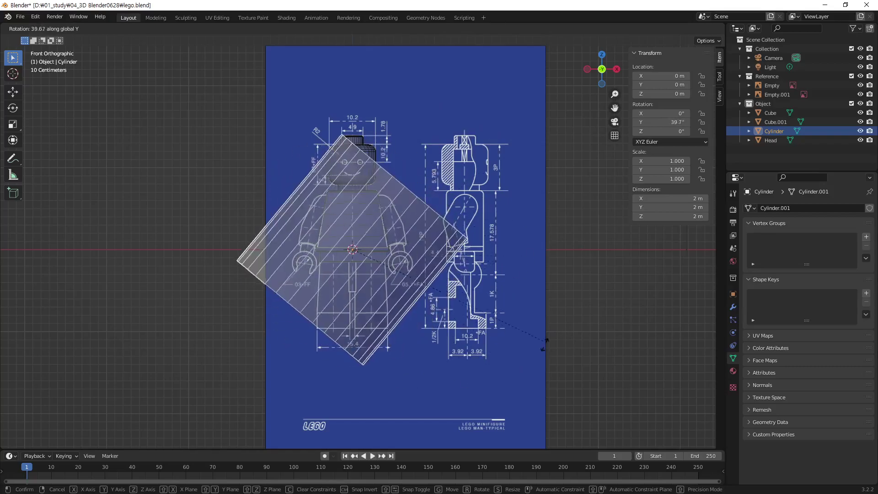
type("90")
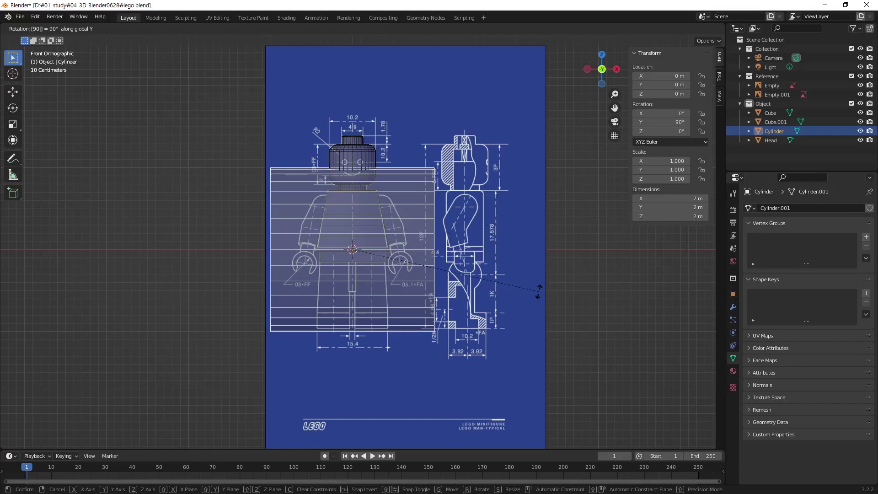
key("Return")
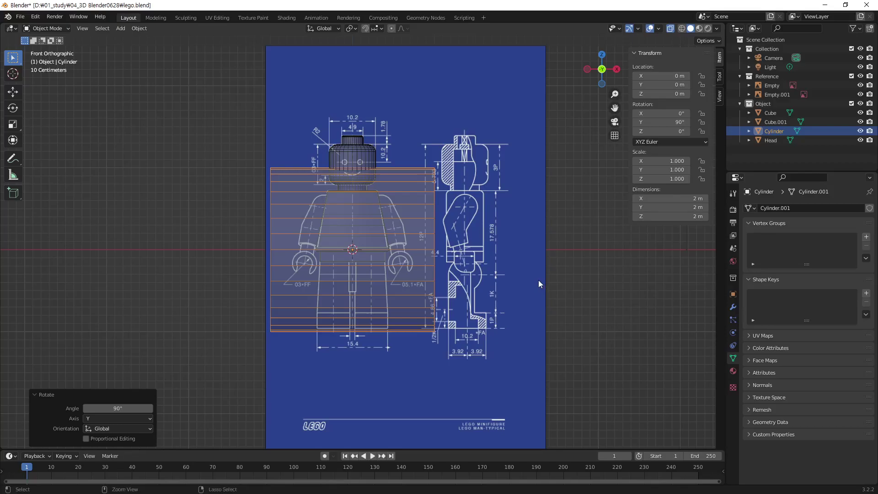
key("ctrl+KP_3")
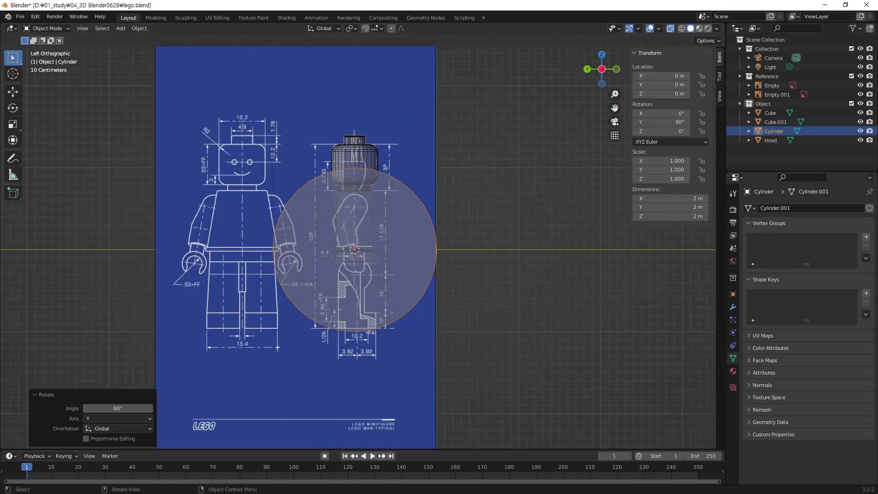
left_click(410, 251)
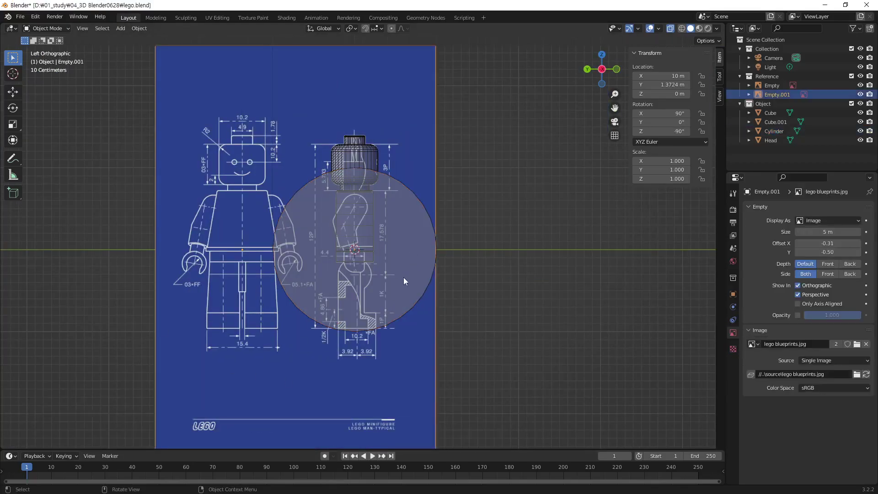
scroll(411, 292, "up", 1)
scroll(410, 292, "up", 1)
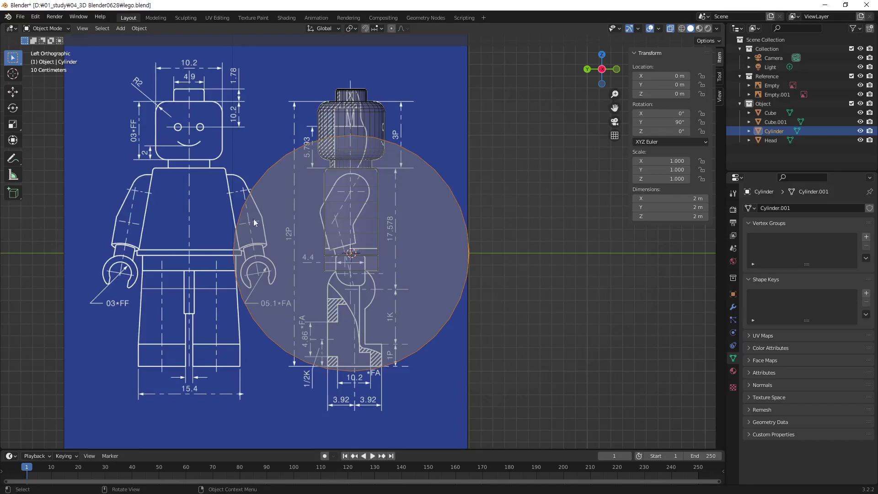
key("ctrl+2")
key("ctrl+z")
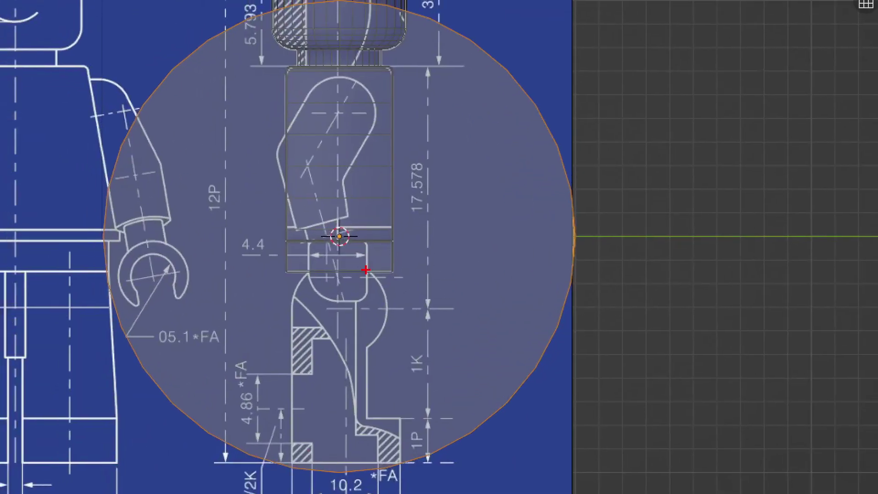
left_click_drag(382, 318, 379, 319)
mouse_move(346, 246)
left_mouse_down()
mouse_move(321, 237)
mouse_move(356, 236)
left_mouse_up()
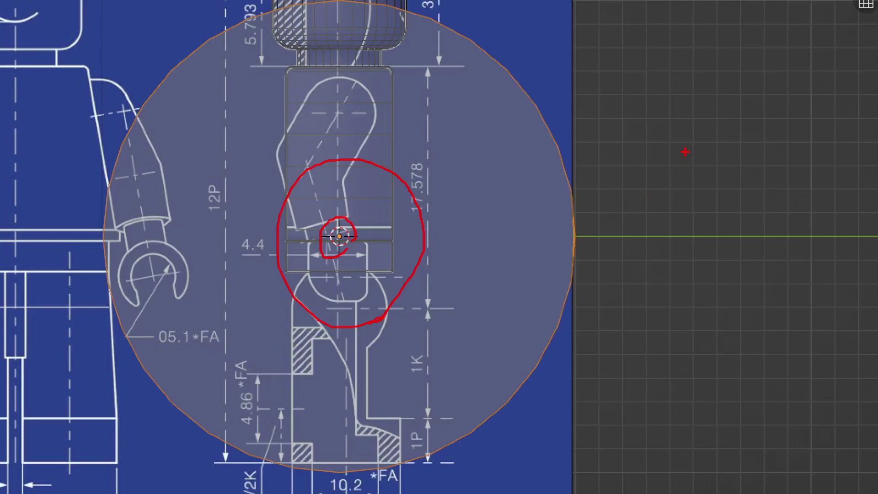
mouse_move(460, 297)
left_mouse_down()
mouse_move(480, 242)
mouse_move(486, 288)
mouse_move(629, 352)
left_mouse_up()
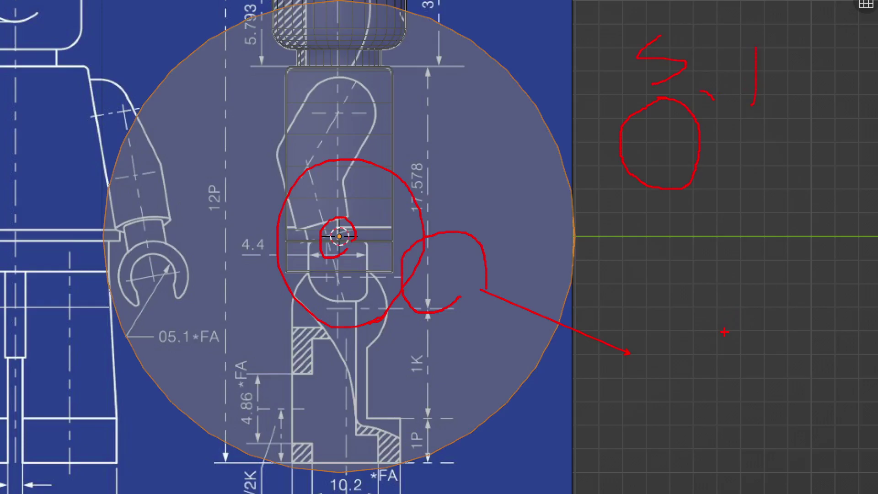
left_click_drag(644, 146, 526, 190)
left_click_drag(843, 103, 678, 137)
mouse_move(416, 332)
left_mouse_down()
mouse_move(441, 388)
mouse_move(453, 335)
mouse_move(451, 379)
mouse_move(441, 384)
left_mouse_up()
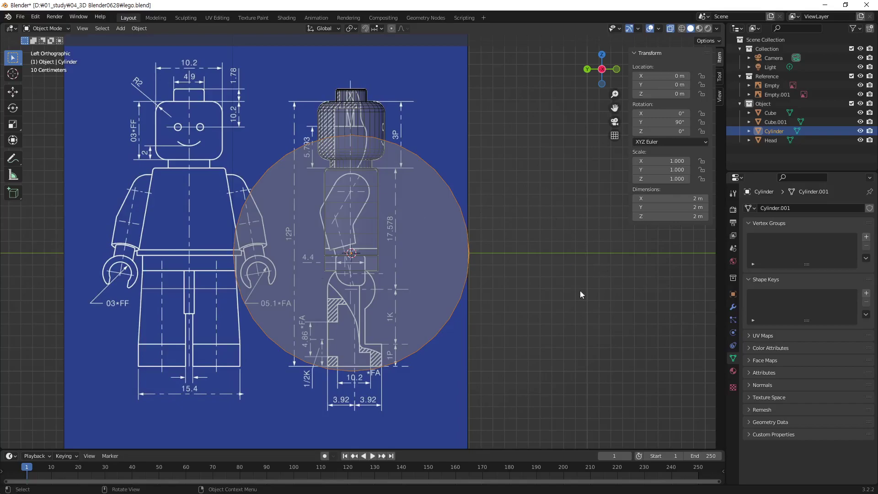
- Shrink the cylinder to about a fifth of its size, undoing an oversized rescale
key("s")
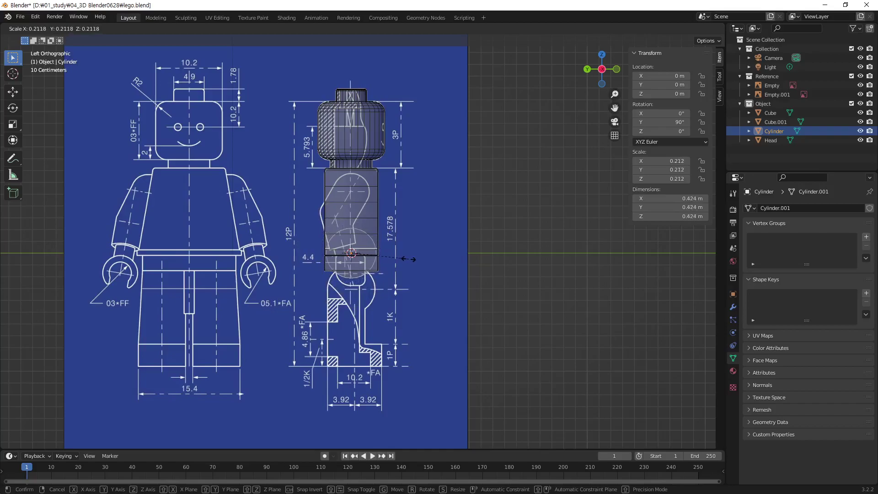
left_click(408, 259)
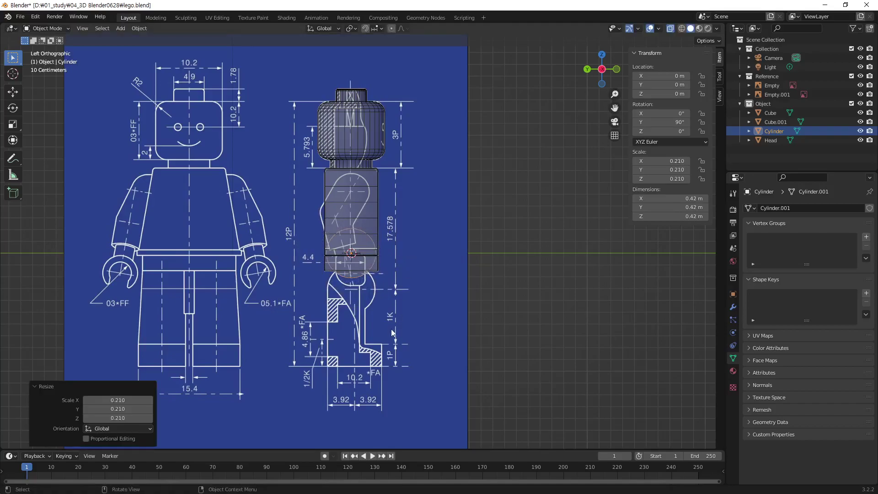
key("s")
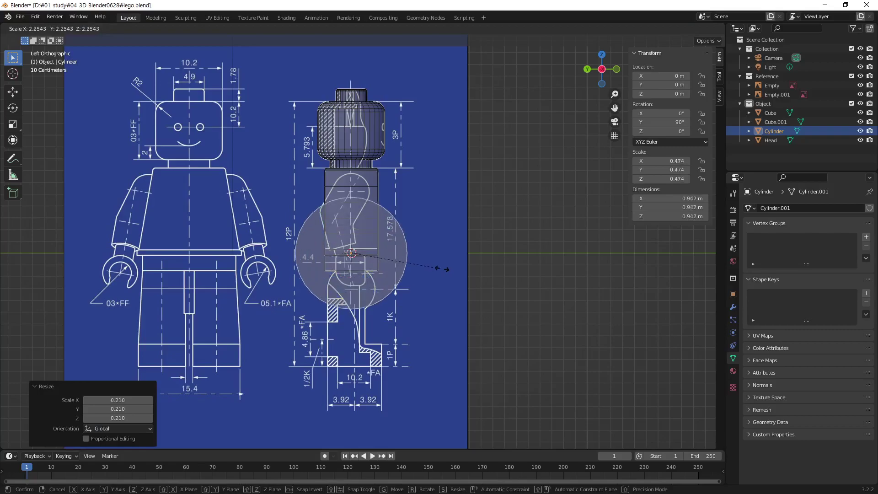
left_click(495, 295)
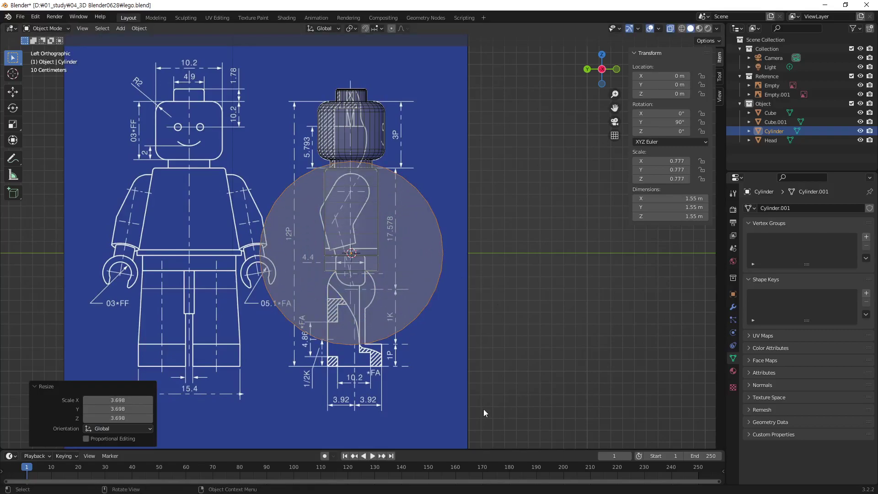
key("ctrl+z")
scroll(322, 309, "up", 5)
scroll(322, 309, "up", 1)
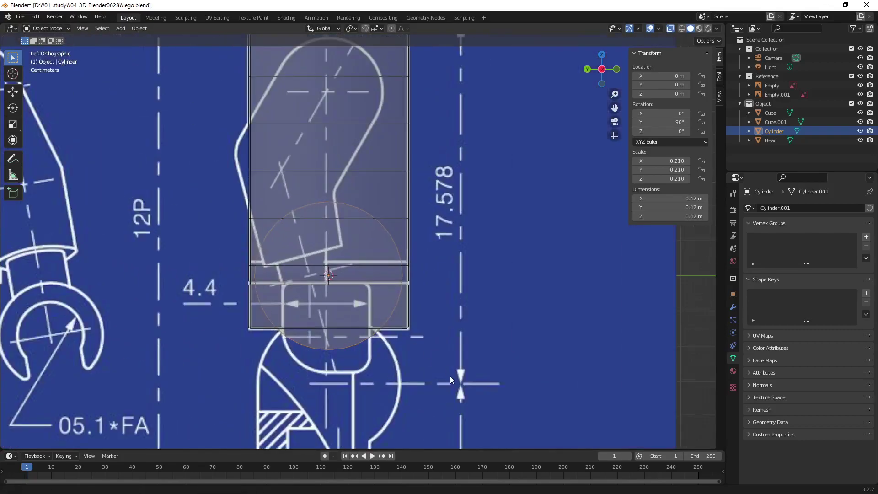
middle_click_drag(450, 376, 454, 243, "shift")
scroll(317, 154, "up", 2)
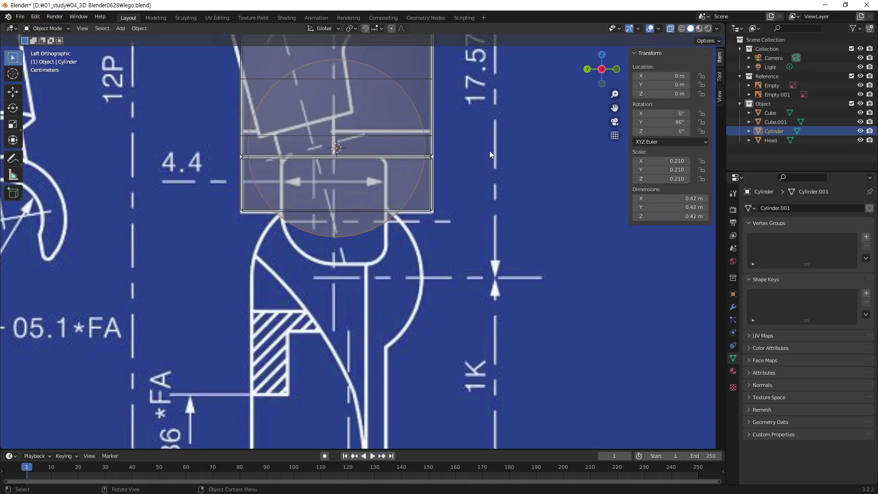
- Move the cylinder onto the hip pivot circle and scale it to match the circle
key("g")
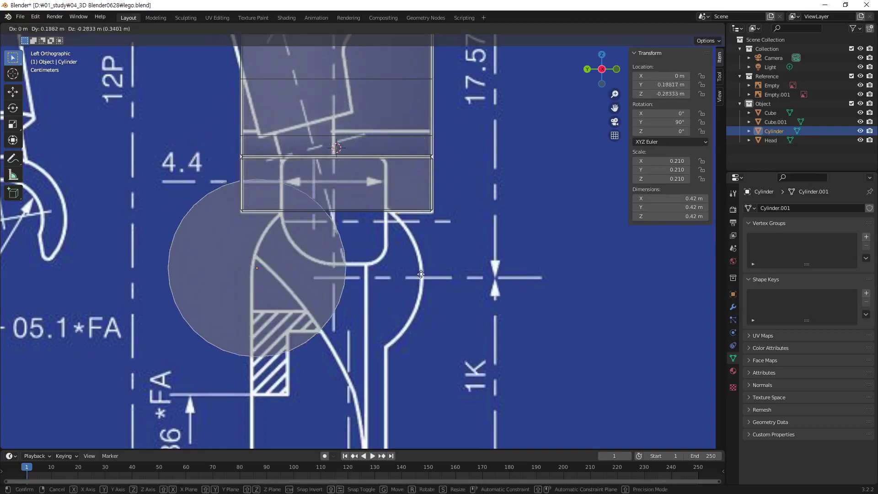
left_click(497, 275)
key("s")
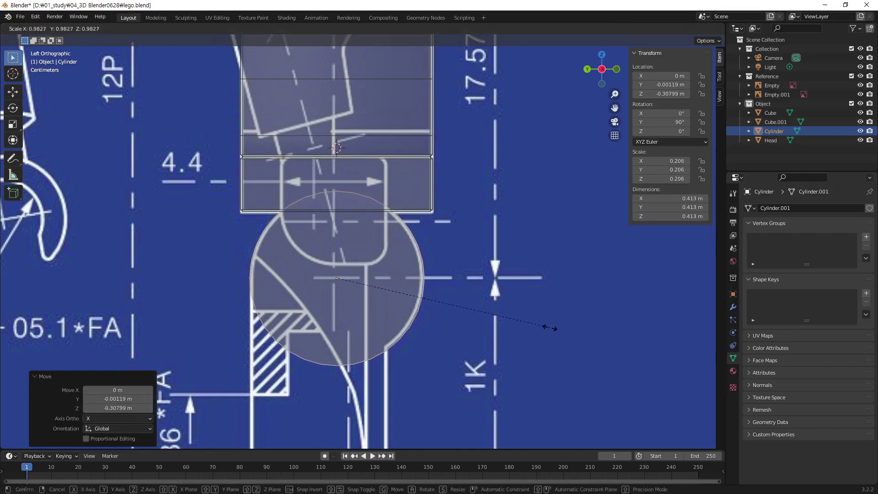
left_click(506, 322)
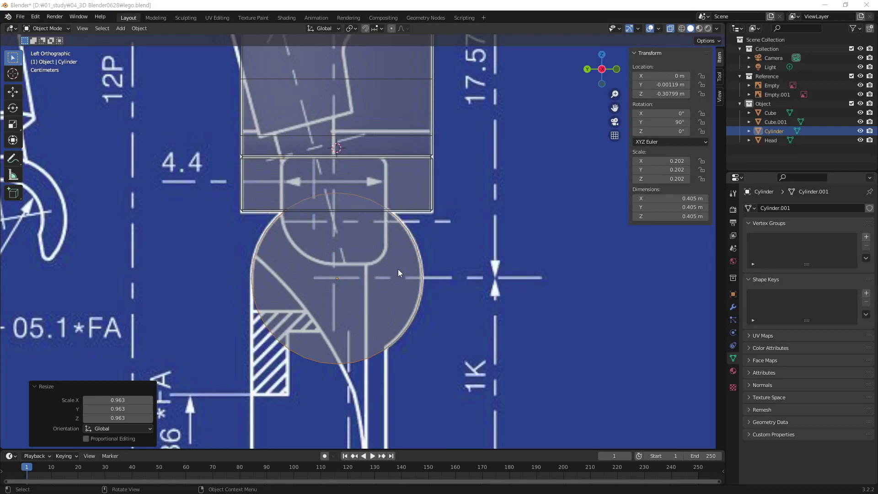
- Flatten the cylinder along X into a thin 0.088 m disc and list the available modifiers
left_click(434, 298)
key("KP_1")
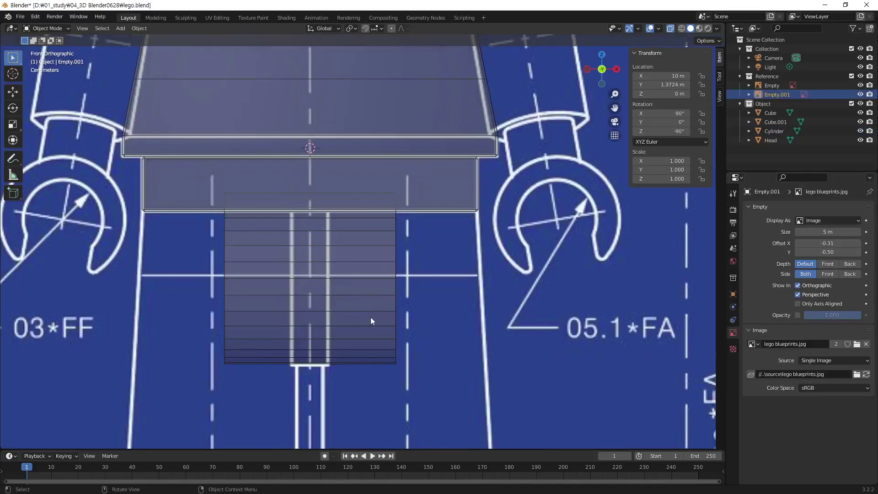
left_click(348, 321)
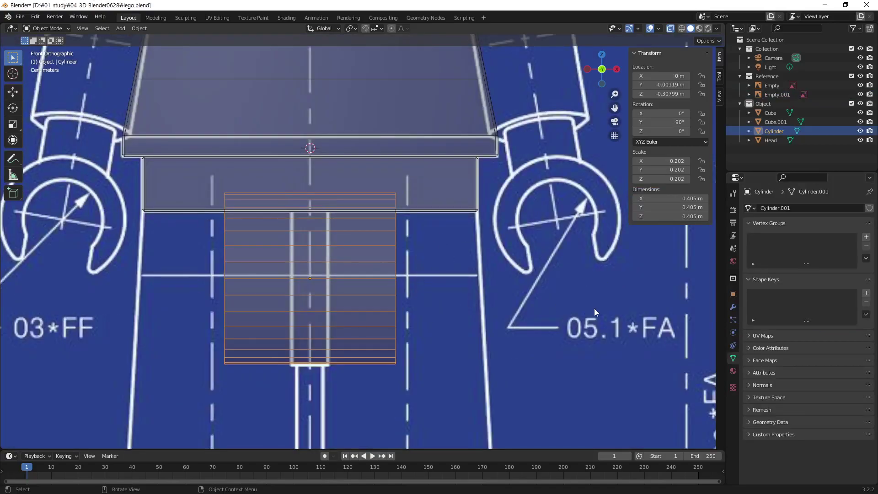
key("s")
key("x")
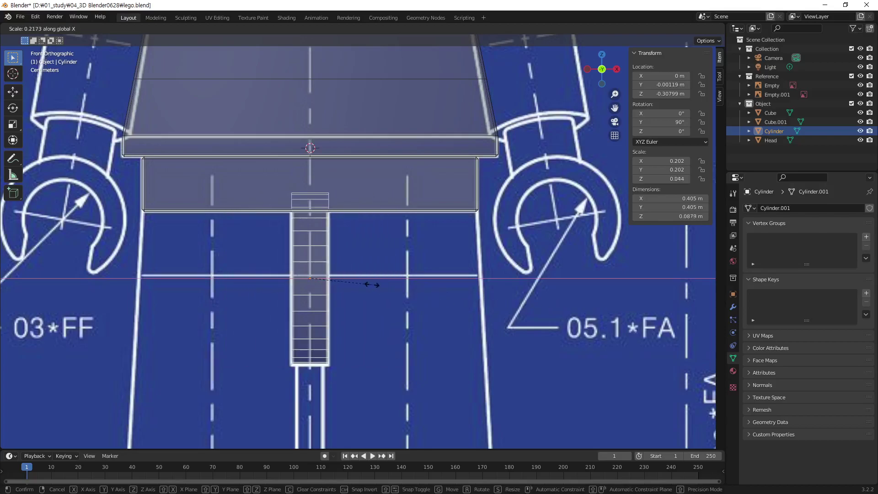
left_click(372, 284)
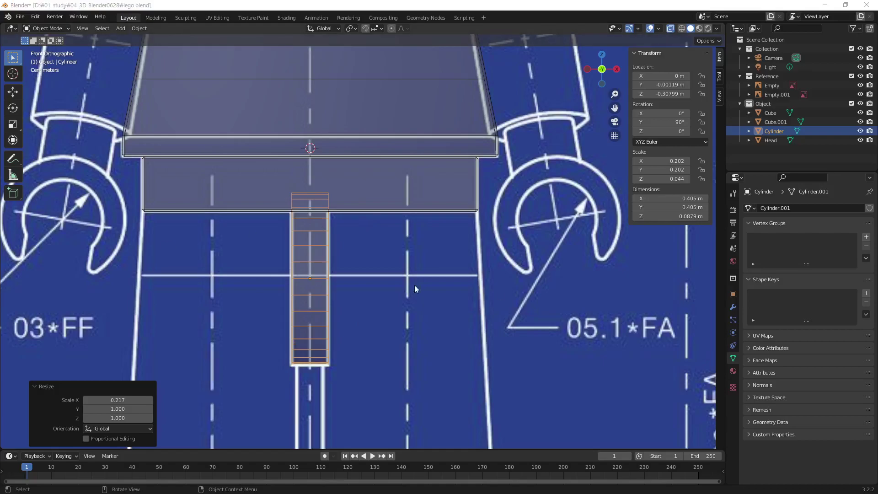
left_click(733, 307)
left_click(769, 210)
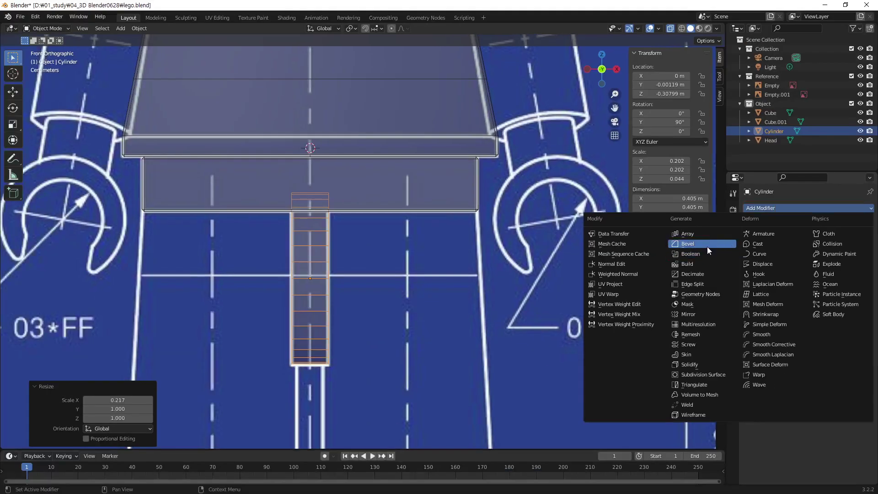
- Add a 0.005 m Bevel modifier to the disc and apply its scale
left_click(707, 246)
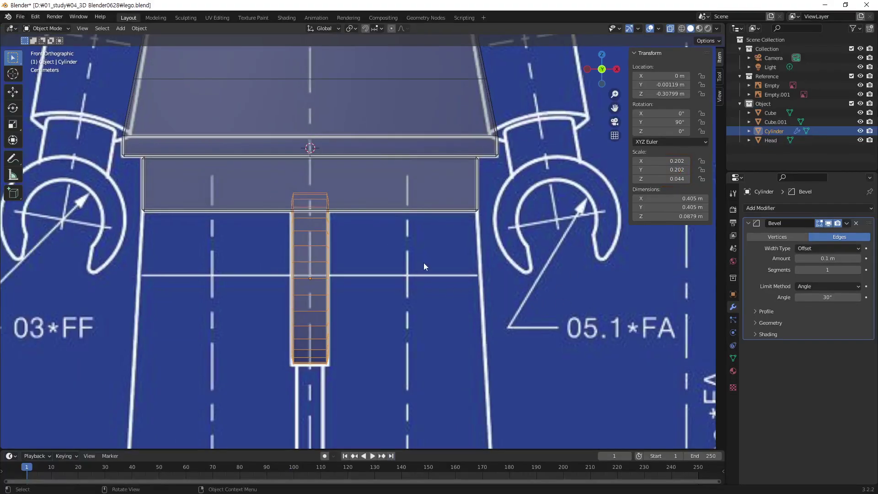
key("ctrl+a")
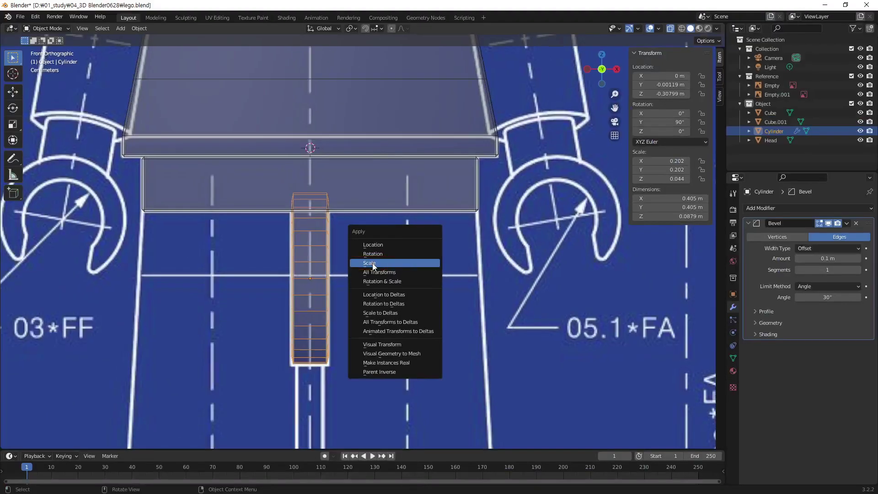
left_click(372, 264)
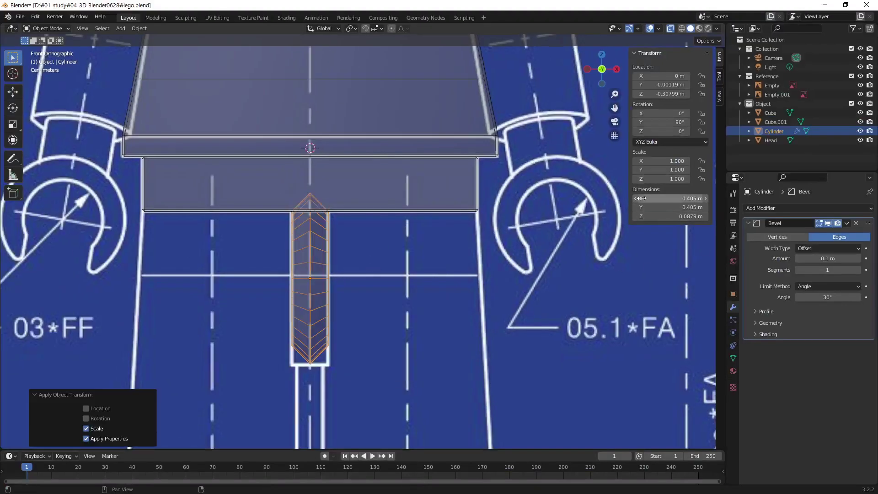
left_click(781, 259)
left_click(826, 258)
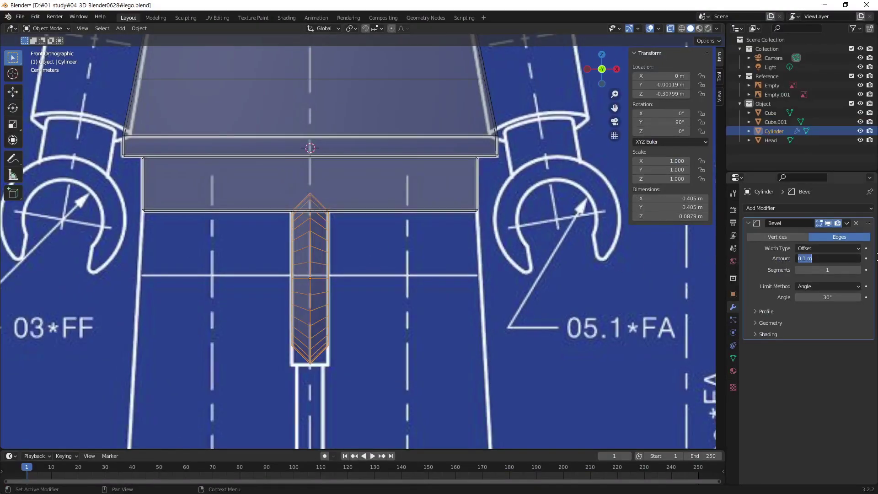
type("0.005")
key("Return")
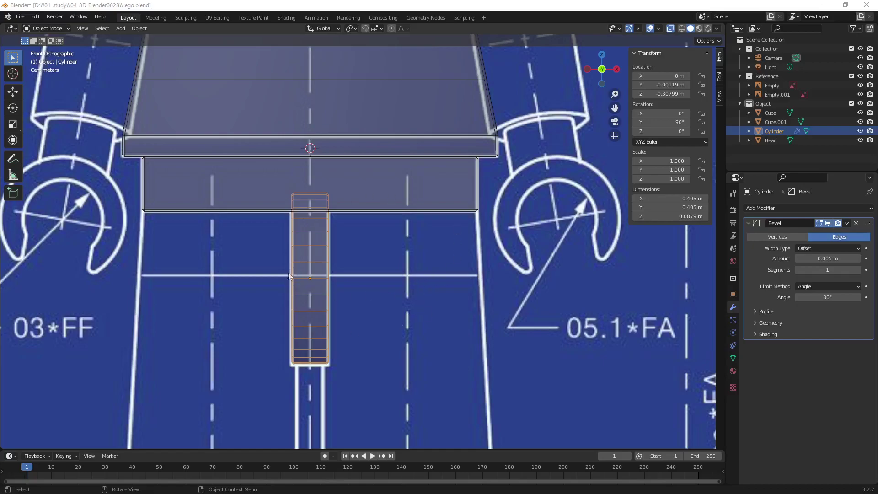
- Duplicate the hip disc and slide the copy 0.199 m along X over the right leg
left_click(312, 274)
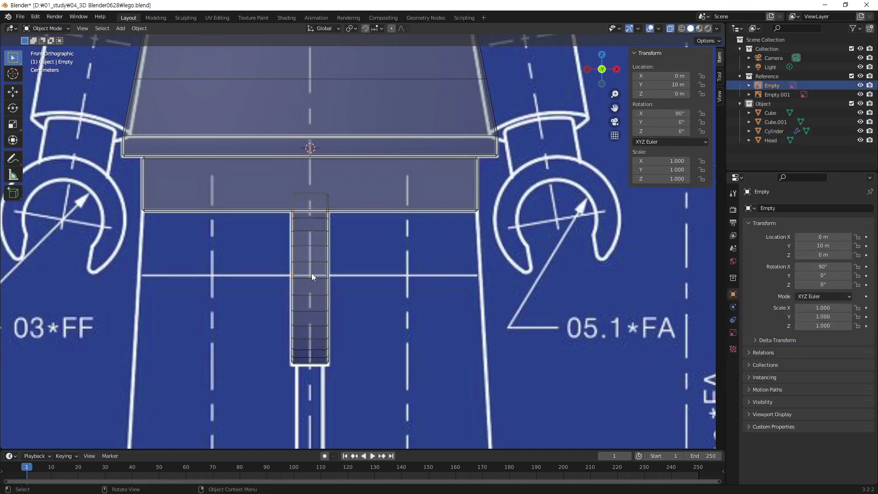
left_click(316, 319)
key("shift+d")
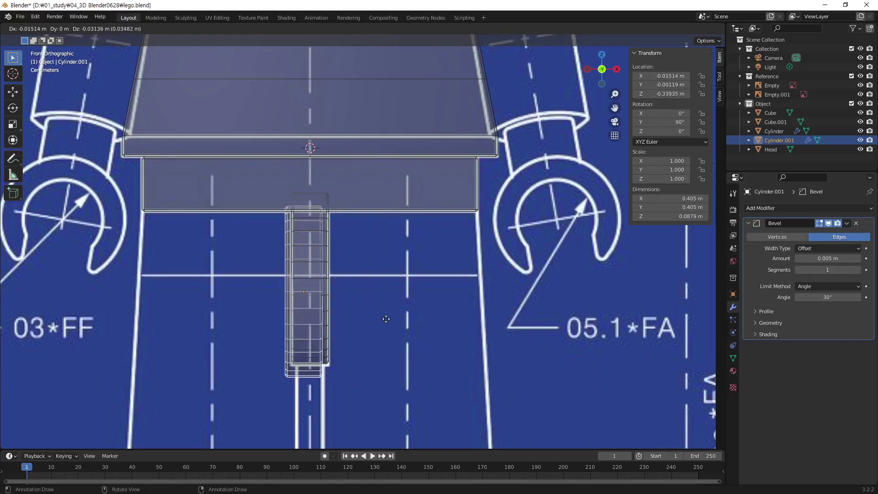
key("x")
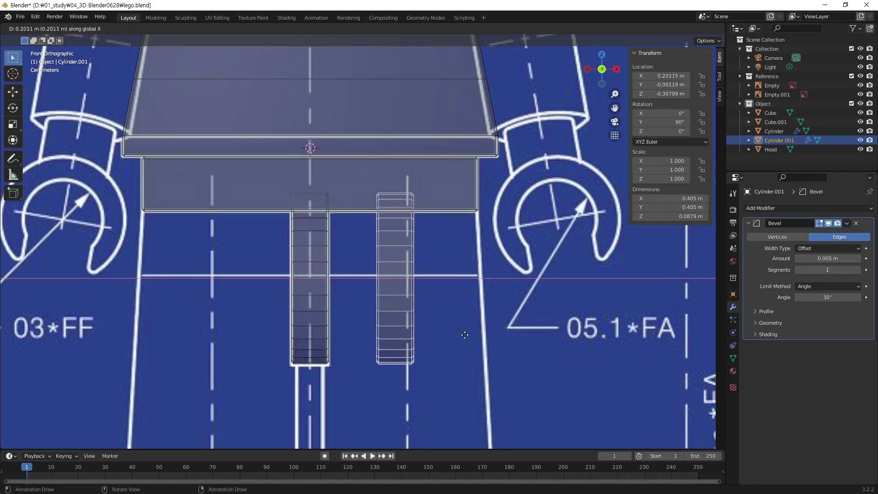
left_click(472, 348)
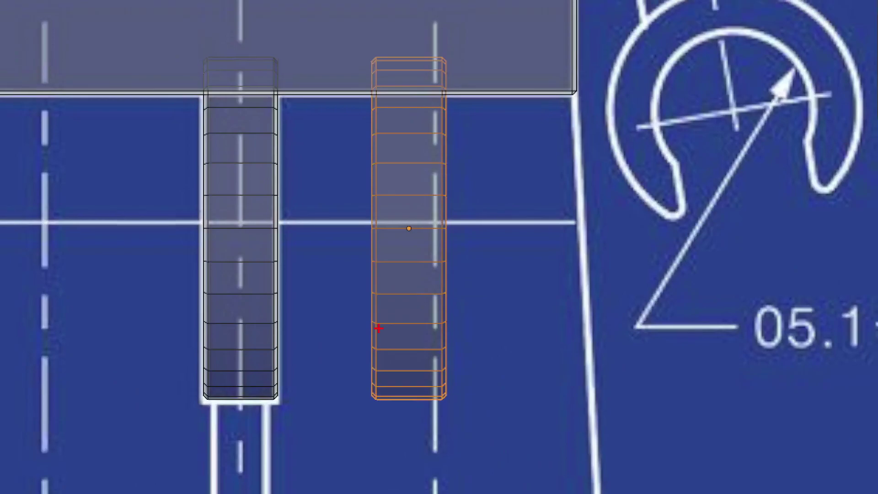
mouse_move(384, 317)
left_mouse_down()
mouse_move(385, 299)
mouse_move(388, 307)
left_mouse_up()
key("Escape")
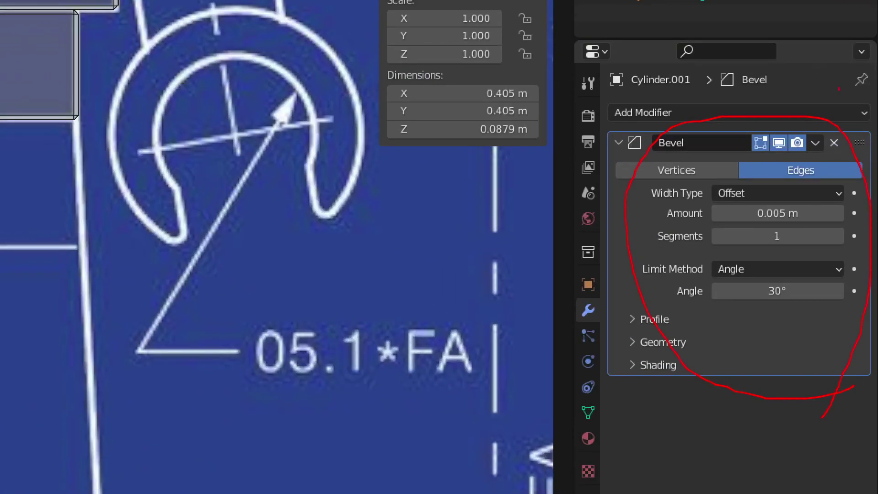
left_click_drag(822, 129, 849, 156)
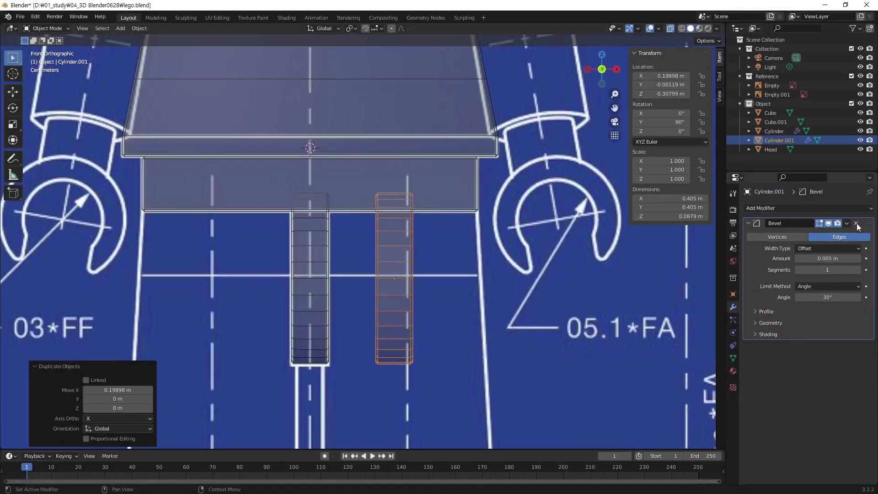
- Delete Cylinder.001's Bevel modifier and apply the bevel on the original Cylinder
left_click(857, 223)
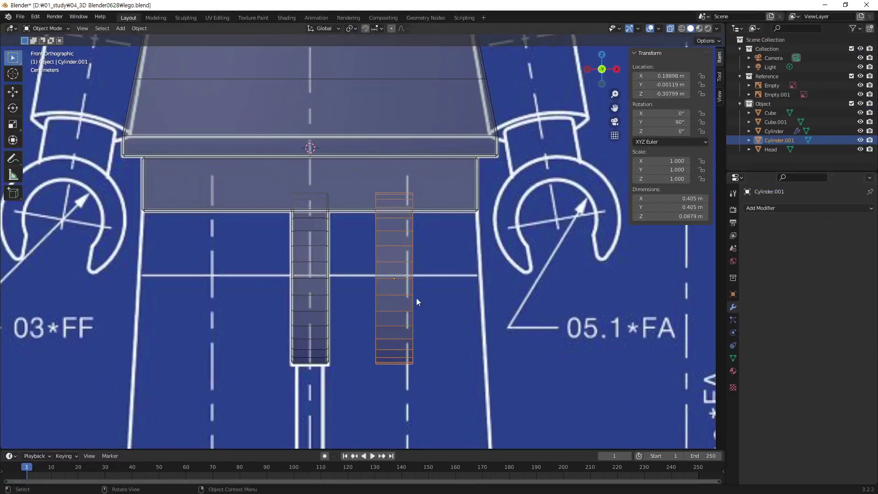
left_click(311, 310)
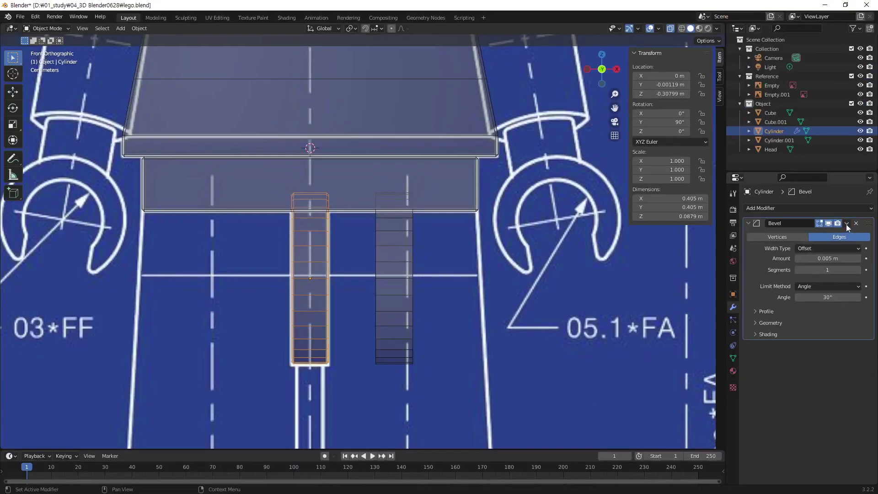
left_click(846, 224)
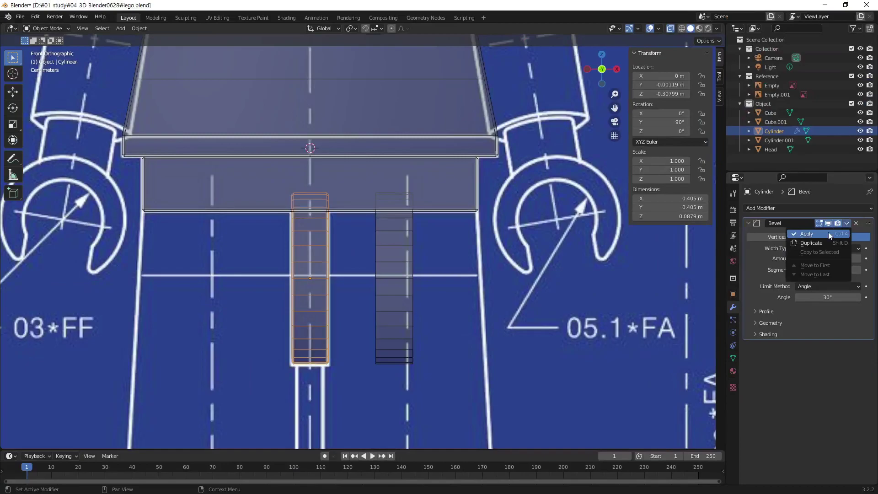
left_click(827, 232)
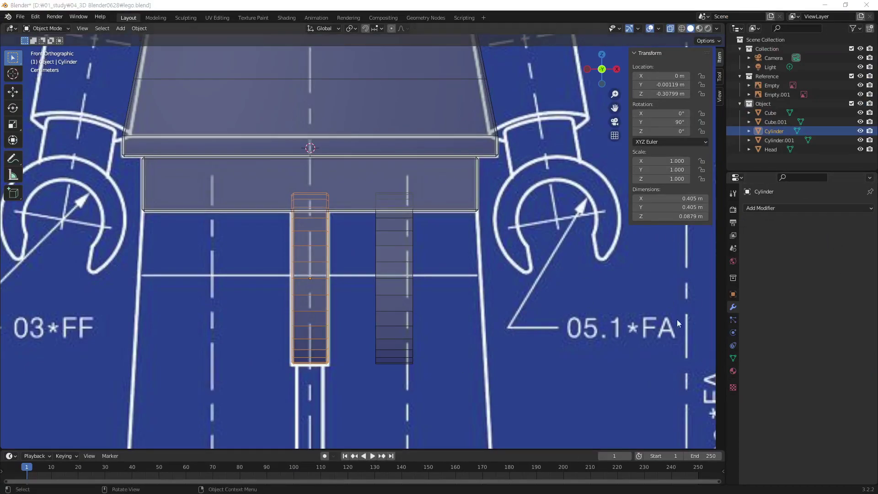
left_click(382, 296)
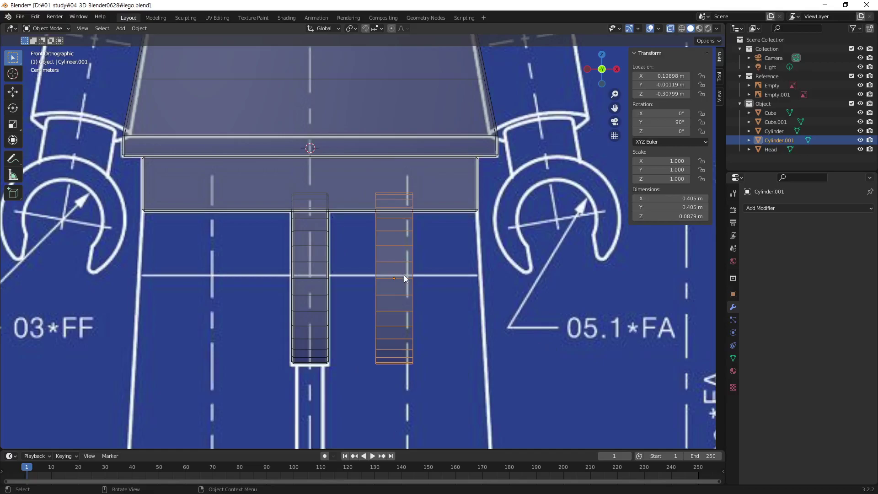
- In vertex Edit Mode, delete all of Cylinder.001's vertices except the leftmost ring
key("Tab")
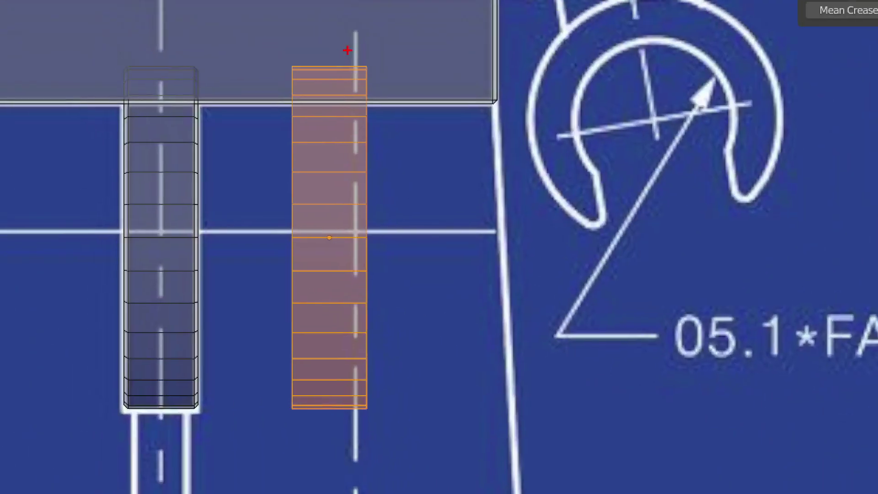
left_click_drag(339, 38, 418, 440, "ctrl")
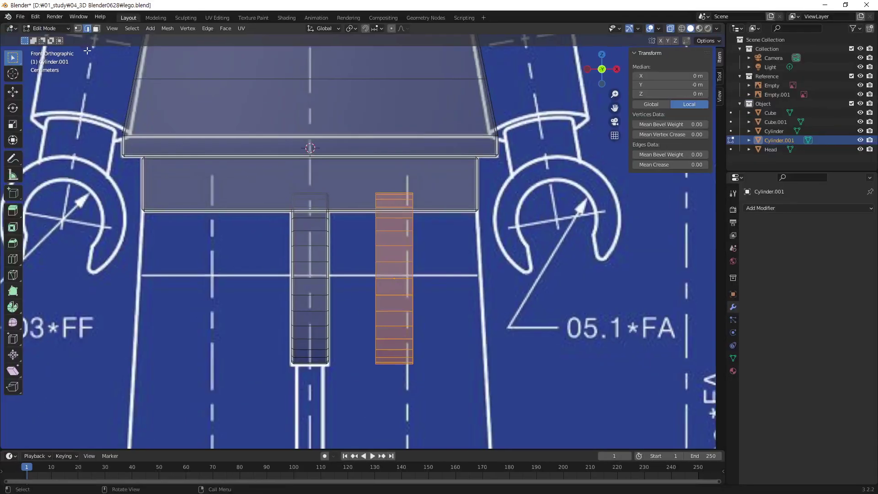
key("1")
left_click_drag(456, 149, 400, 397)
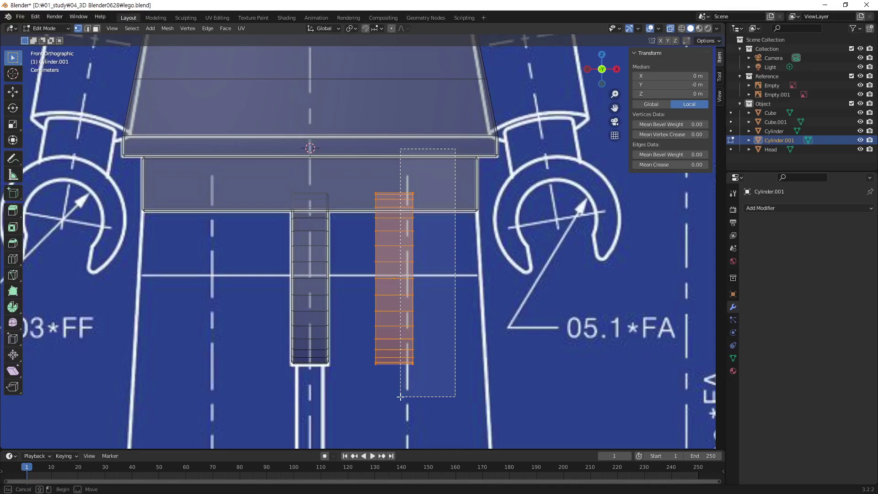
left_click_drag(400, 396, 401, 417)
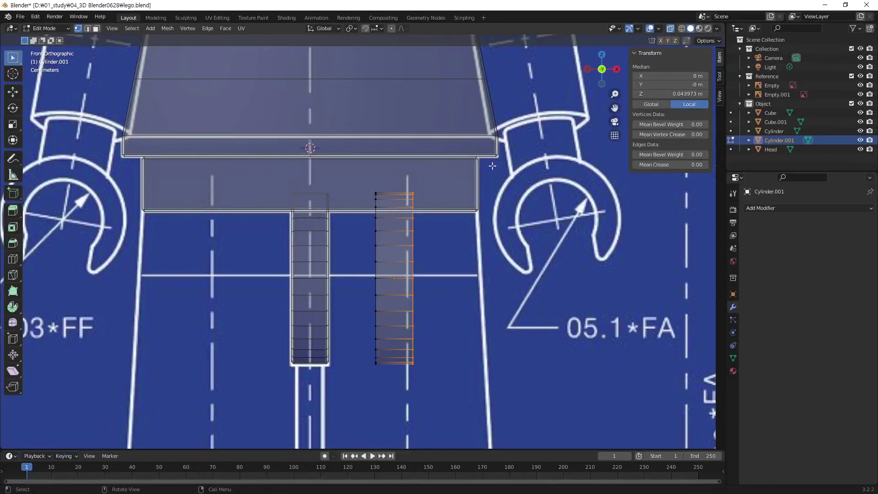
left_click_drag(506, 135, 392, 414)
key("x")
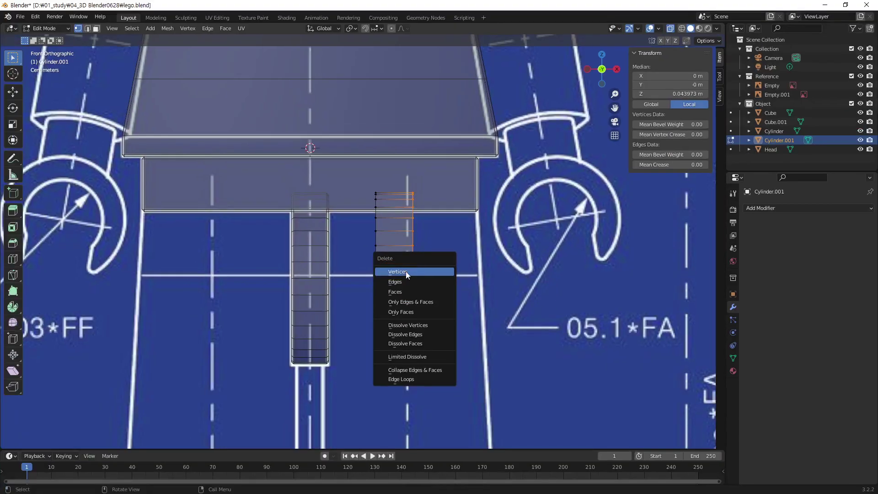
left_click(406, 272)
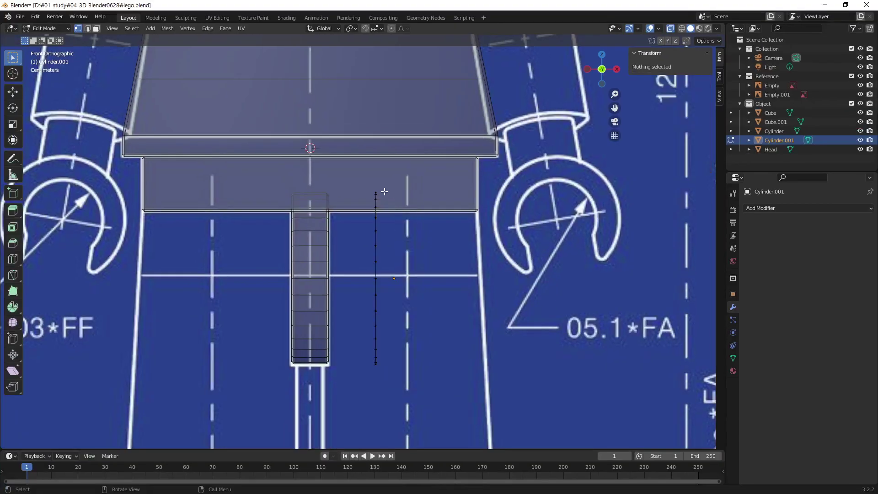
scroll(365, 312, "down", 5)
middle_click_drag(366, 312, 320, 288)
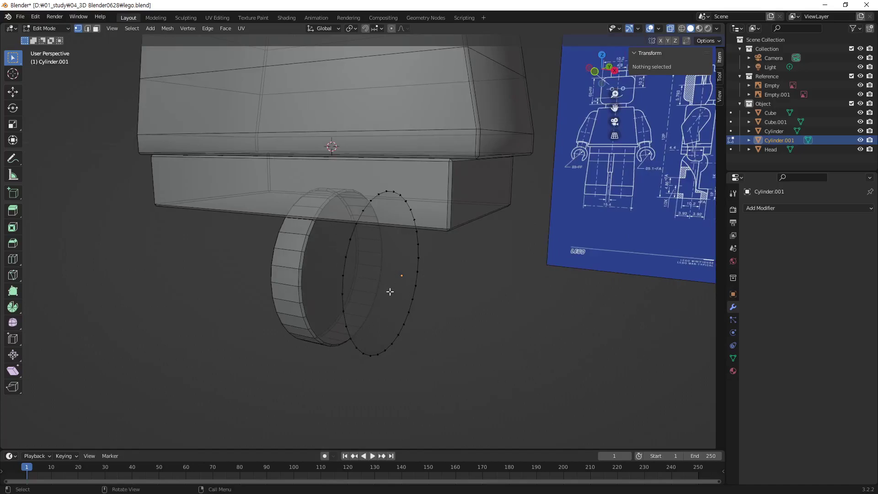
middle_click_drag(390, 292, 399, 294)
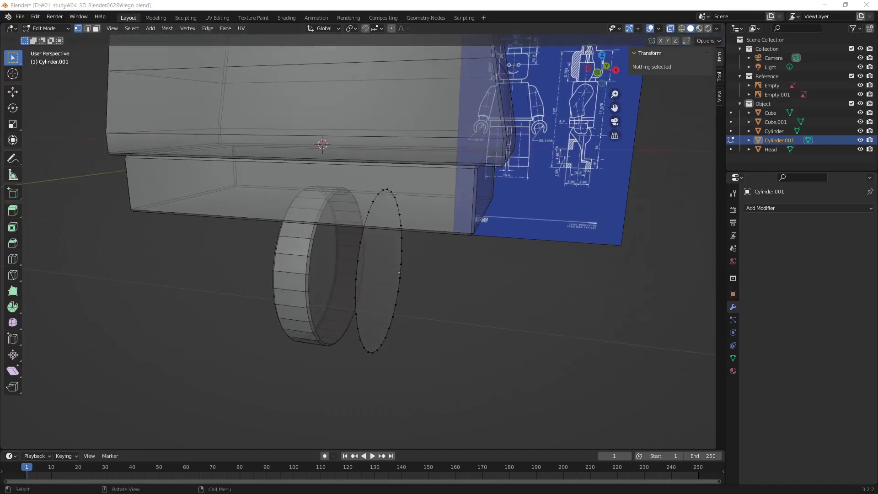
mouse_move(370, 270)
middle_mouse_down()
mouse_move(343, 304)
mouse_move(361, 259)
mouse_move(376, 271)
mouse_move(313, 258)
middle_mouse_up()
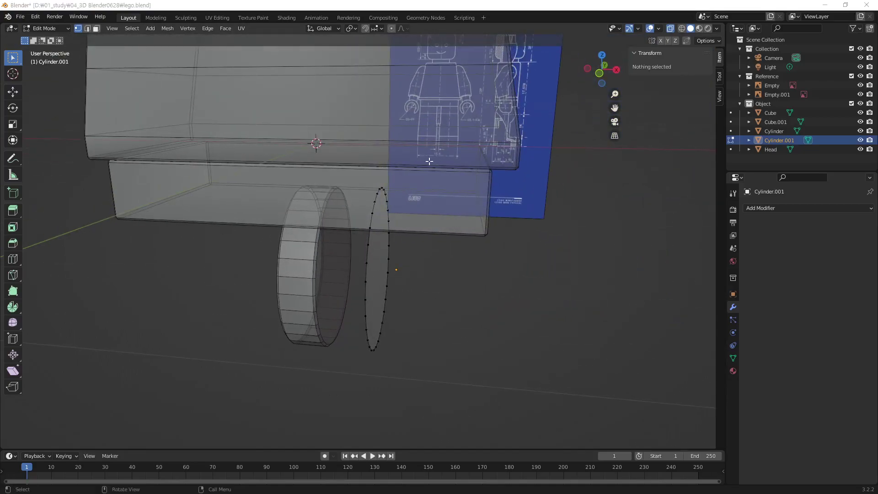
mouse_move(428, 161)
left_mouse_down()
mouse_move(498, 333)
mouse_move(358, 377)
left_mouse_up()
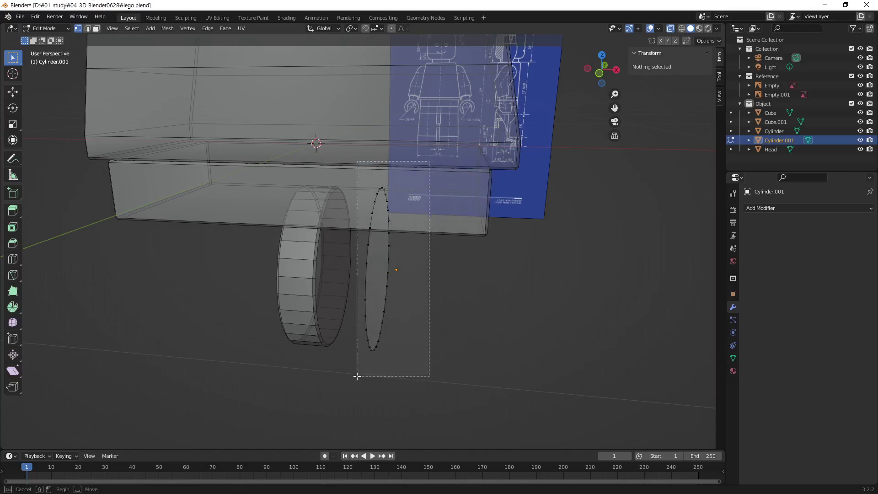
left_click(569, 322)
key("a")
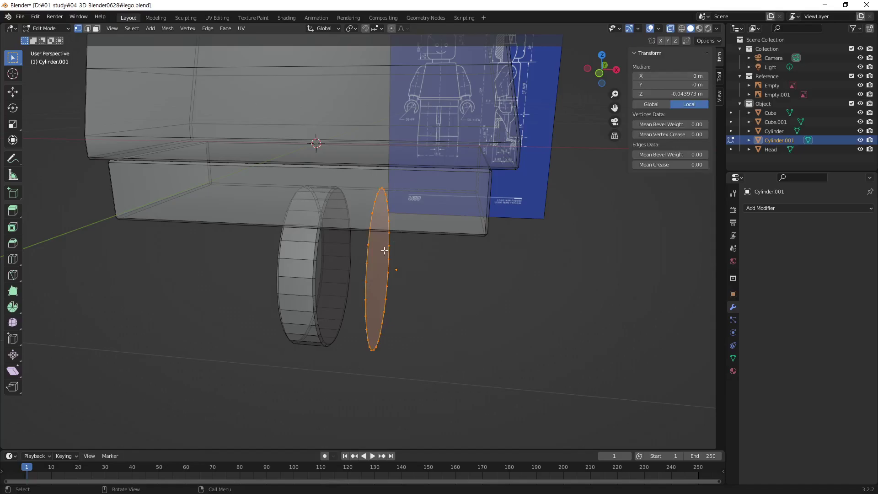
middle_click_drag(435, 247, 438, 258)
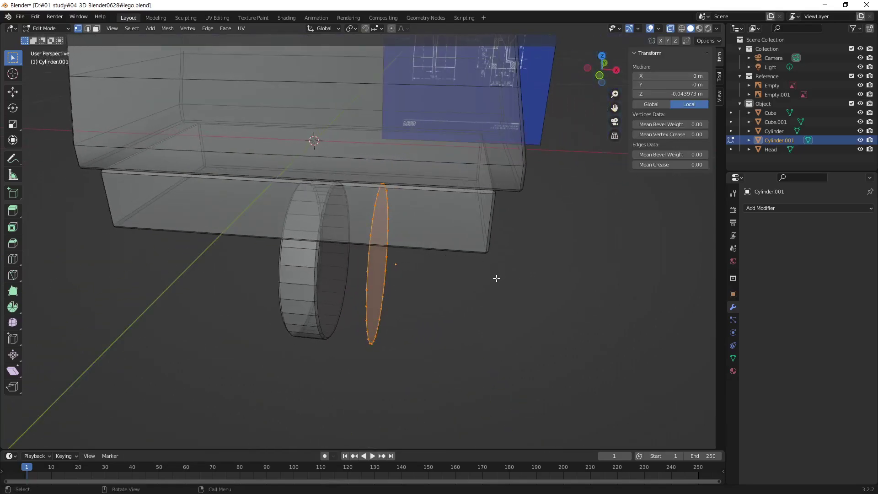
key("KP_1")
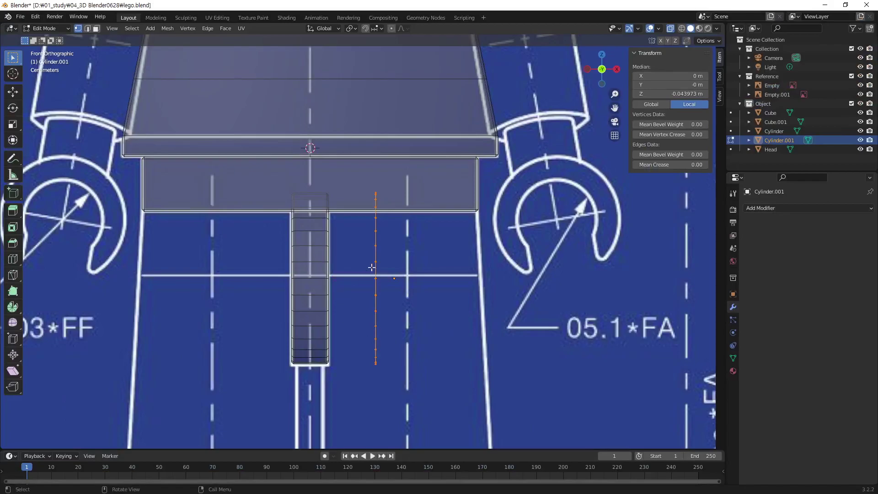
- Move the vertex ring −0.111 m along X against the hip cylinder's outer face
key("g")
key("x")
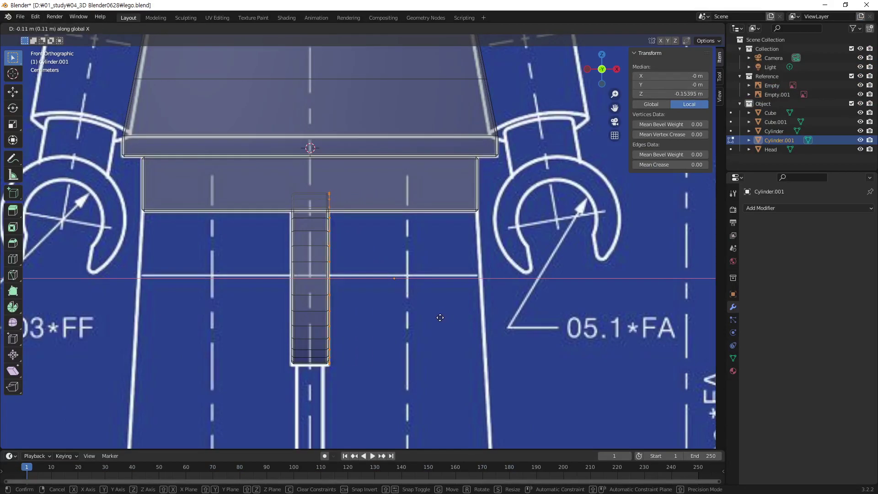
left_click(437, 317)
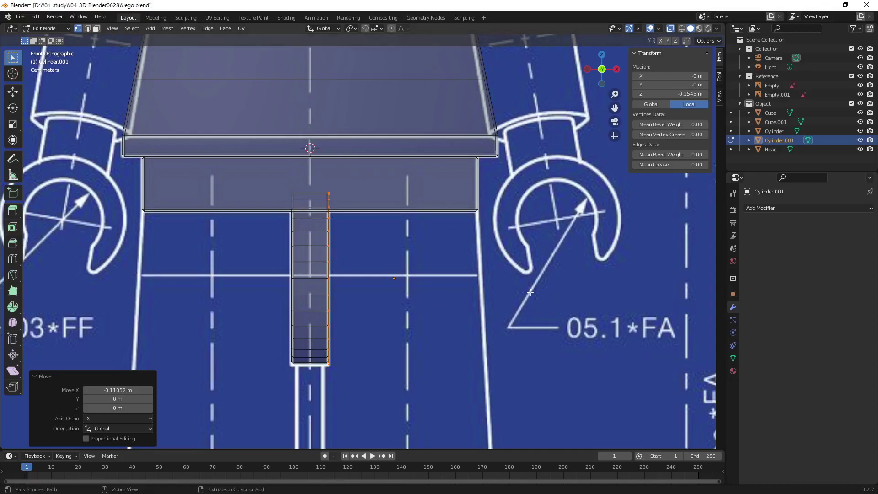
key("ctrl+KP_3")
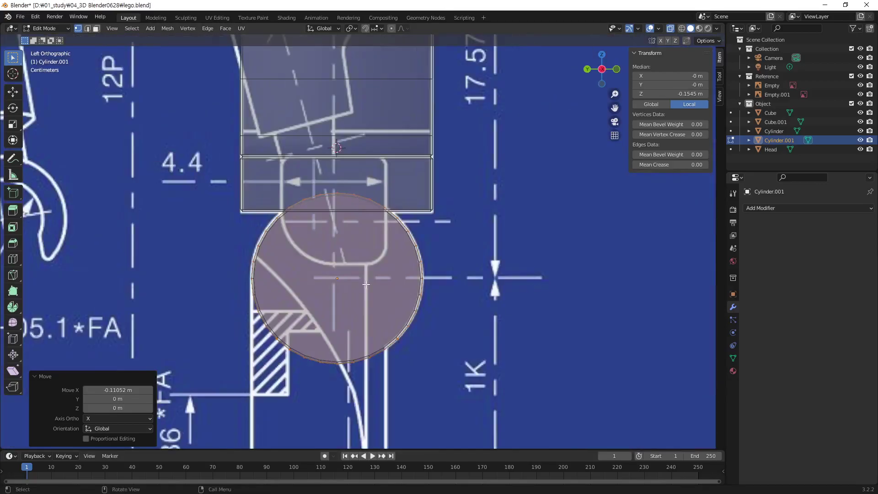
scroll(428, 323, "up", 1)
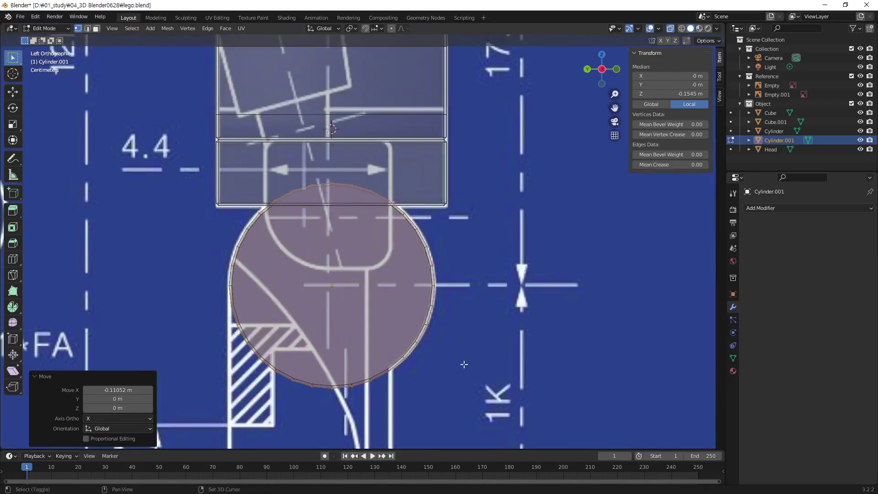
mouse_move(464, 369)
middle_mouse_down("shift")
mouse_move(487, 251)
mouse_move(462, 211)
middle_mouse_up("shift")
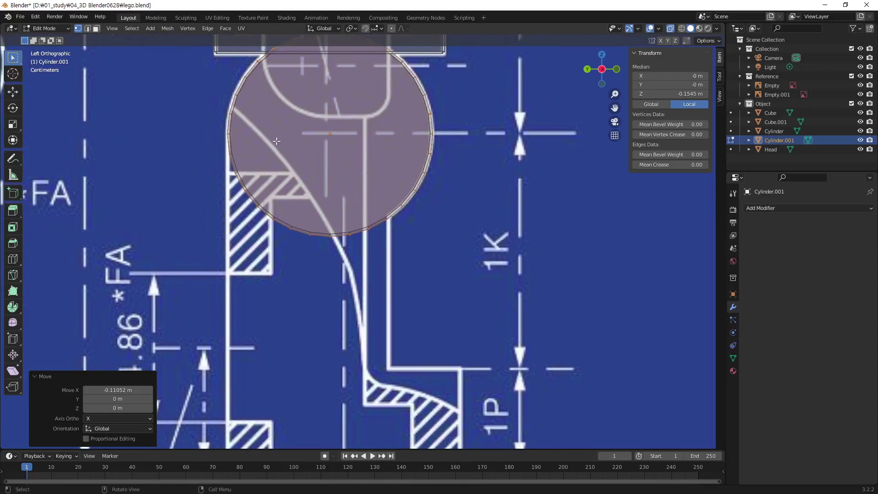
key("2")
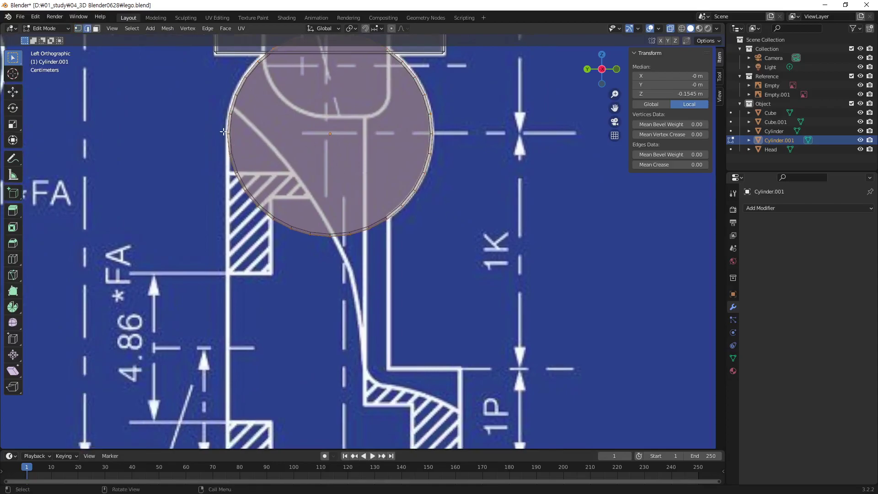
key("1")
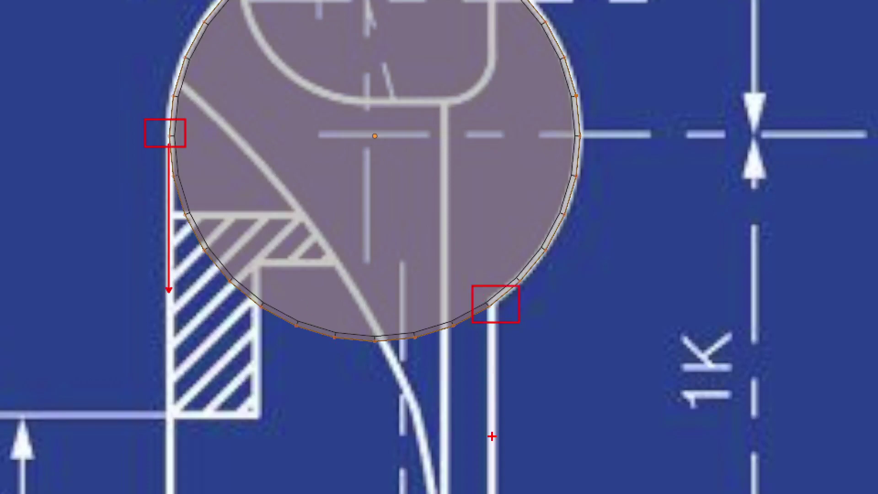
left_click_drag(492, 437, 490, 313)
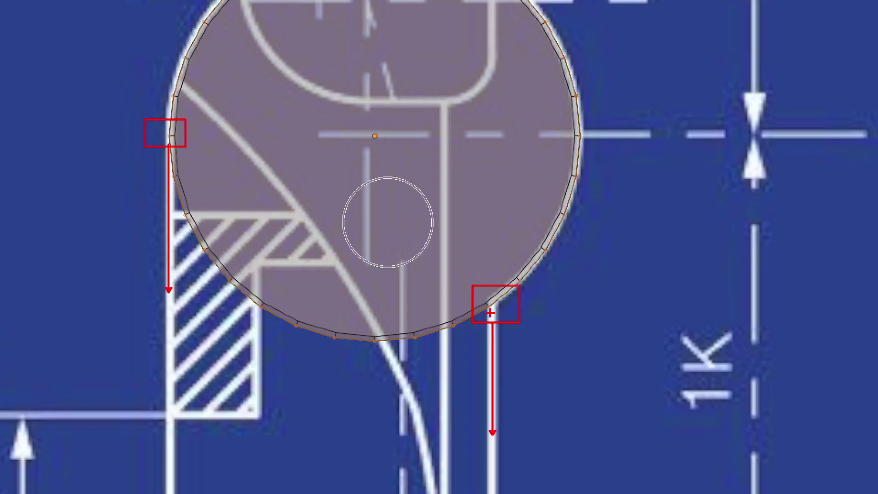
mouse_move(489, 303)
left_mouse_down()
mouse_move(223, 137)
mouse_move(161, 137)
left_mouse_up()
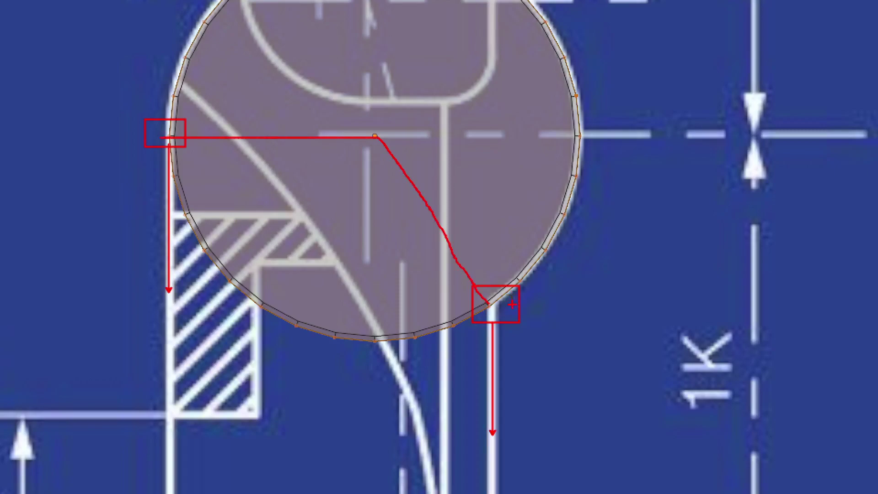
mouse_move(489, 302)
left_mouse_down()
mouse_move(318, 235)
mouse_move(164, 134)
left_mouse_up()
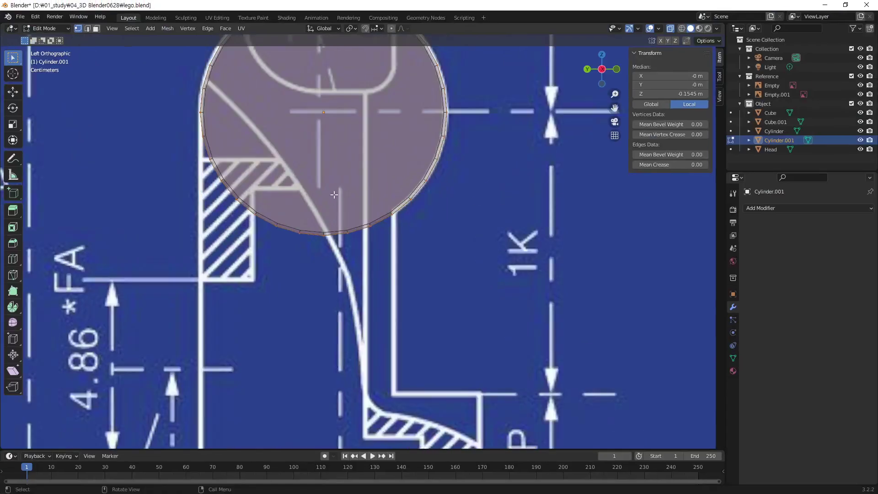
middle_click_drag(347, 115, 361, 183, "shift")
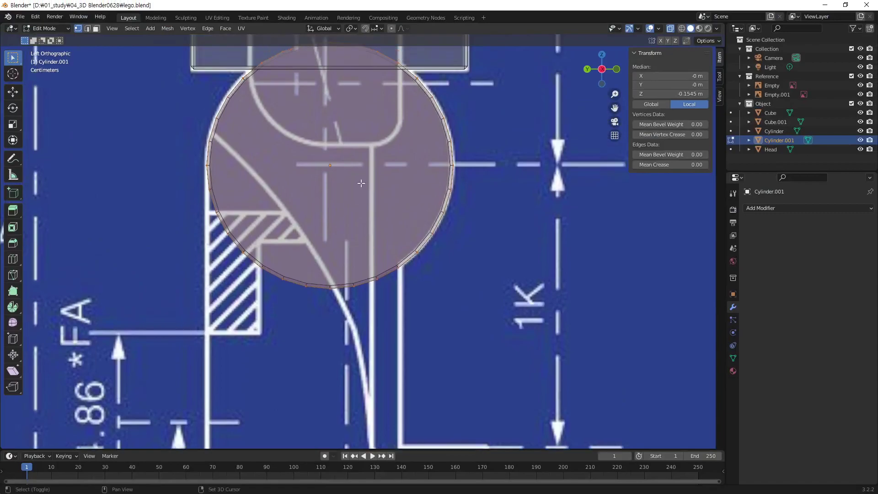
scroll(361, 183, "up", 2)
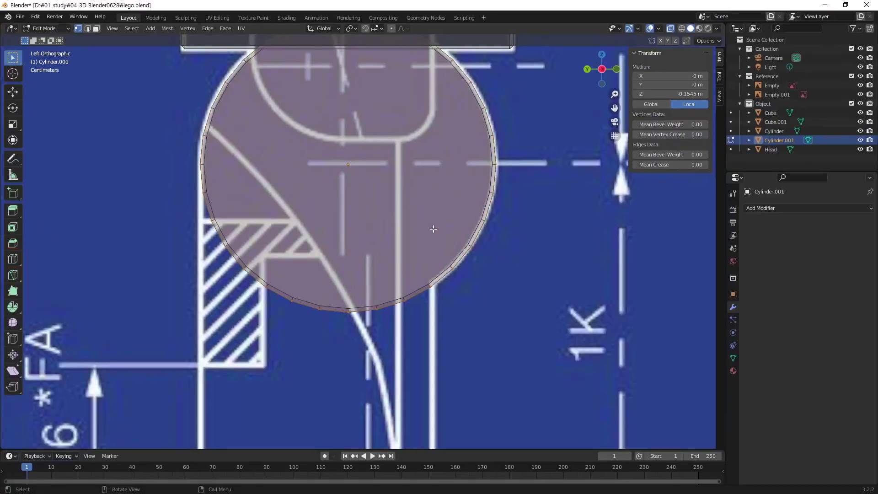
scroll(451, 237, "up", 2)
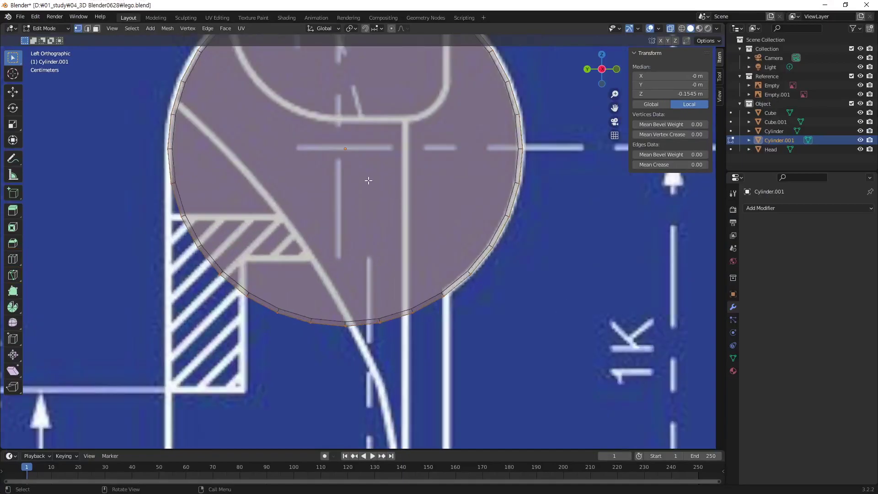
- Knife-cut the circle from its lower-right rim vertex through the centre to the left rim
middle_click_drag(369, 175, 356, 208, "shift")
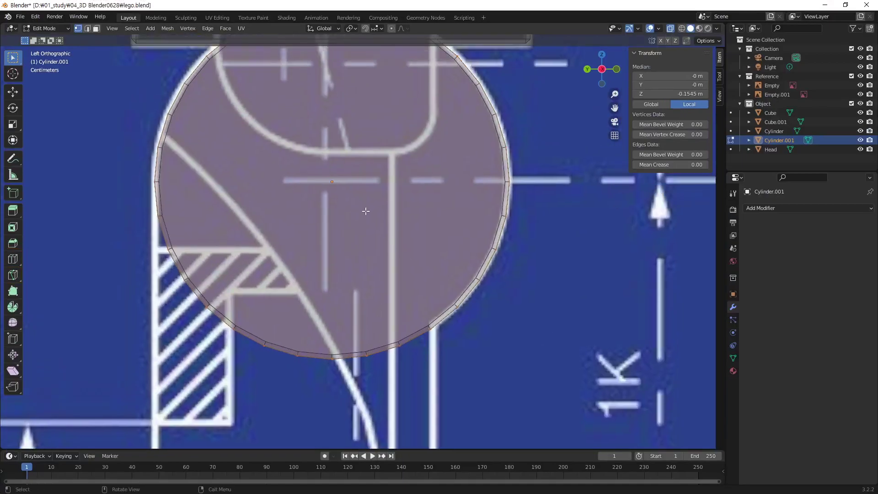
key("k")
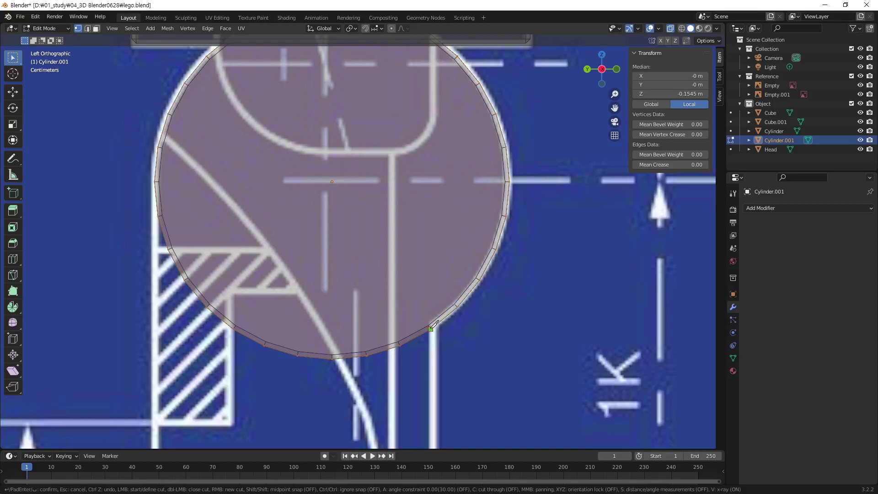
left_click(430, 328)
left_click(332, 195)
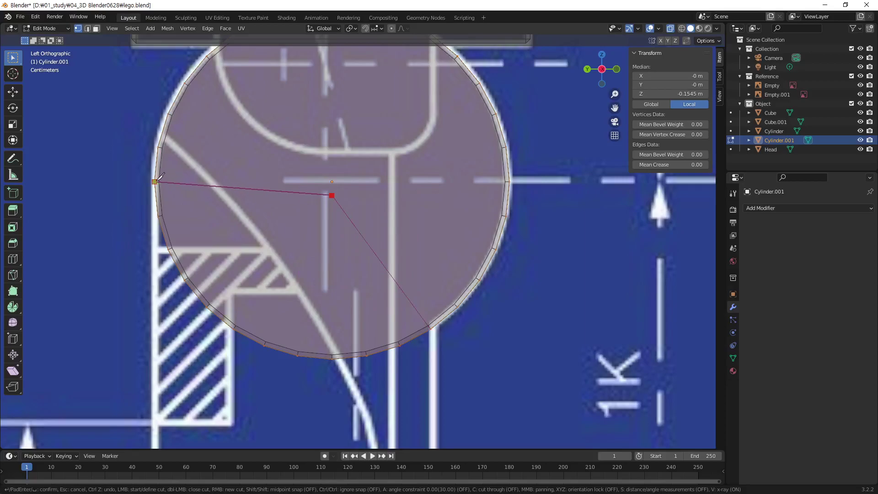
left_click(158, 179)
key("Return")
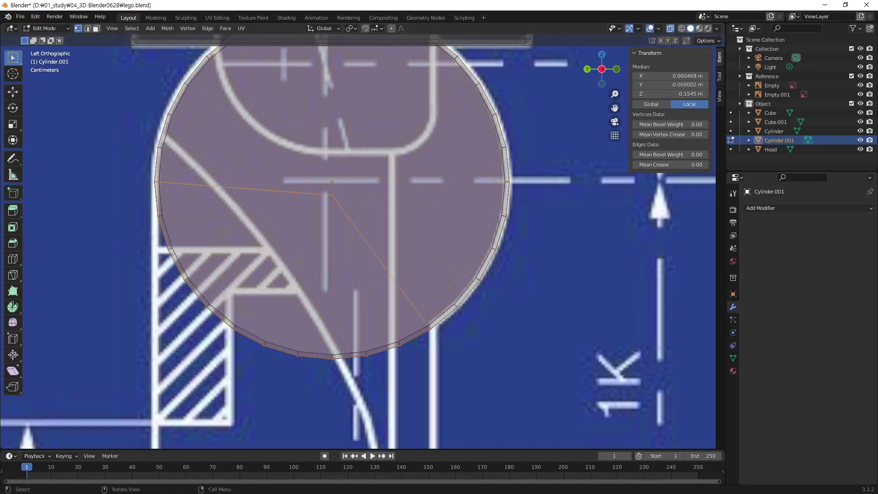
- Save the file and return to the orthographic side view in face select mode
key("ctrl+s")
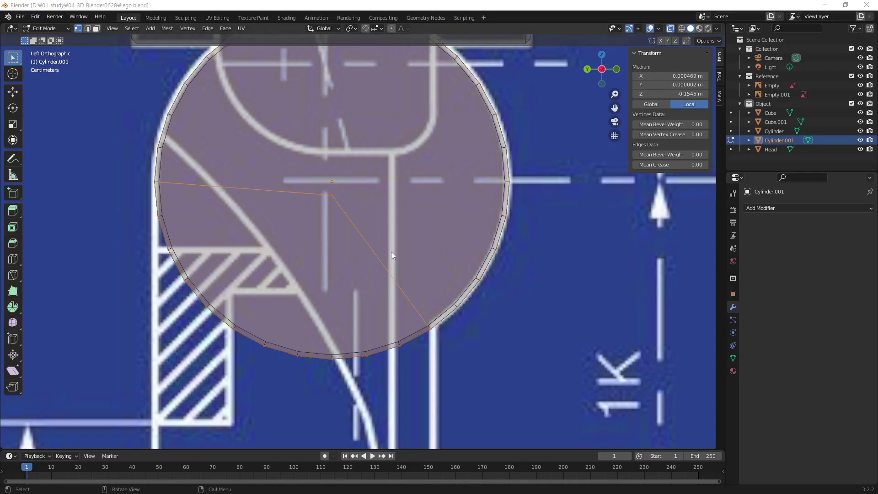
scroll(413, 201, "down", 5)
mouse_move(443, 202)
middle_mouse_down()
mouse_move(293, 196)
mouse_move(350, 240)
middle_mouse_up()
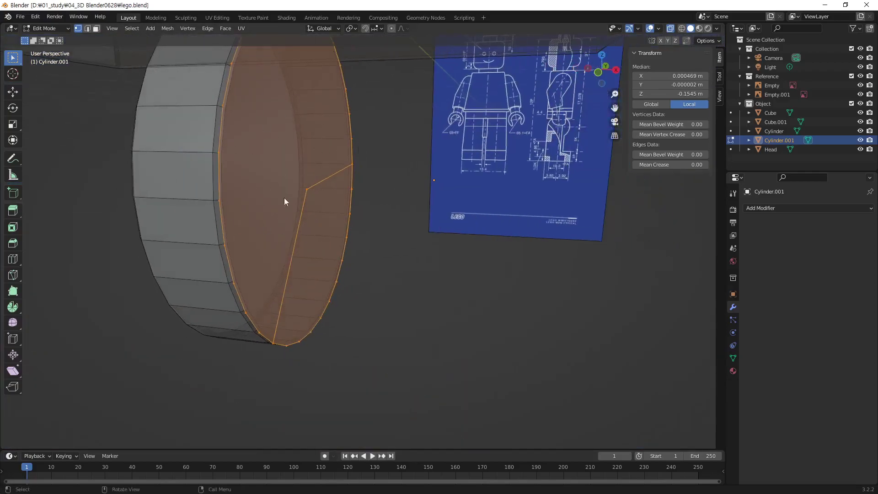
key("KP_3")
key("KP_5")
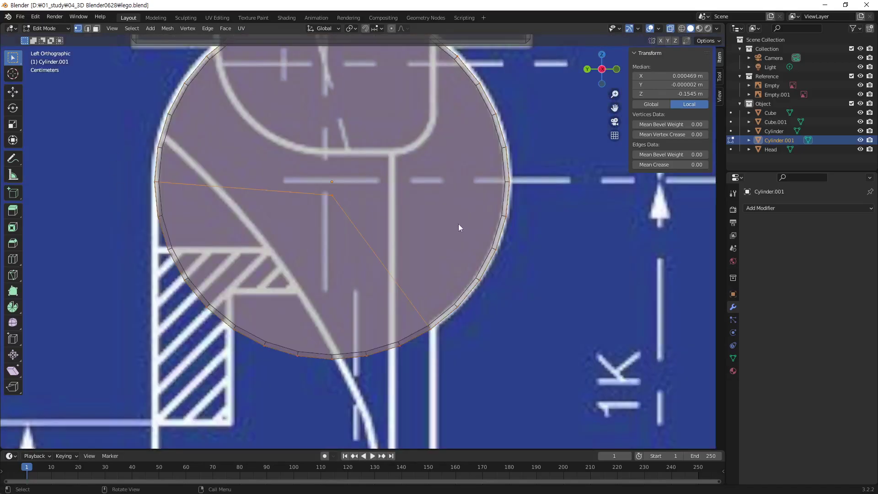
key("3")
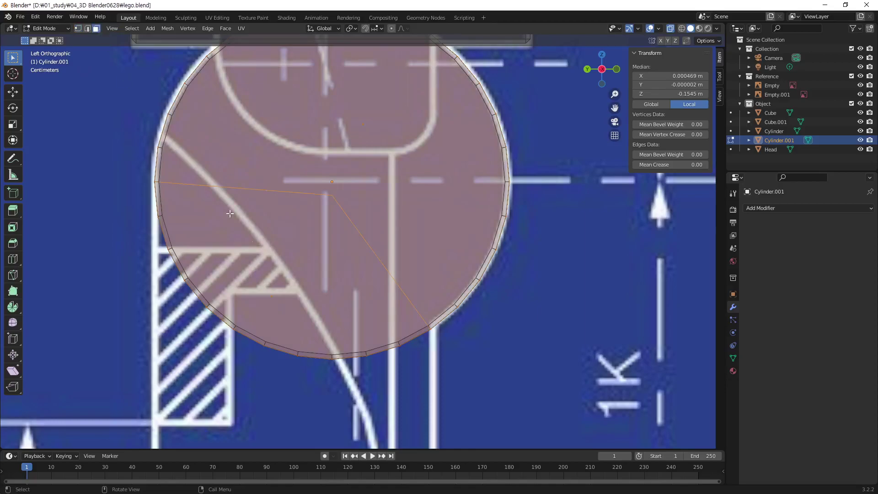
- Delete the wedge face below the cut and select both the diagonal and left cut edges
left_click(273, 294)
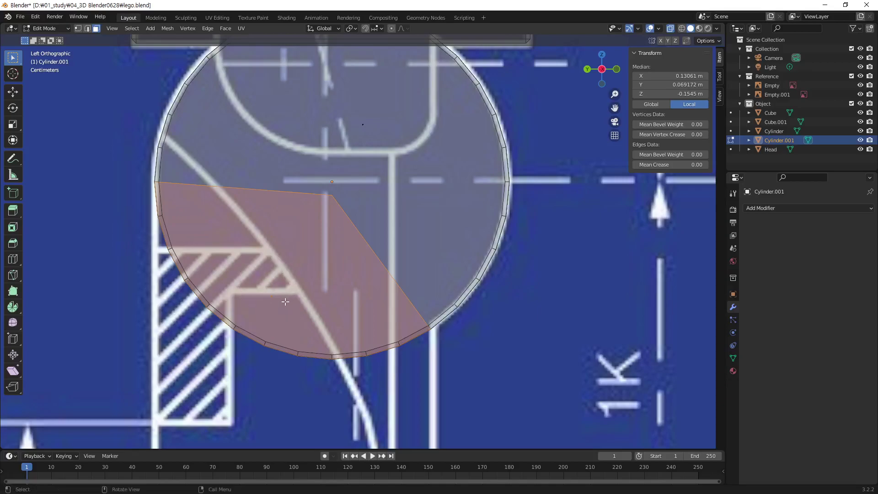
key("x")
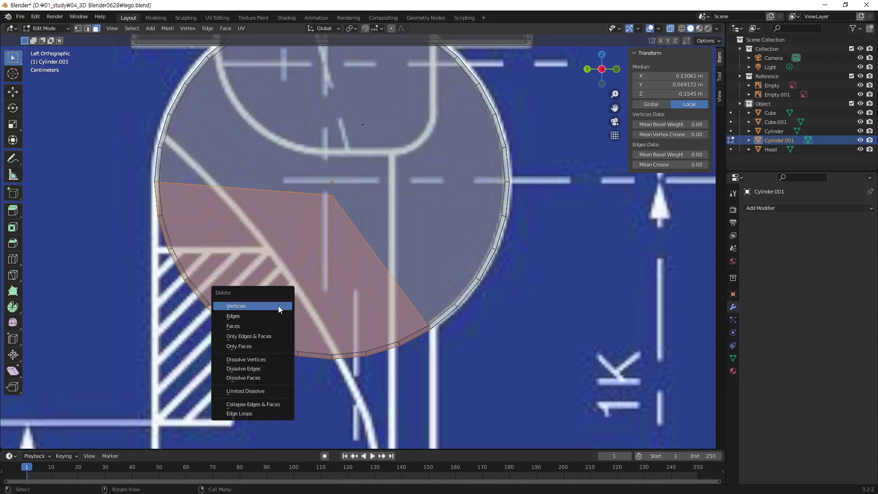
left_click(267, 325)
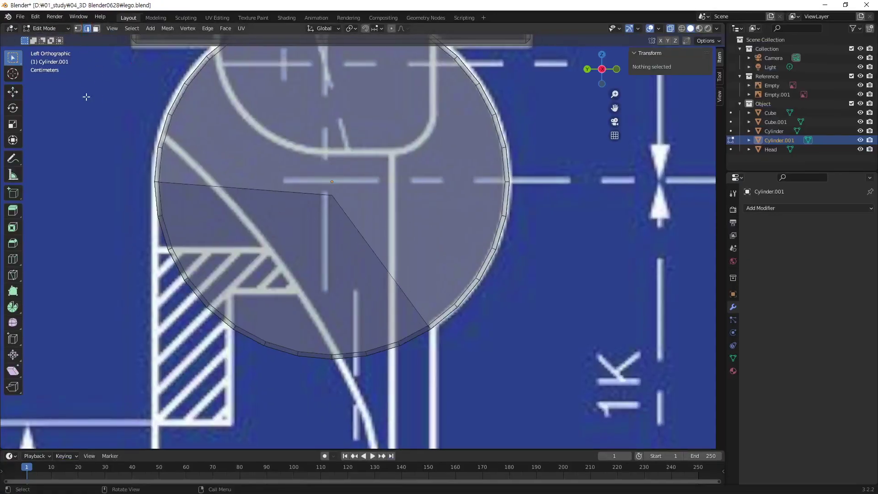
left_click(392, 276)
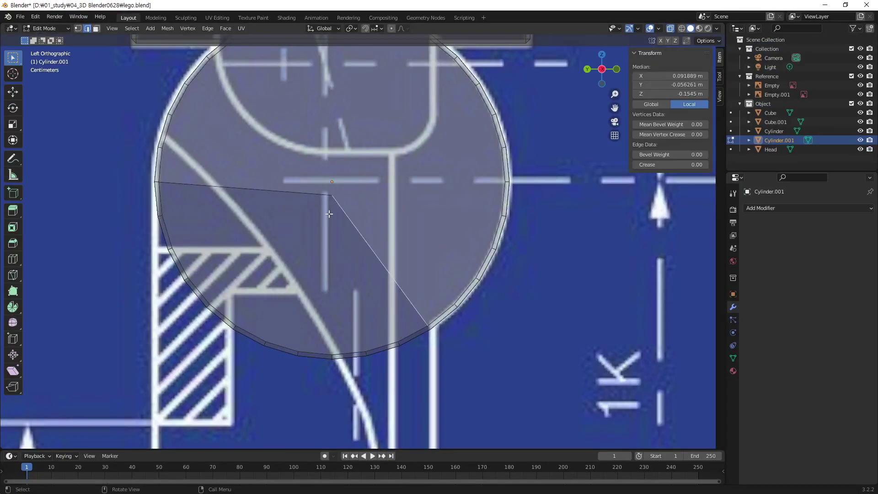
left_click(266, 190, "shift")
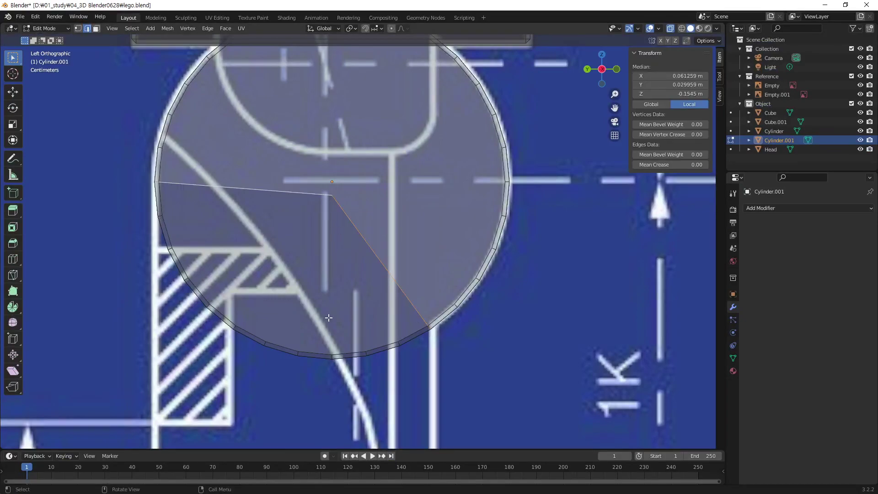
left_click(379, 258)
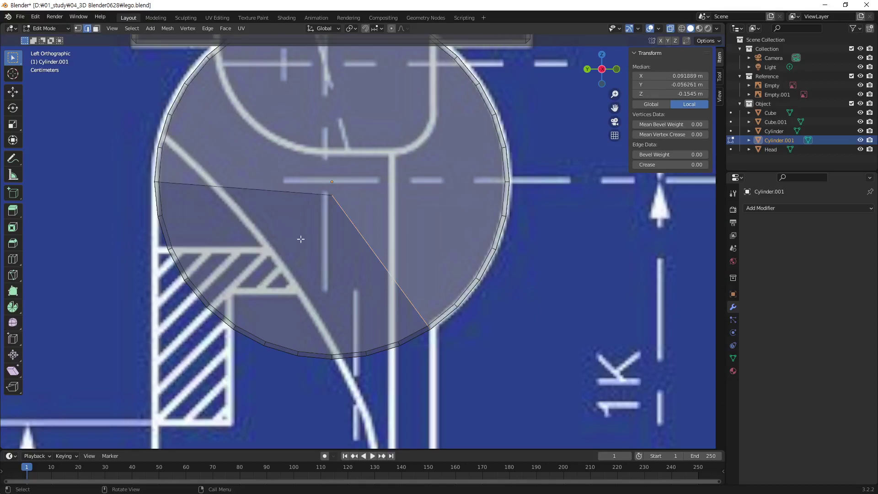
left_click(252, 188, "shift")
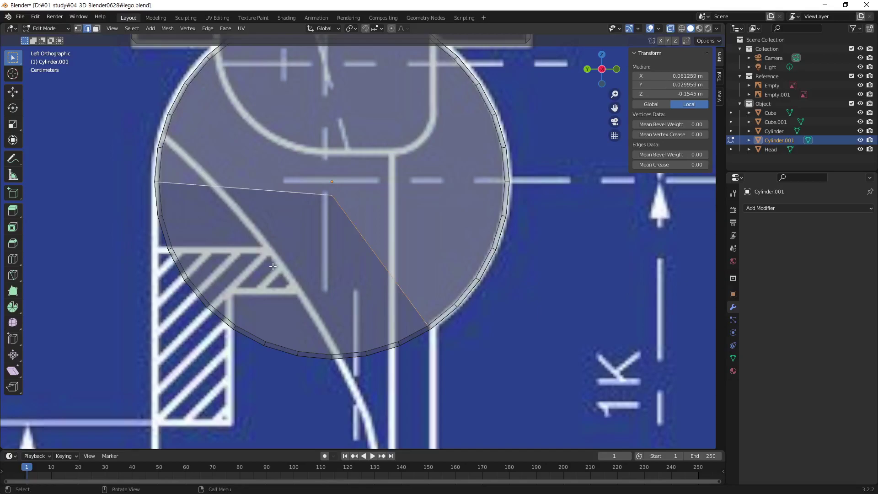
scroll(273, 267, "down", 2)
- Extrude the selected cut edges about 0.316 m straight down along Z to form the leg
scroll(450, 362, "down", 2)
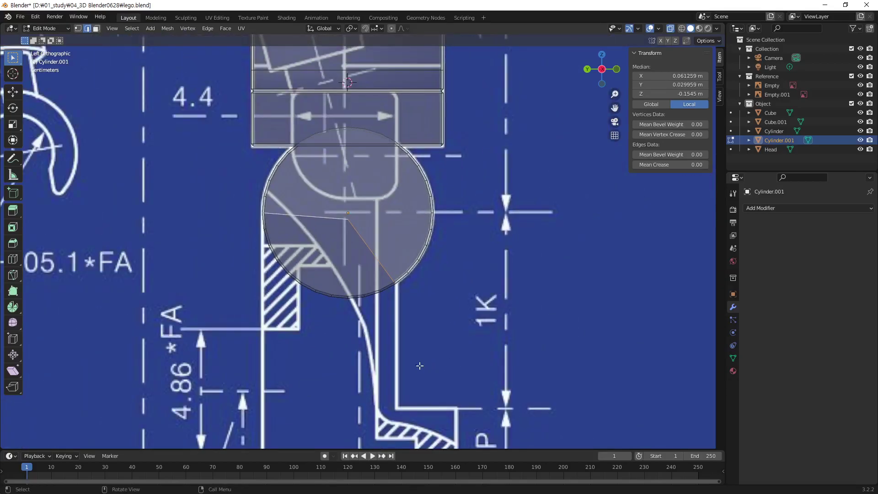
scroll(376, 373, "down", 1)
middle_click_drag(382, 346, 374, 303, "shift")
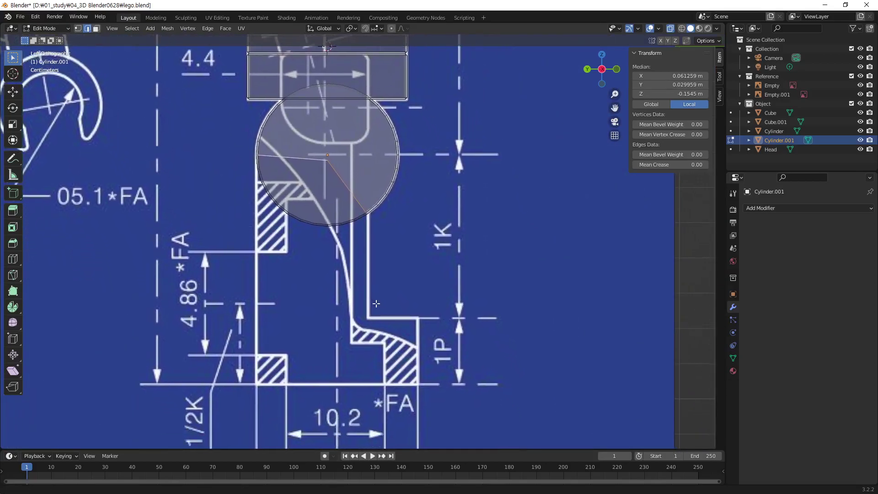
scroll(374, 303, "up", 1)
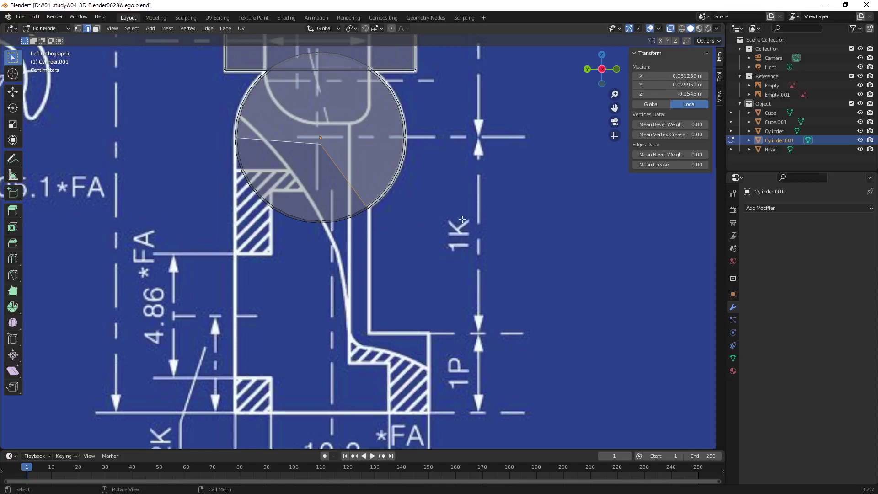
key("e")
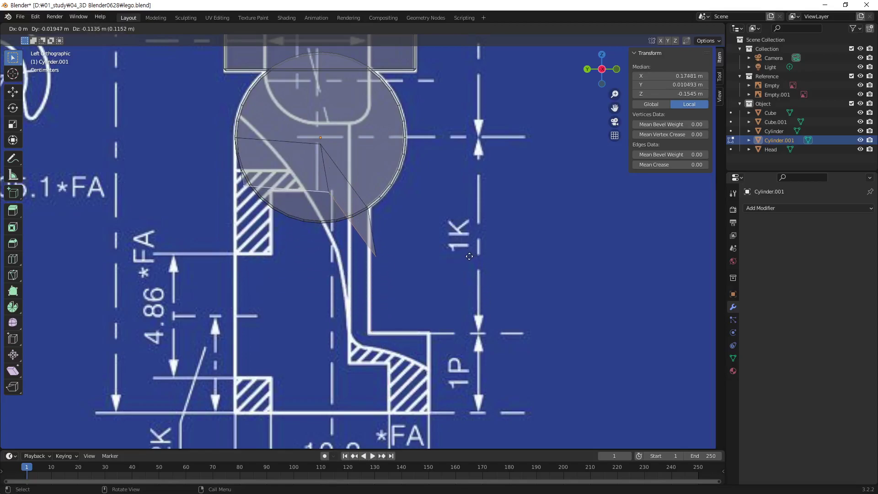
key("z")
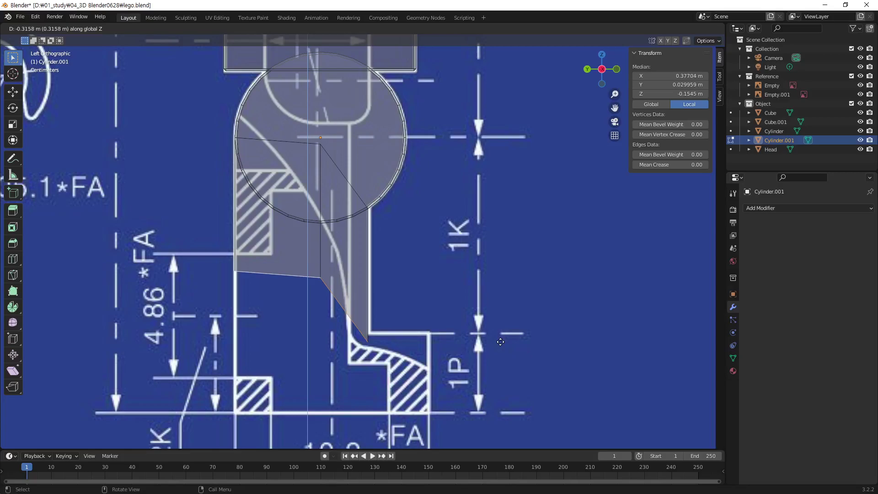
left_click(501, 338)
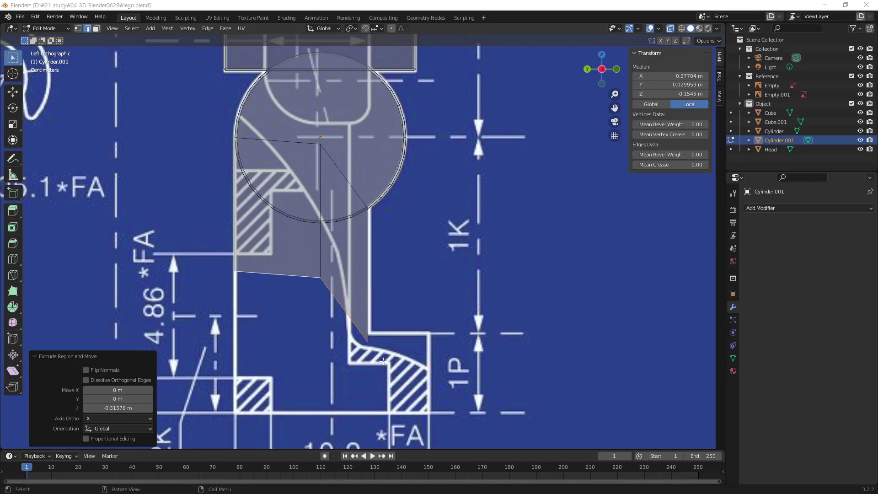
left_click(299, 276)
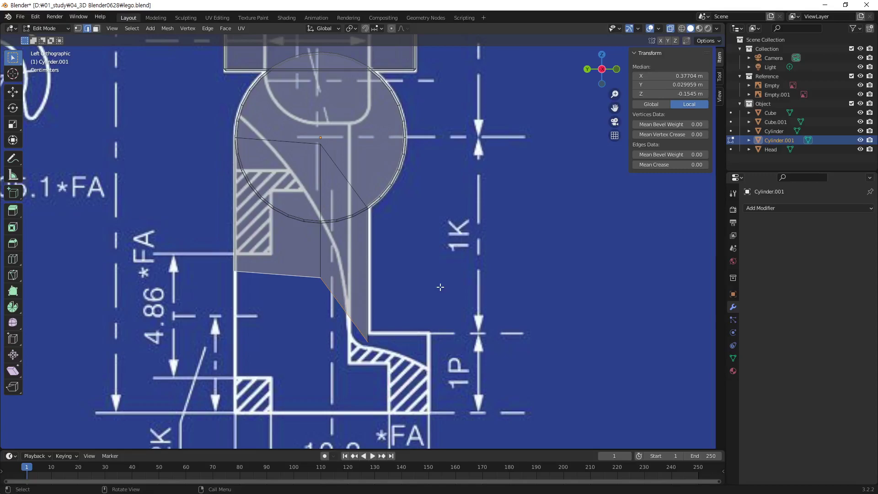
- Flatten the leg's bottom with Scale Z 0, then undo so it slants again and zoom onto the lower corner
key("s")
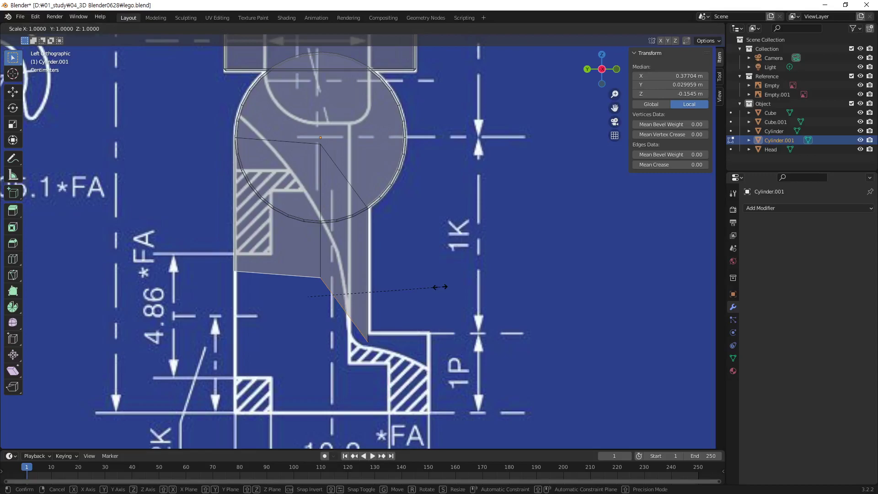
key("z")
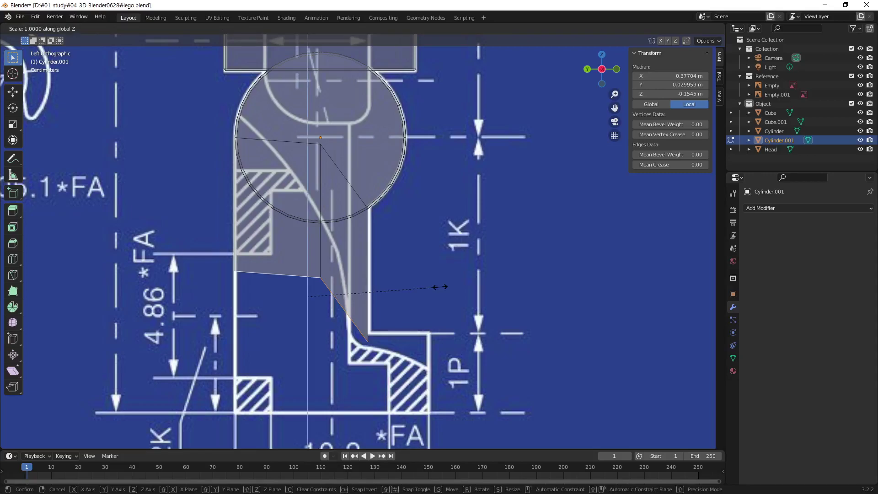
type("0")
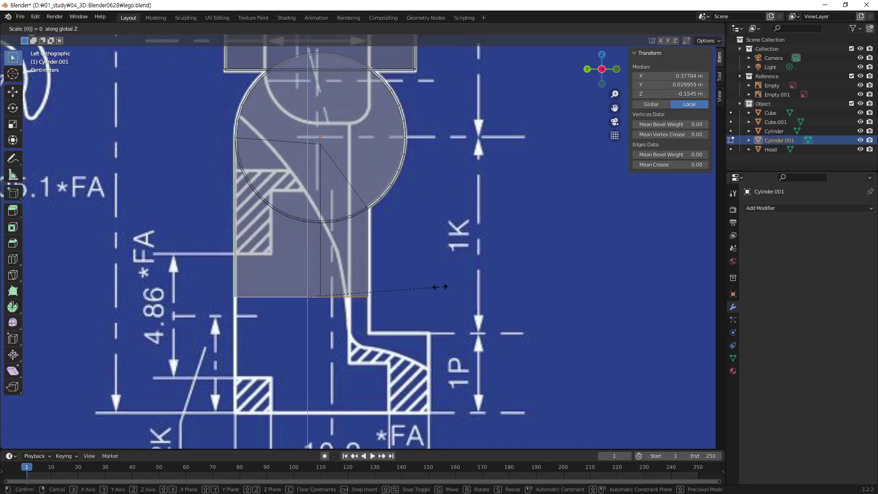
key("Return")
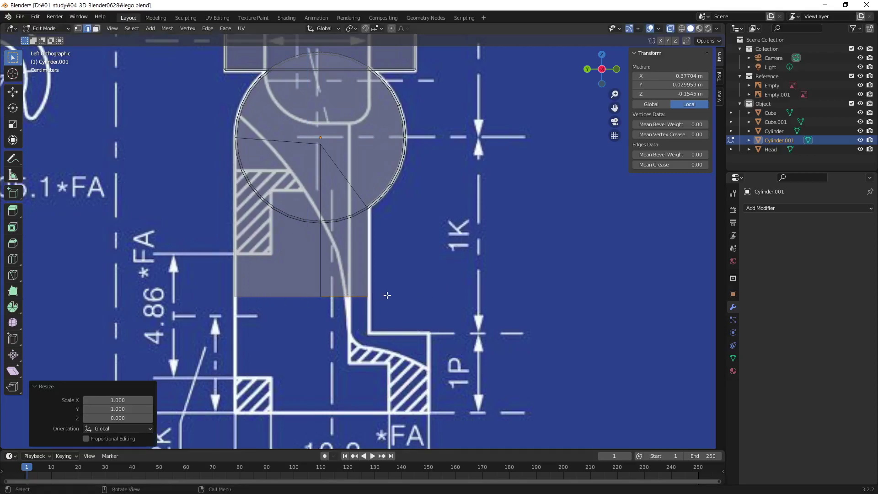
key("ctrl+z")
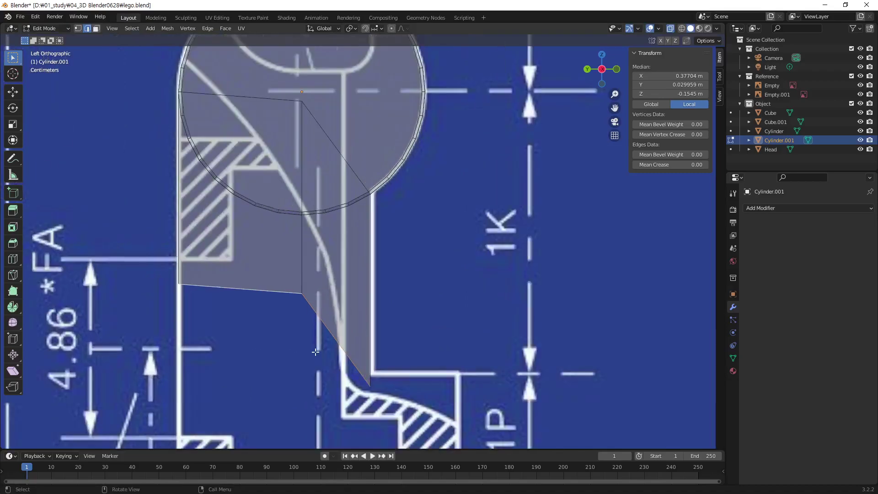
scroll(315, 352, "up", 2)
middle_click_drag(389, 340, 488, 243, "shift")
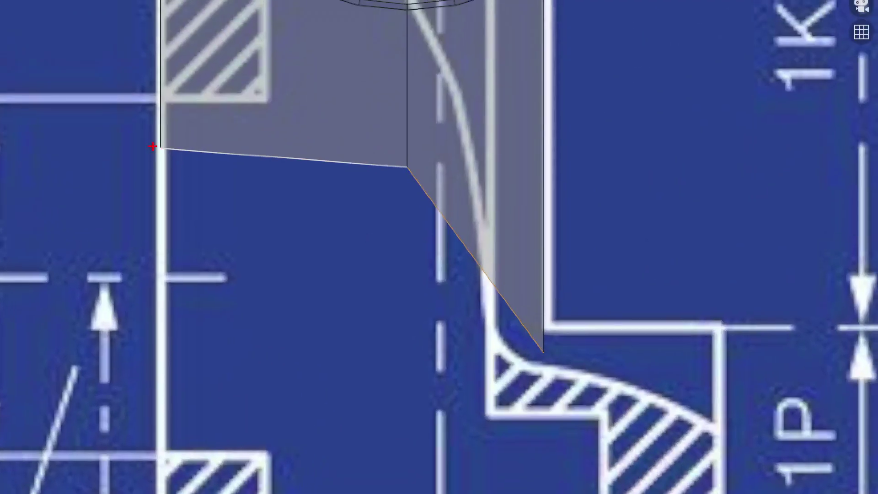
left_click(153, 146)
key("x")
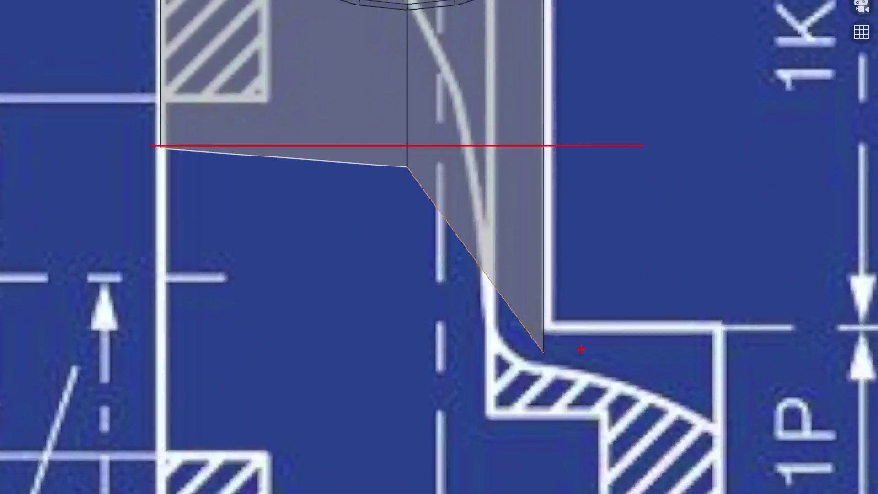
left_click(582, 349)
key("x")
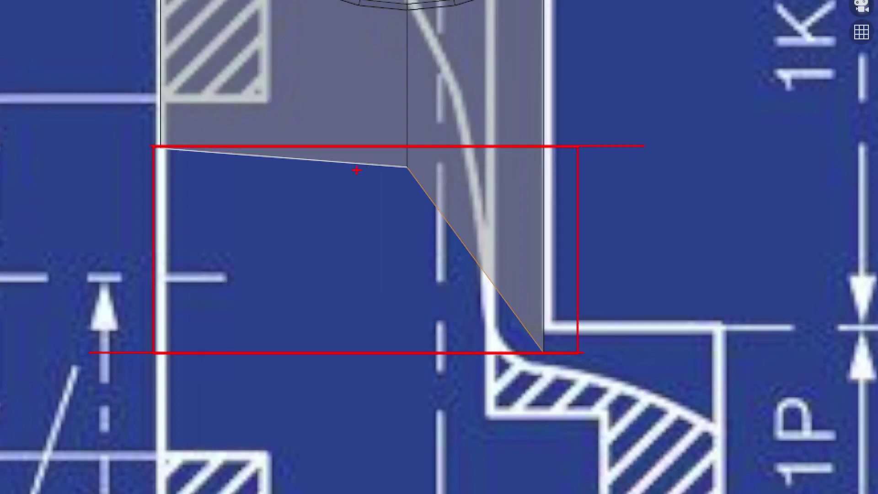
left_click(358, 148)
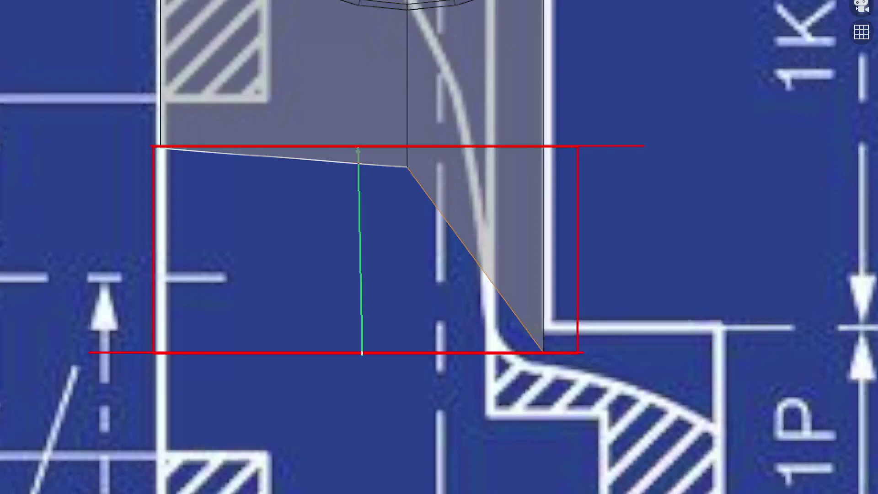
left_click(358, 352)
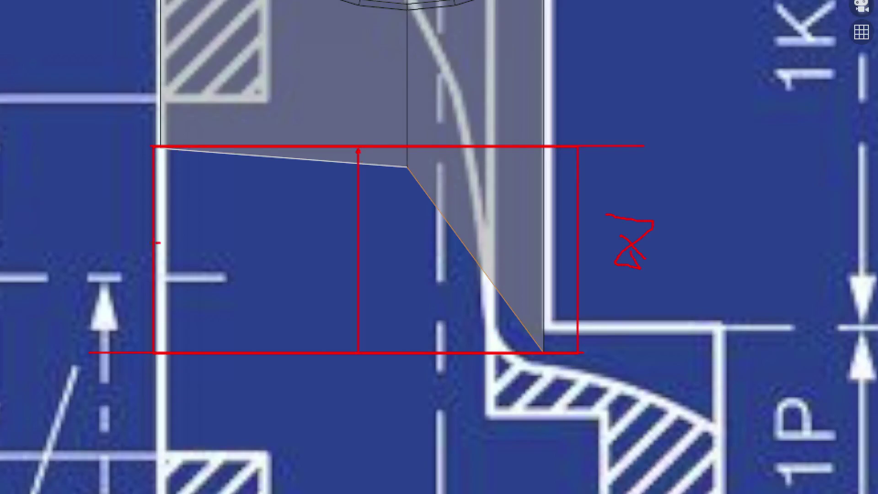
left_click_drag(156, 243, 545, 243)
key("ctrl+z")
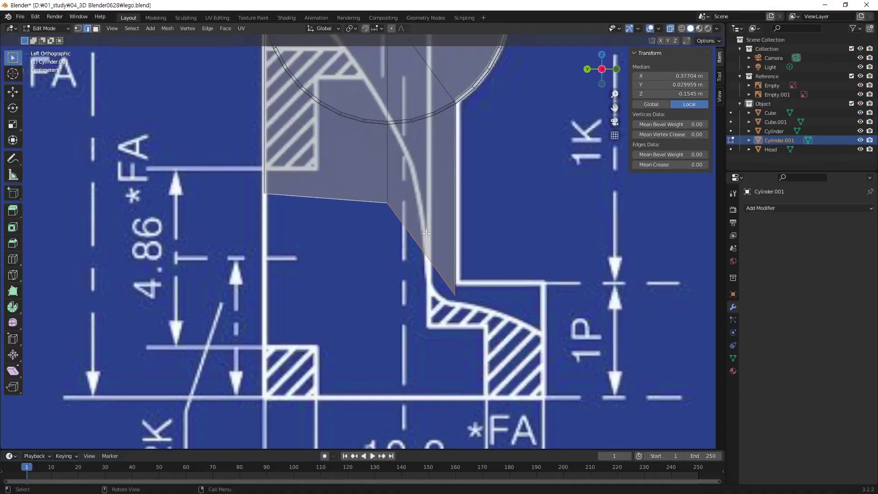
- Flatten the leg's slanted bottom edge level with Scale Z 0
key("s")
key("z")
key("0")
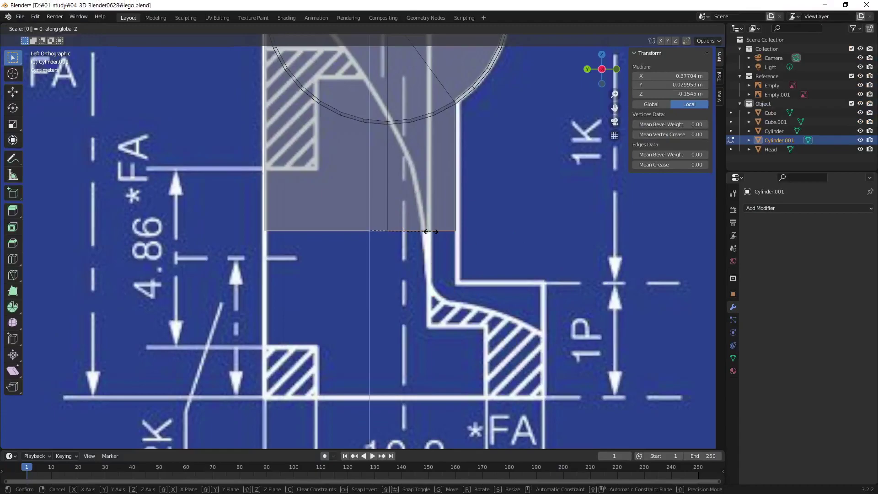
key("Return")
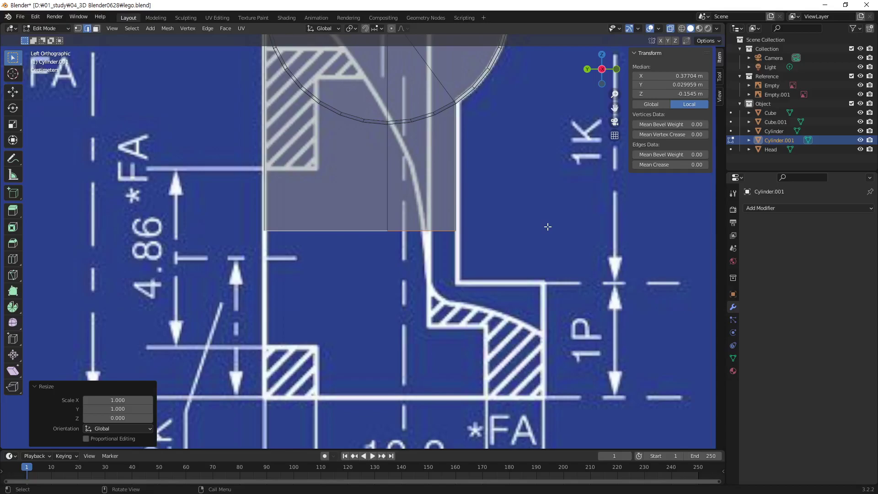
- Lower the flat bottom onto the blueprint's ankle line, then extend it down to the base line
key("g")
key("z")
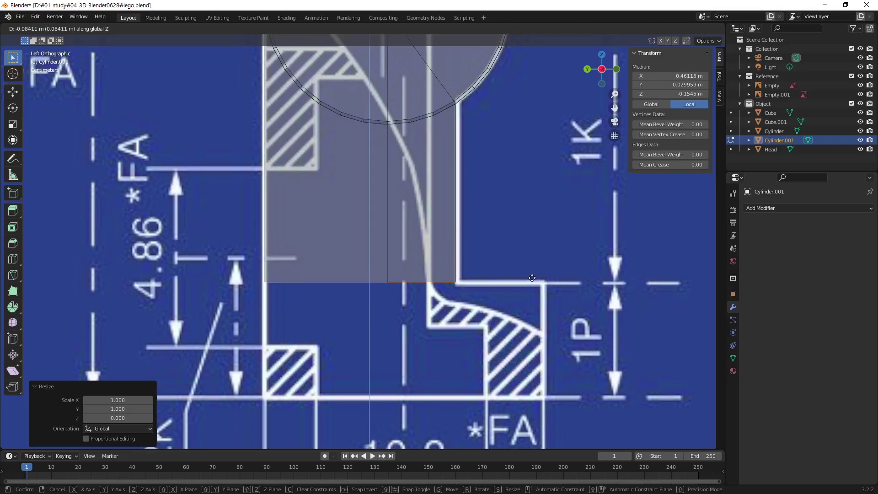
left_click(532, 278)
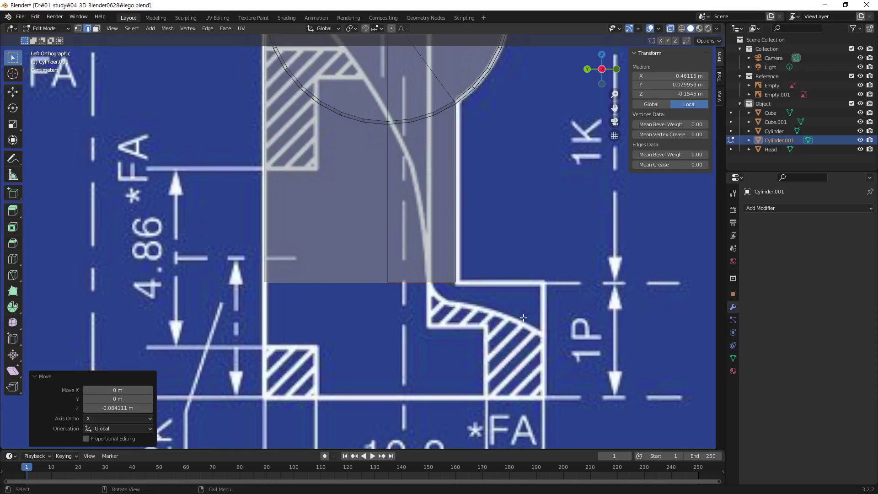
key("g")
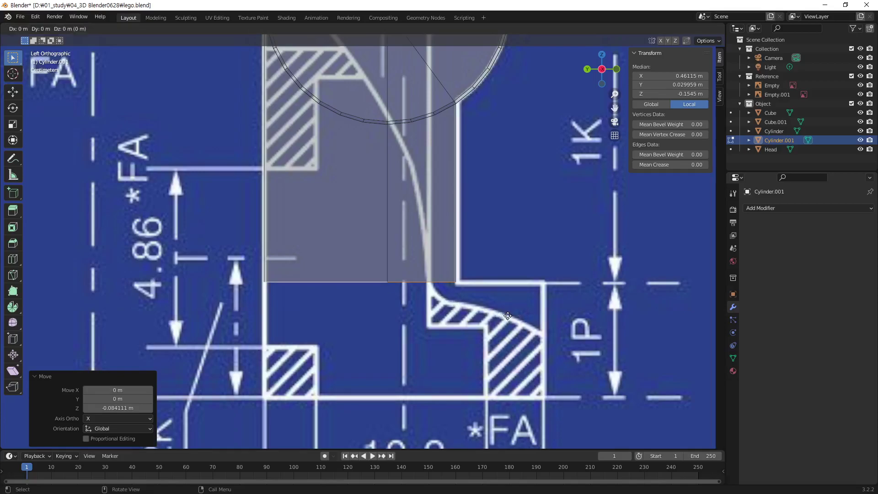
key("z")
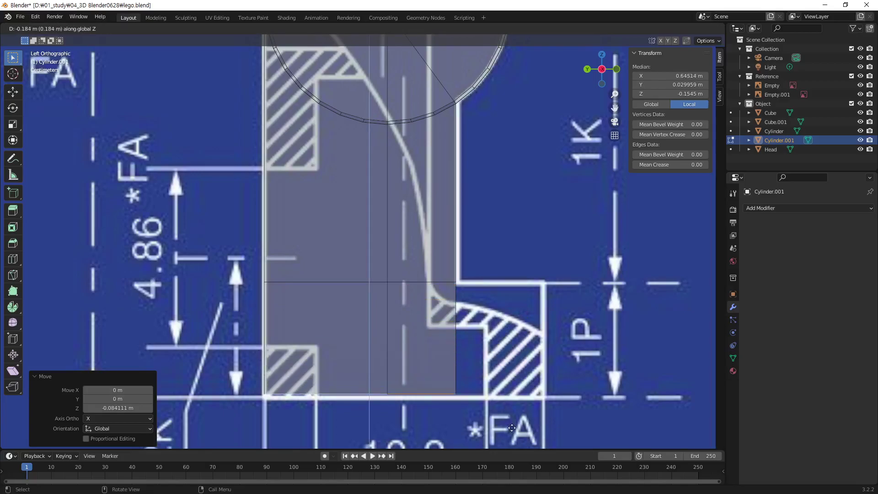
left_click(513, 431)
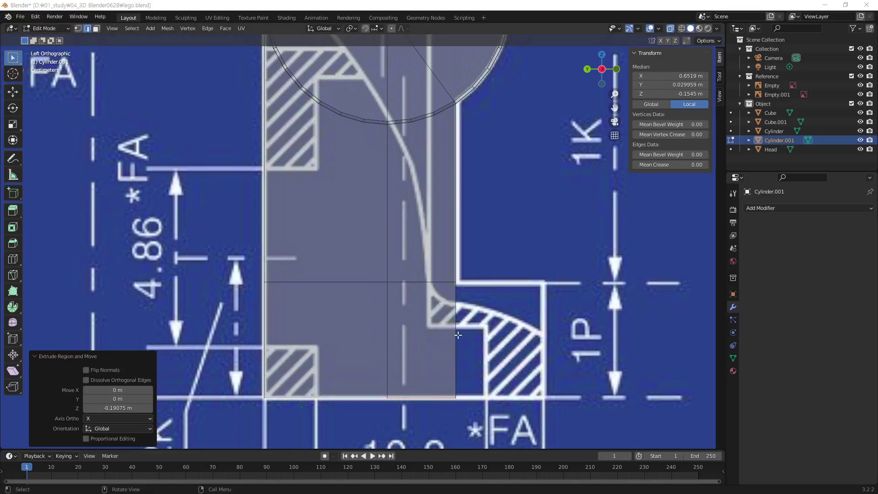
- Extend the lower leg's front edge along Y to the toe line, then view from the front
left_click(457, 336)
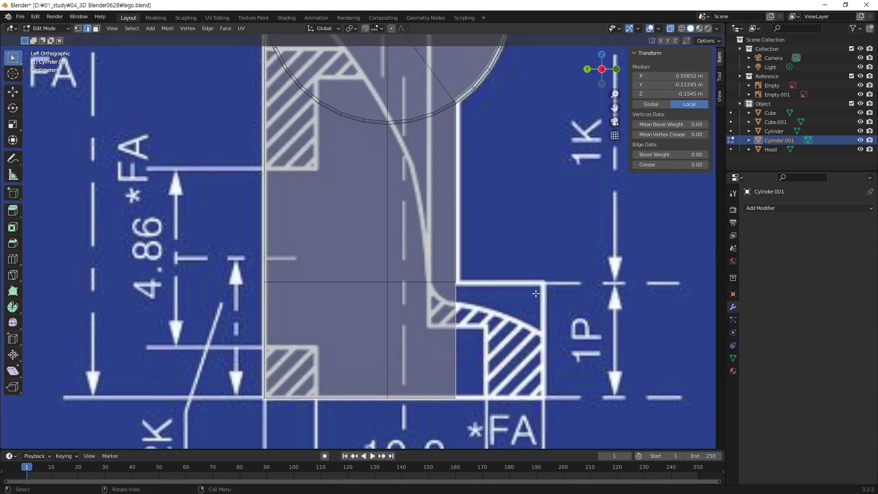
key("g")
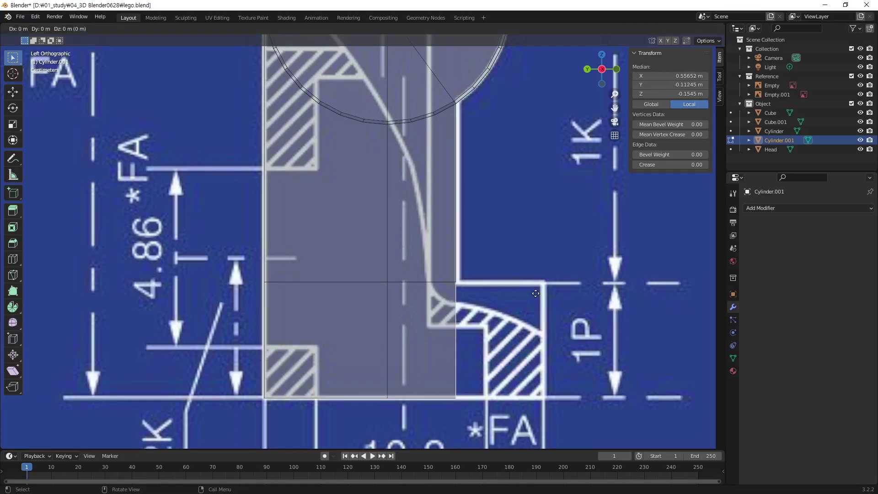
key("y")
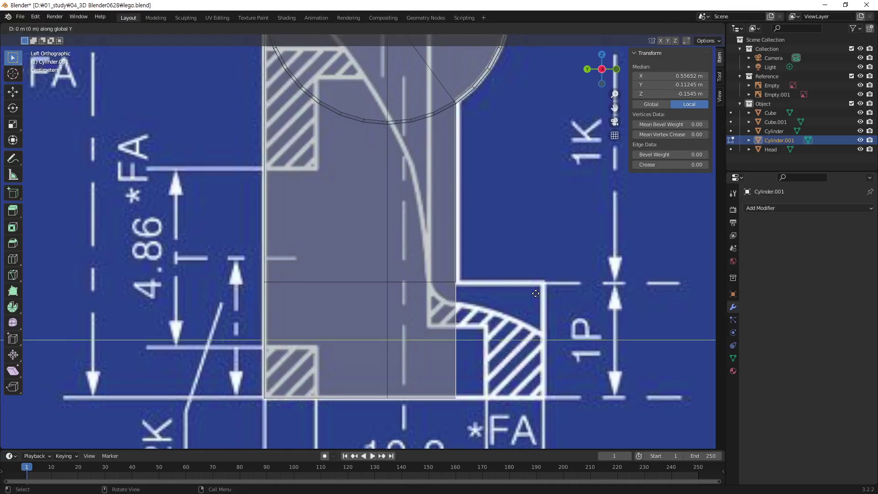
left_click(623, 308)
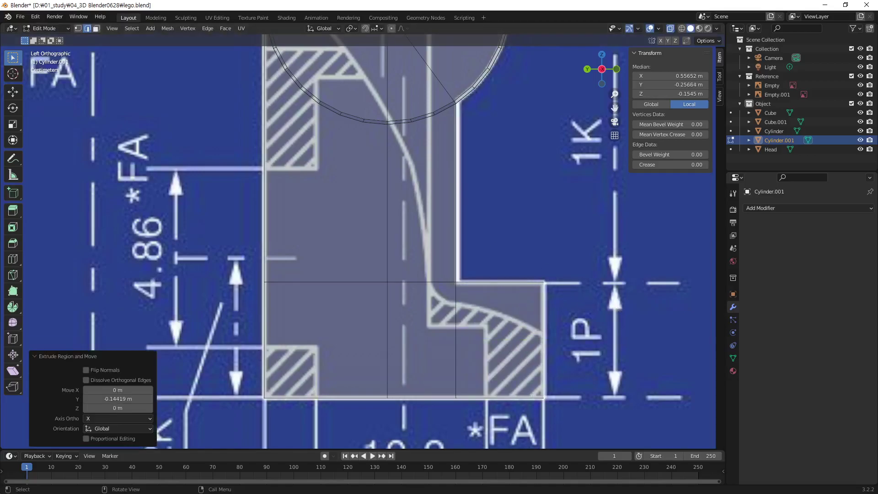
scroll(428, 272, "down", 5)
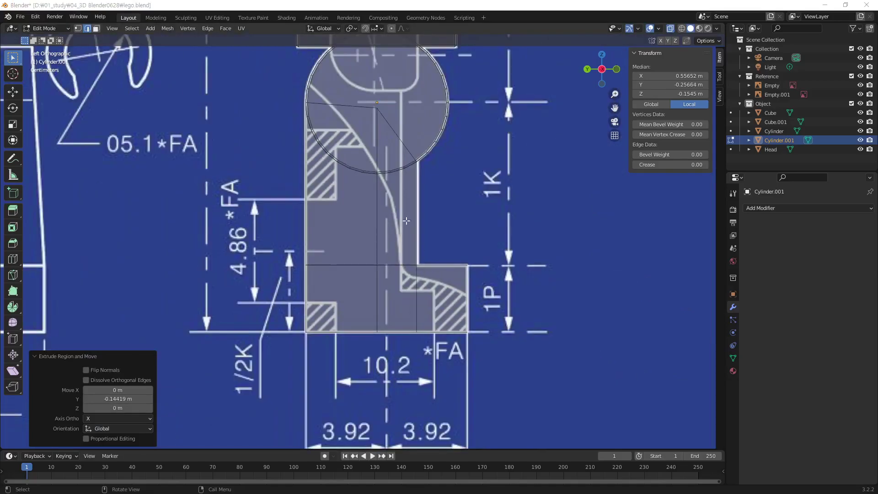
mouse_move(389, 208)
middle_mouse_down()
mouse_move(284, 210)
mouse_move(251, 220)
mouse_move(337, 206)
mouse_move(329, 281)
mouse_move(392, 284)
mouse_move(387, 277)
middle_mouse_up()
key("KP_1")
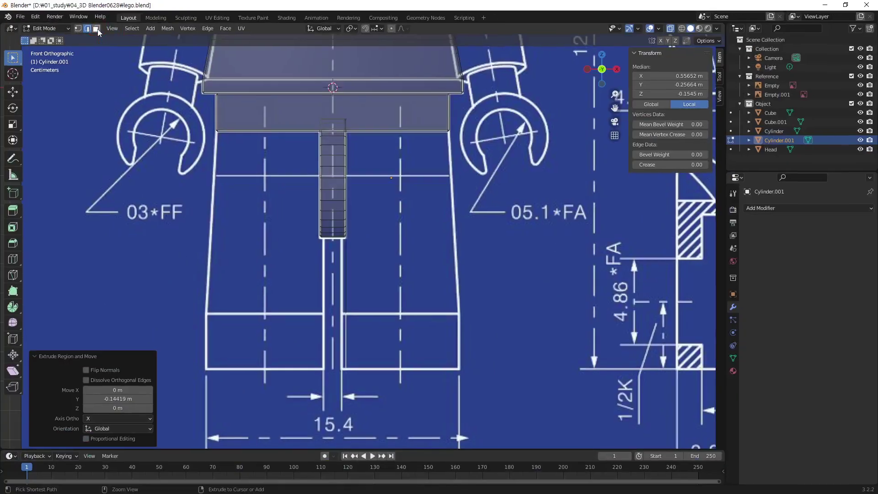
- Select the leg's inner vertical edge chain in edge mode and extrude it toward the outer side
left_click(96, 28)
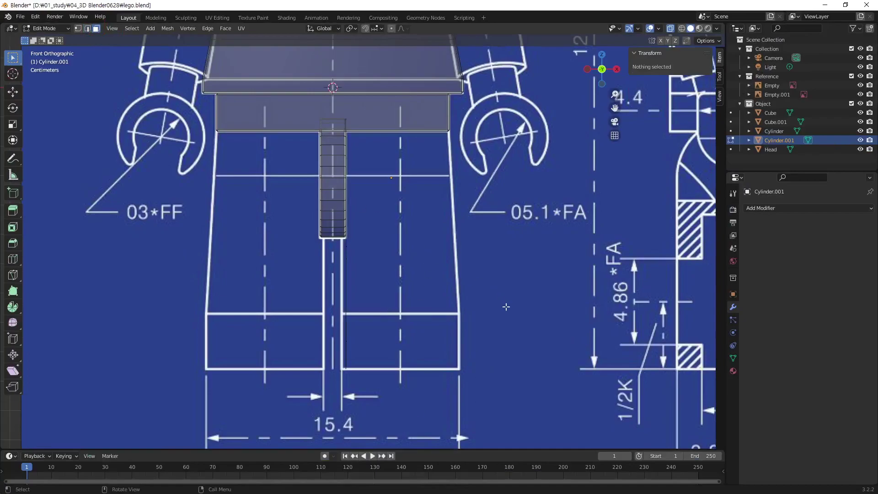
left_click(466, 268)
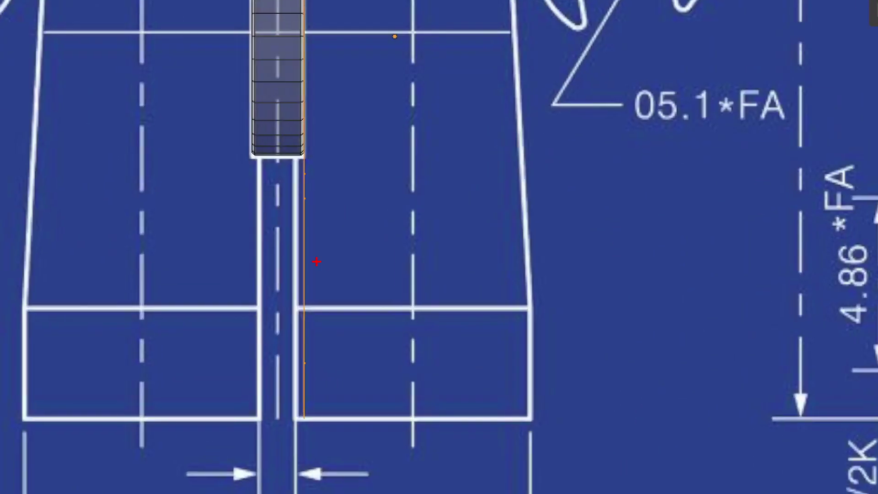
left_click_drag(316, 261, 287, 211)
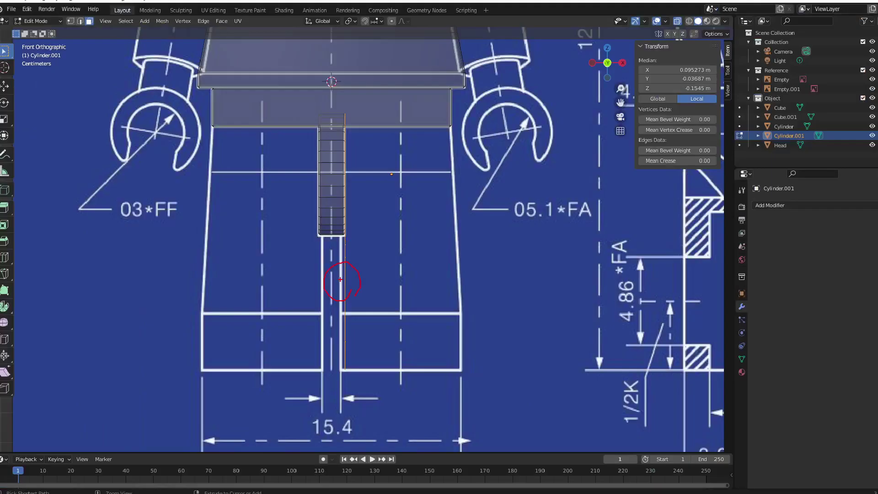
key("2")
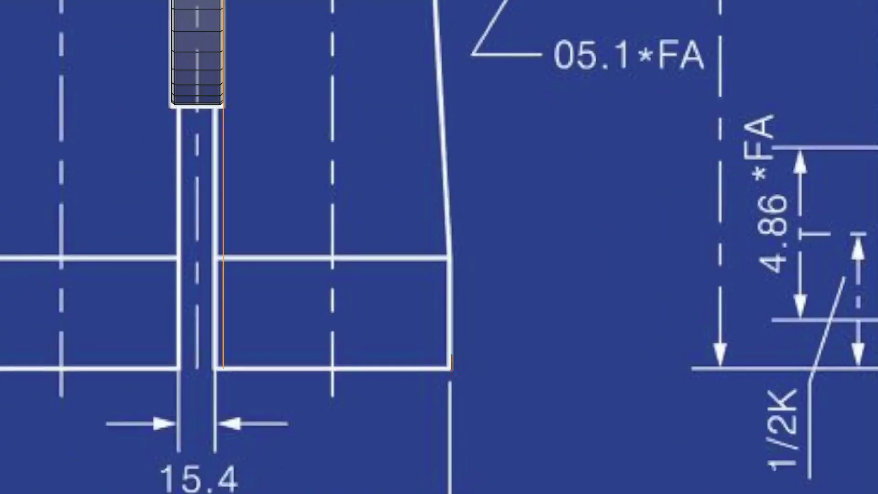
right_click(450, 108, "ctrl")
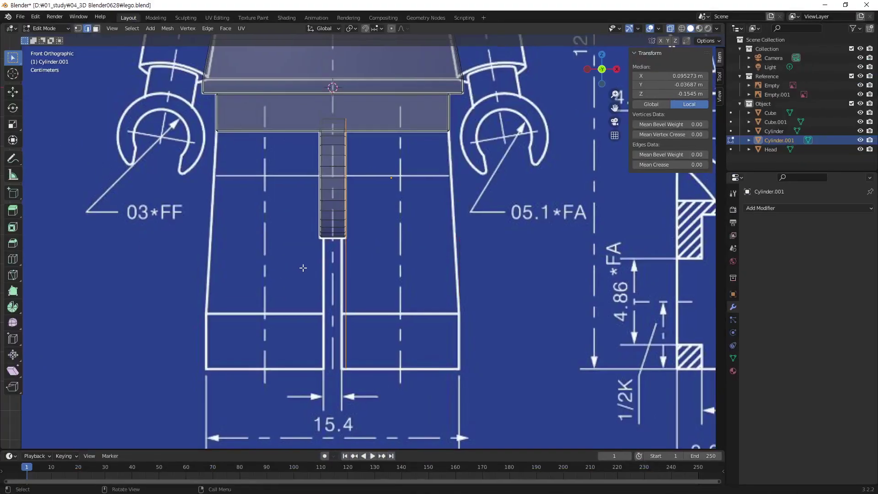
key("e")
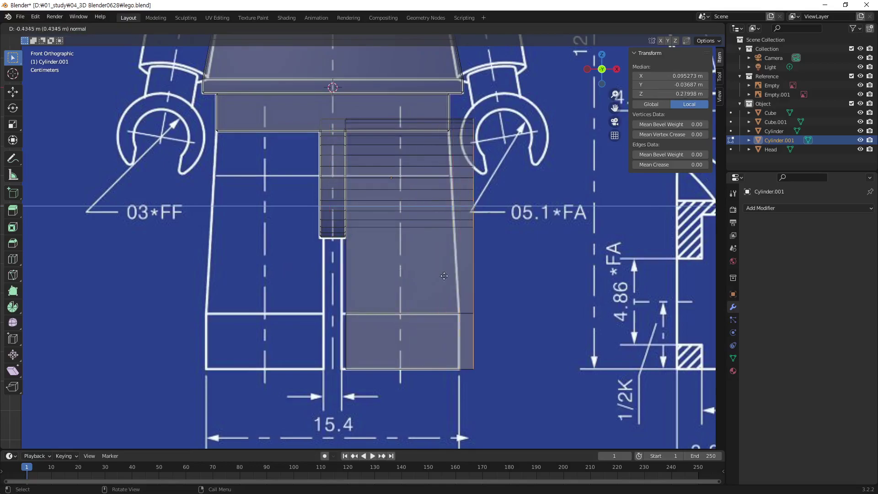
- Confirm the extrusion so the leg widens out to the front blueprint's outer leg line
left_click(416, 270)
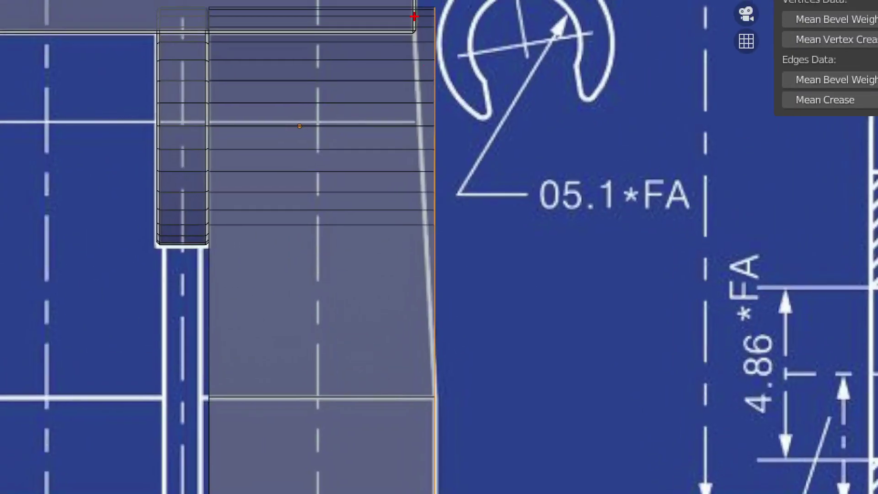
key("ctrl+r")
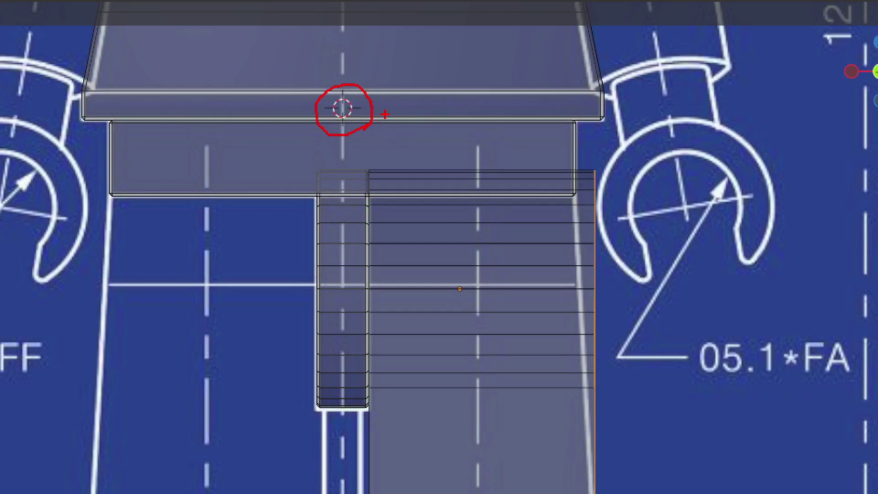
- Show the Transform Pivot Point options in the viewport header
left_click_drag(461, 312, 478, 296)
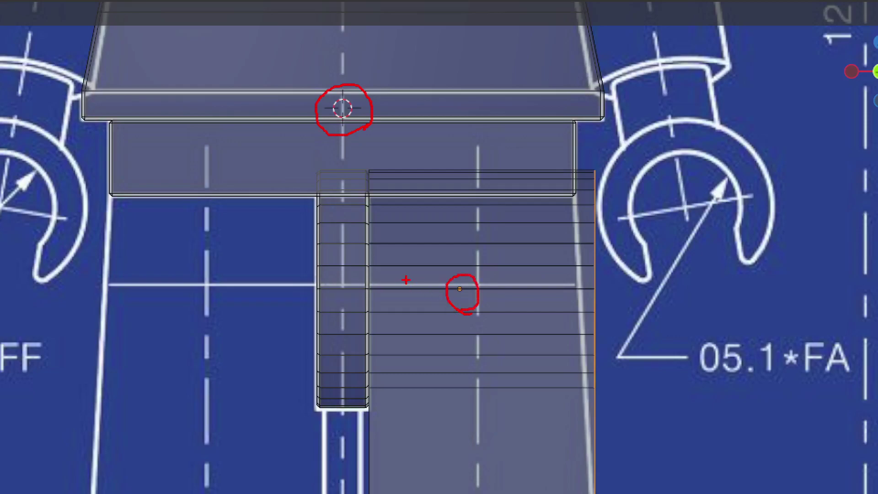
mouse_move(355, 139)
left_mouse_down()
mouse_move(315, 90)
mouse_move(374, 94)
left_mouse_up()
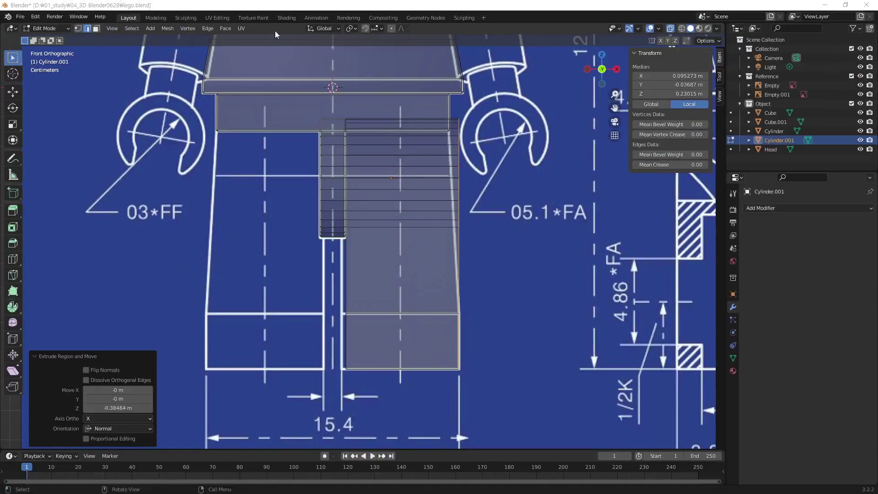
left_click(351, 29)
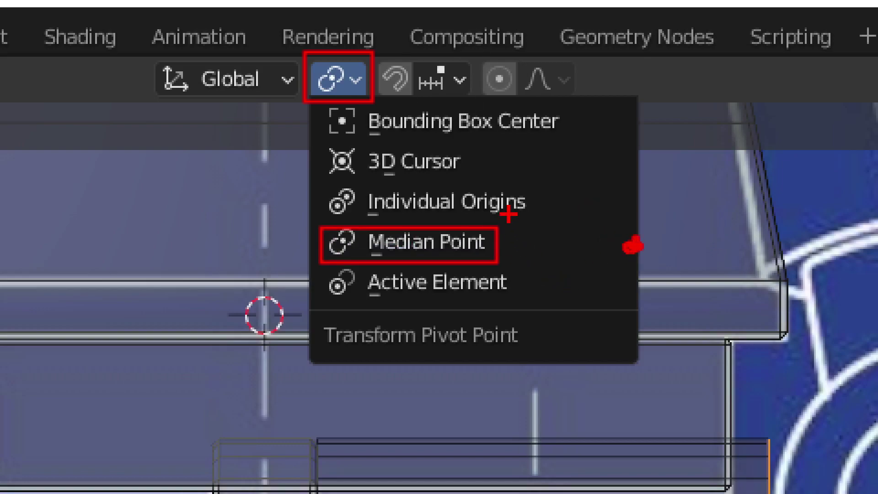
- Drag and click around the viewport near the widened leg block while the pivot options stay listed
left_click_drag(509, 212, 519, 223)
mouse_move(746, 185)
left_mouse_down()
mouse_move(776, 300)
mouse_move(735, 235)
left_mouse_up()
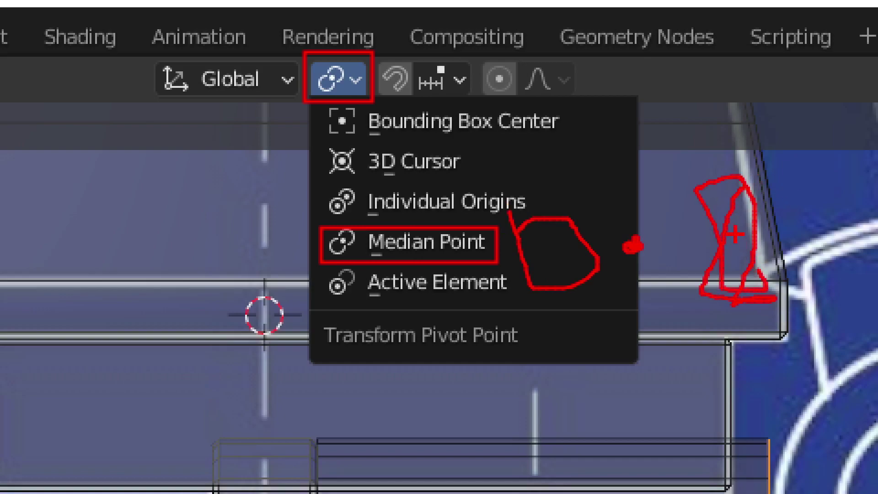
mouse_move(640, 235)
left_mouse_down()
mouse_move(649, 250)
mouse_move(652, 234)
left_mouse_up()
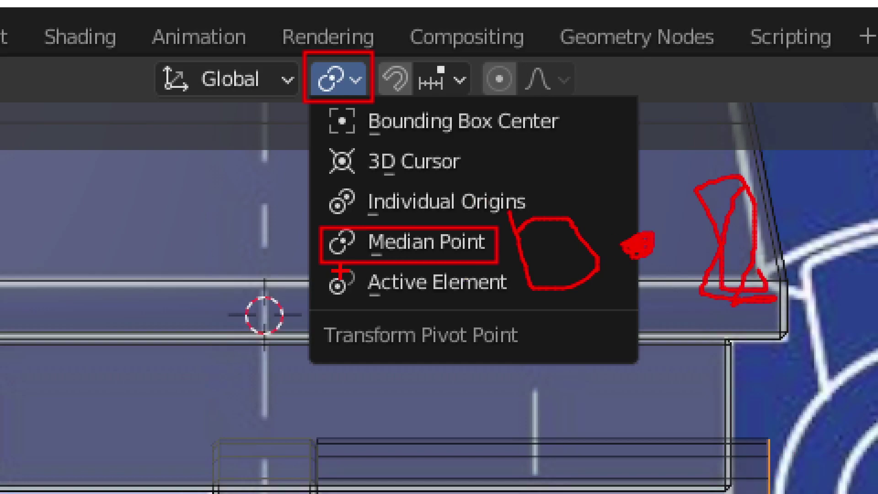
left_click_drag(324, 135, 471, 187)
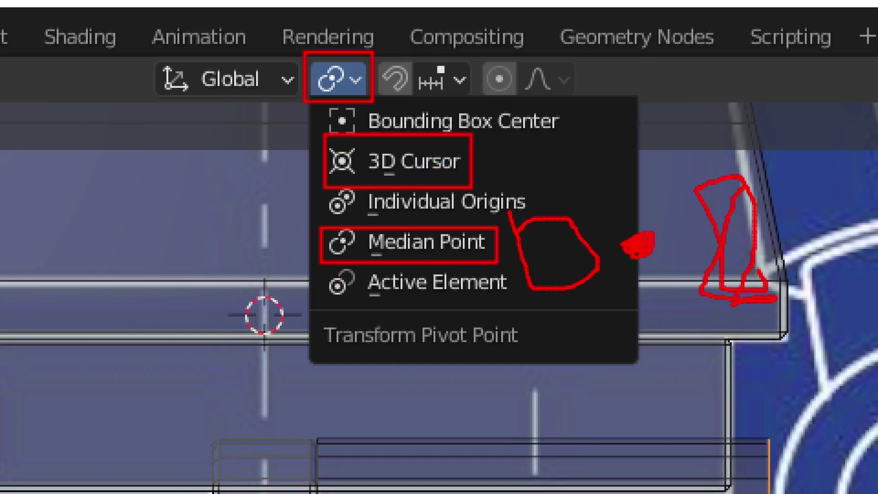
left_click_drag(299, 351, 313, 341)
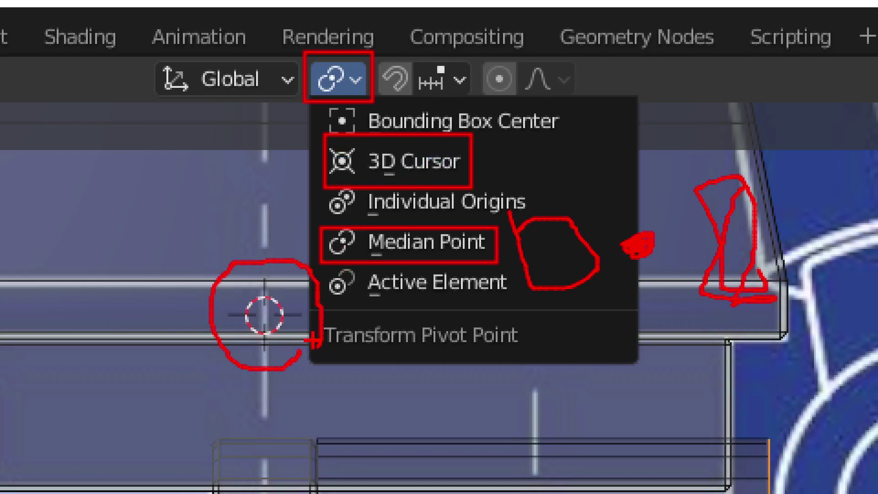
left_click_drag(526, 194, 677, 128)
mouse_move(72, 138)
left_mouse_down()
mouse_move(104, 276)
mouse_move(85, 135)
left_mouse_up()
mouse_move(313, 132)
left_mouse_down()
mouse_move(322, 246)
mouse_move(273, 133)
left_mouse_up()
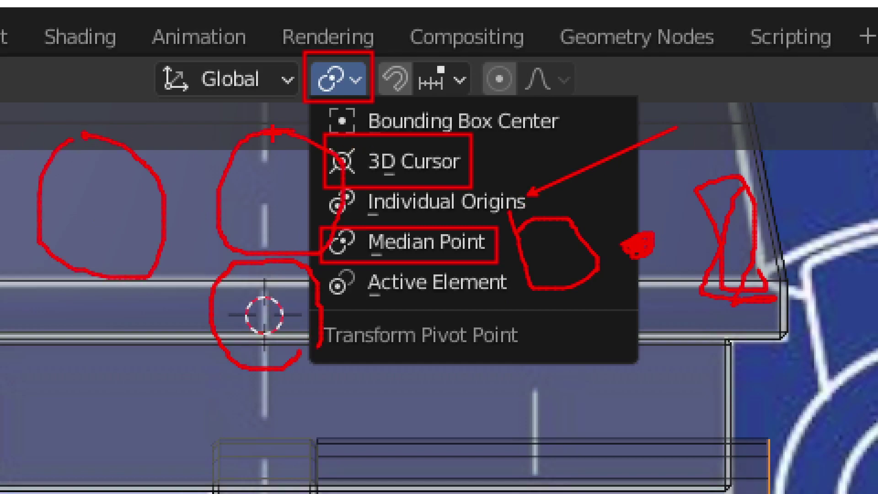
left_click(101, 202)
left_click(266, 178)
left_click_drag(110, 220, 121, 195)
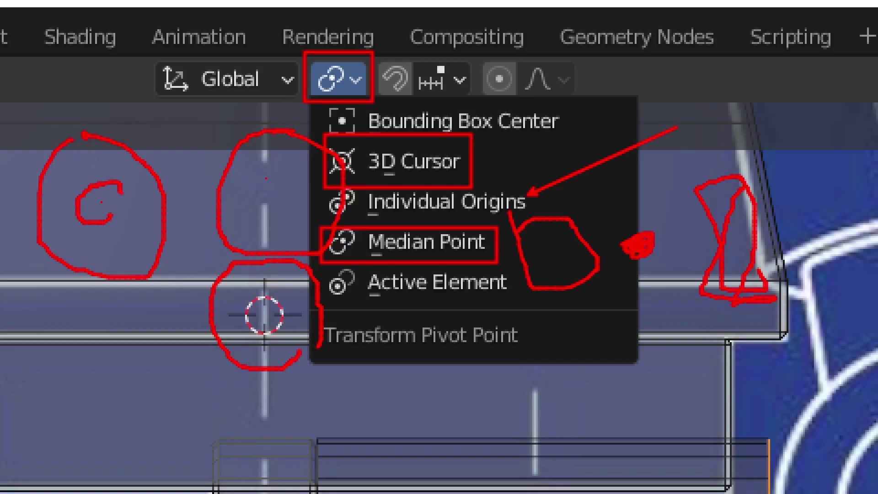
left_click_drag(278, 197, 255, 150)
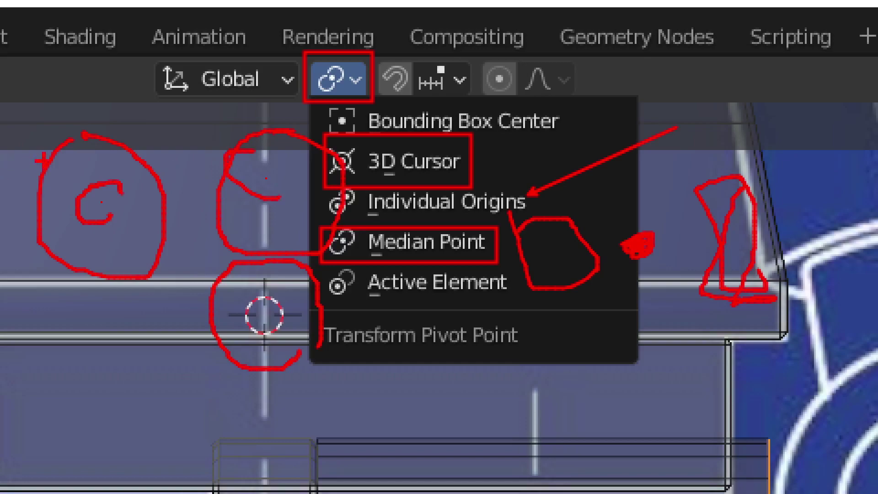
left_click_drag(82, 130, 95, 185)
left_click_drag(316, 123, 286, 176)
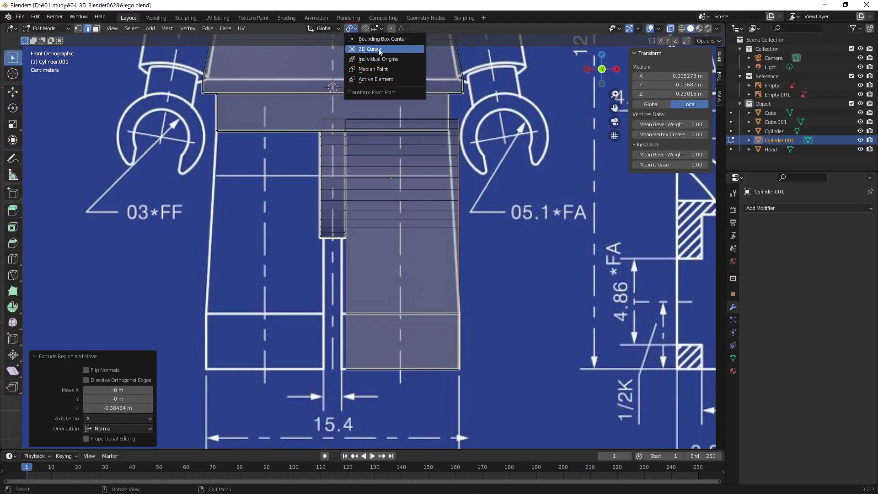
- Set the pivot point to 3D Cursor and enable snapping to Vertex, then begin a move
left_click(379, 51)
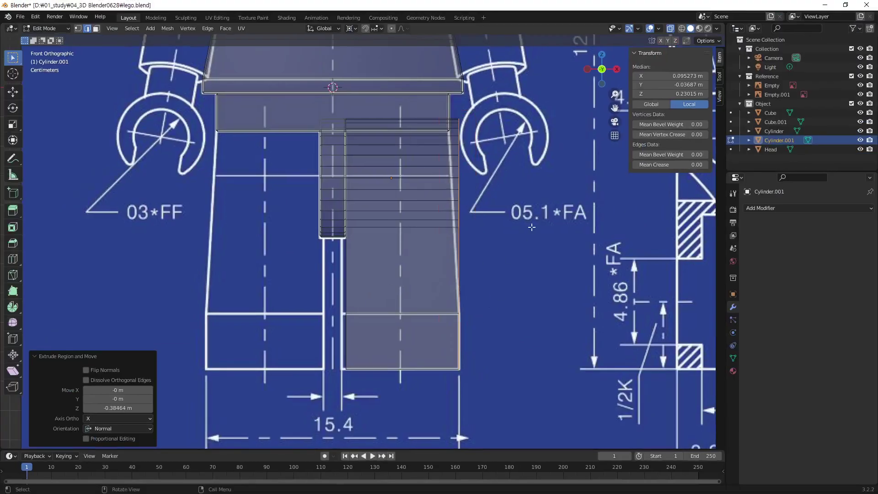
left_click(365, 28)
left_click(379, 29)
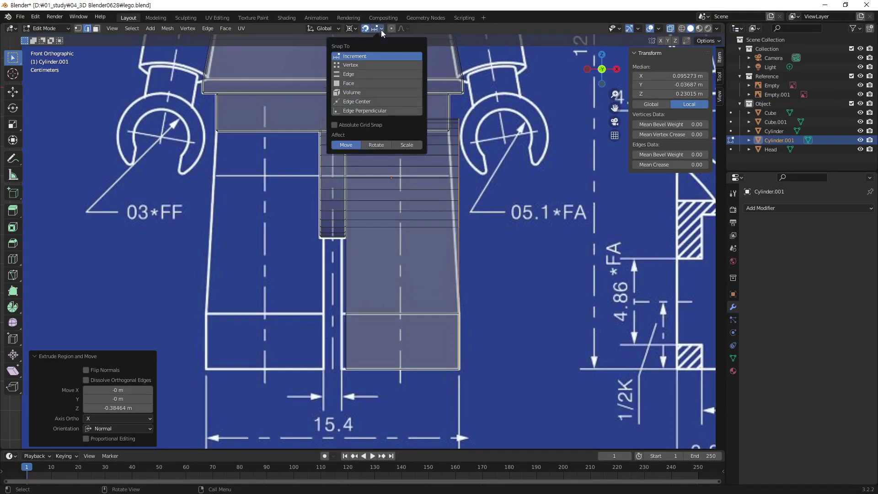
left_click(378, 65)
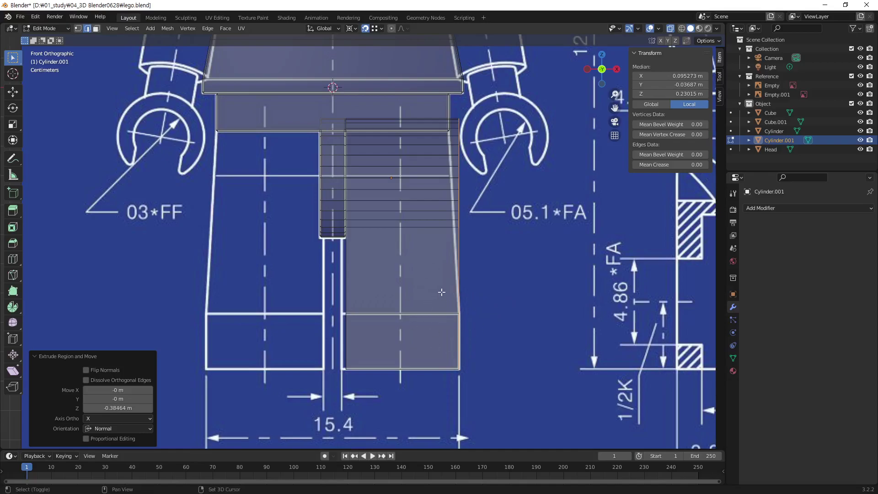
key("g")
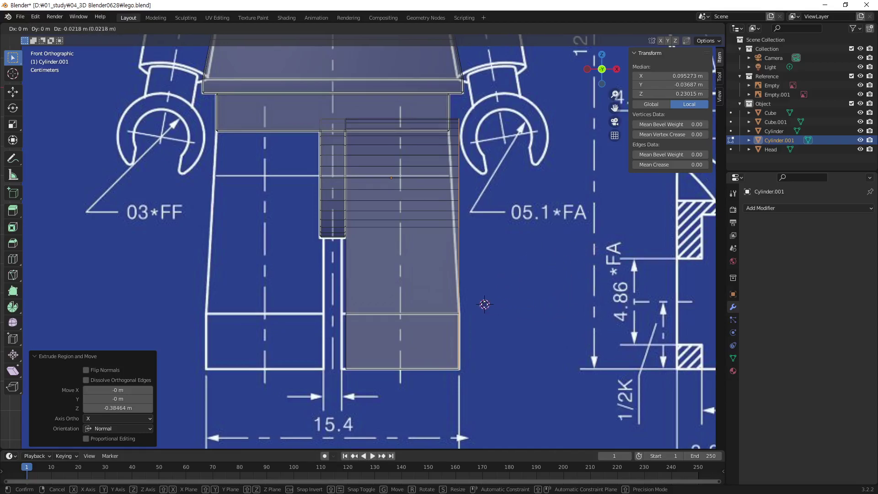
- Snap the 3D cursor onto the leg's outer knee vertex
key("ctrl")
left_click(462, 312)
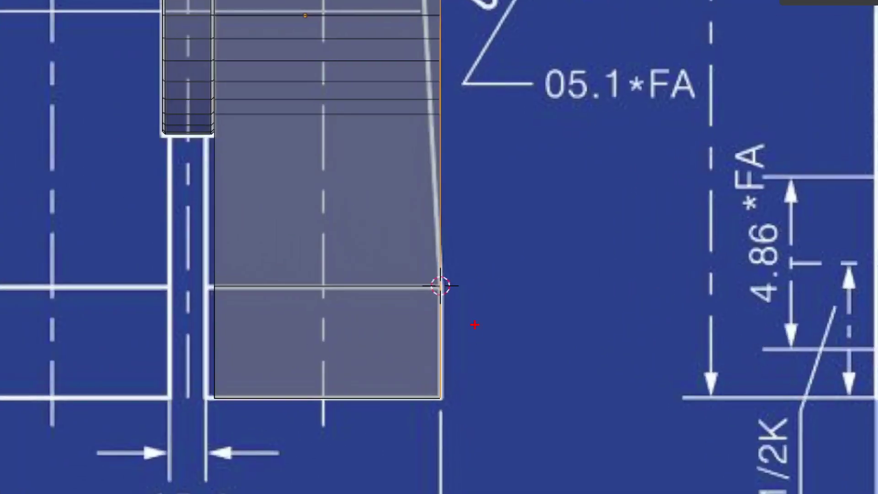
left_click_drag(475, 324, 436, 247)
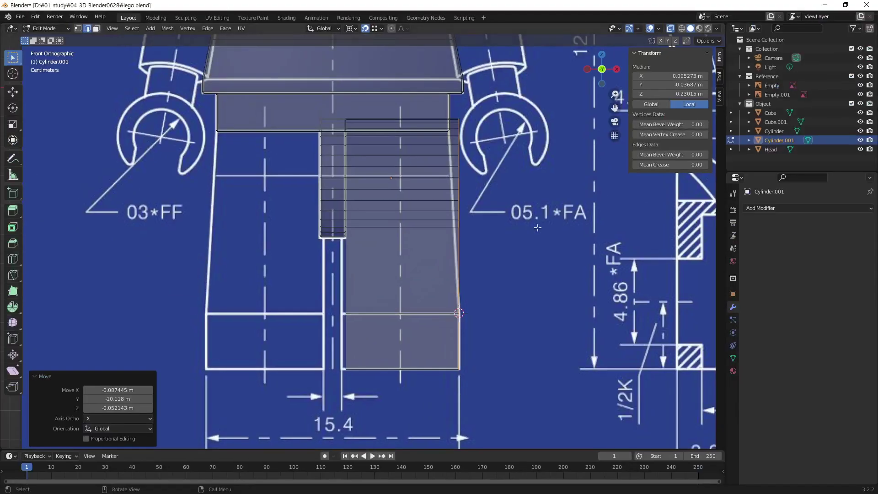
- In vertex mode, box-select the outer-edge vertices above the knee
key("1")
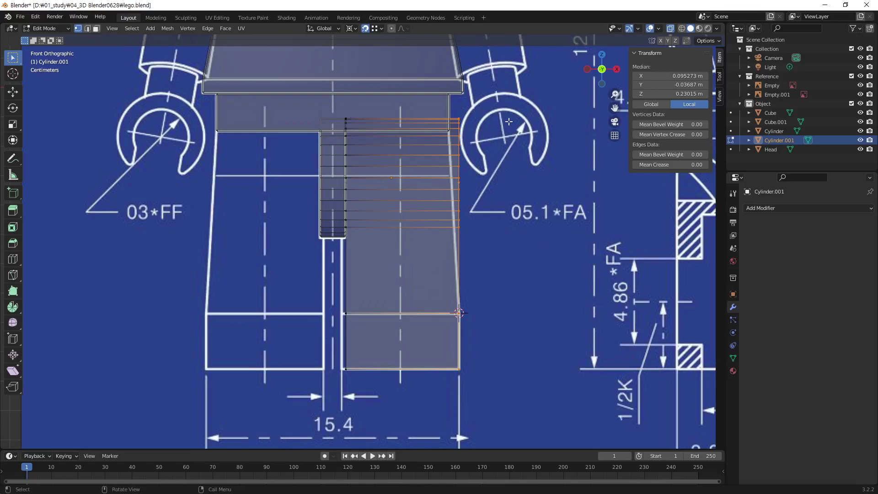
key("g")
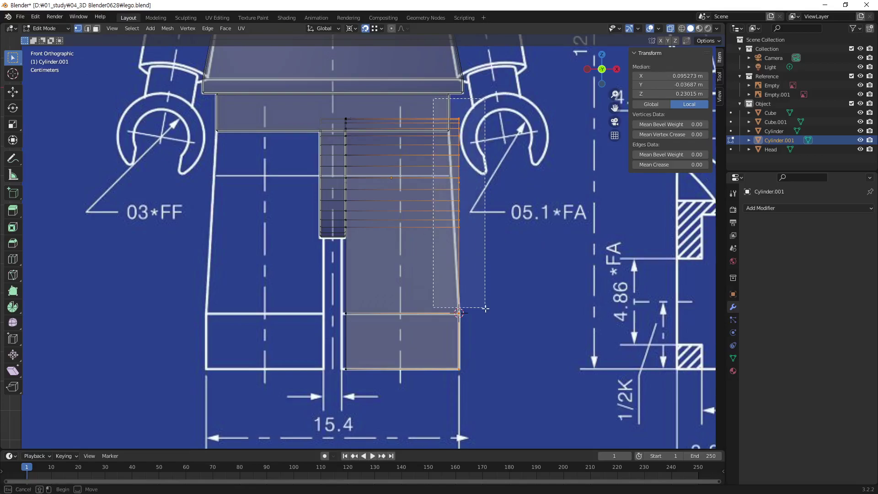
left_click(459, 314)
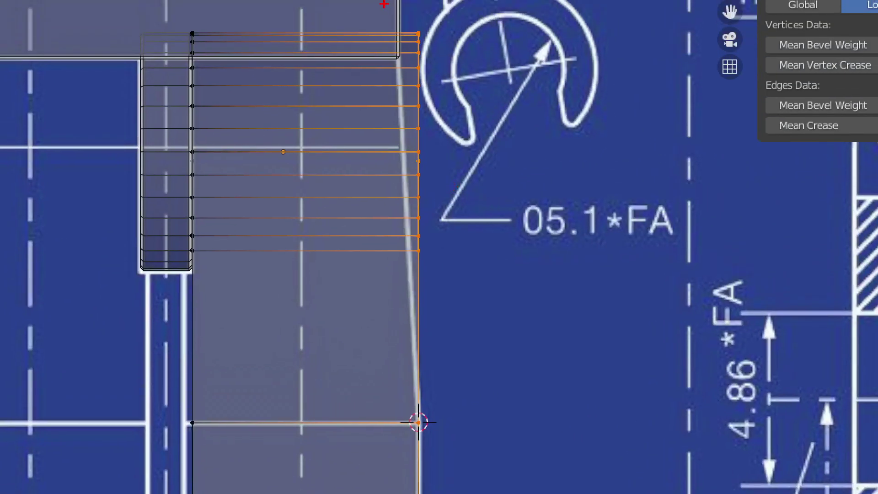
left_click_drag(384, 4, 489, 447)
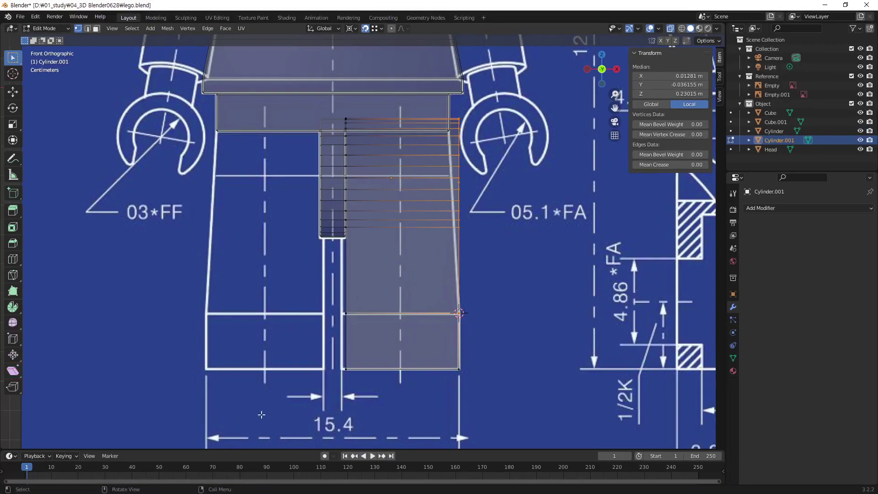
- Shear the outer leg edge inward around the 3D cursor (−0.054), then restore Median Point pivot
left_click(13, 371)
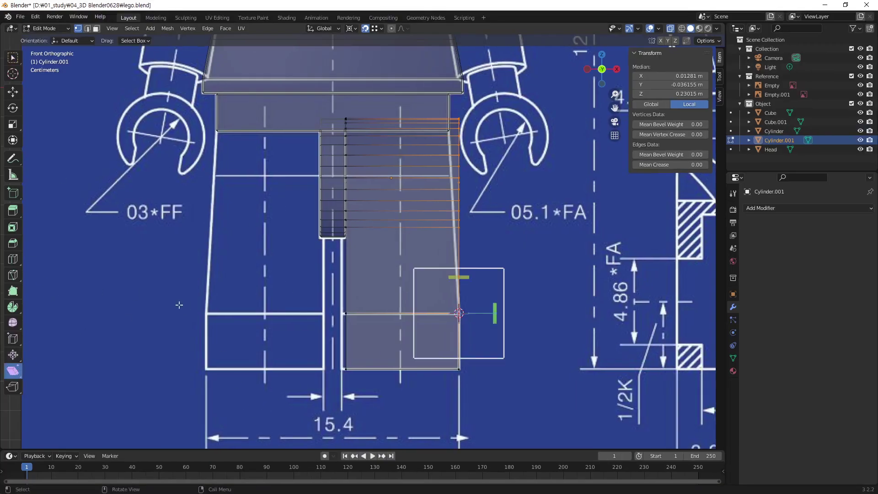
left_click(352, 28)
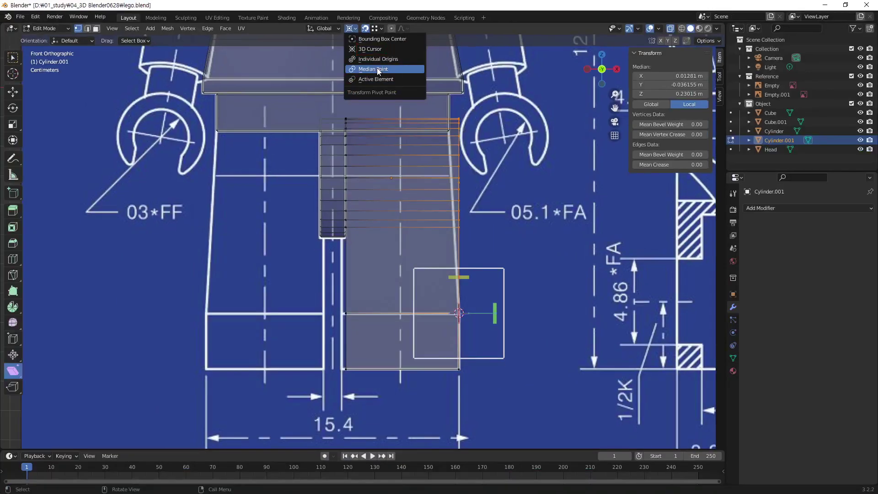
left_click(377, 70)
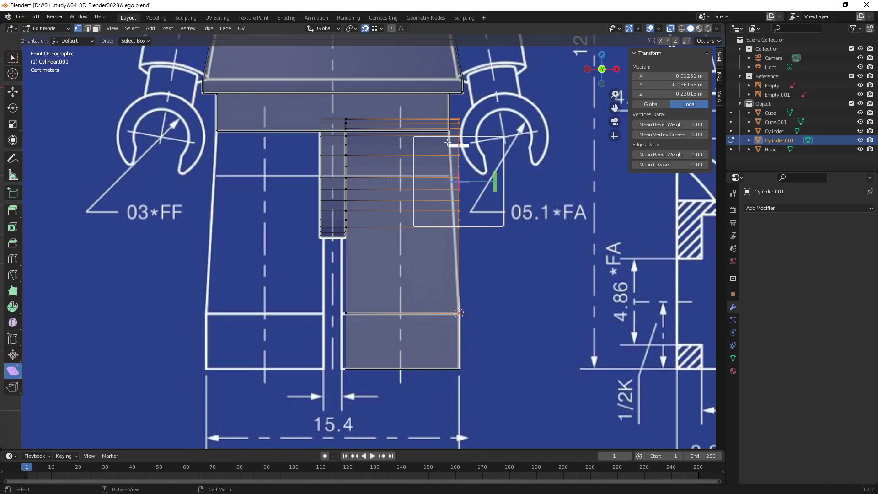
left_click(353, 29)
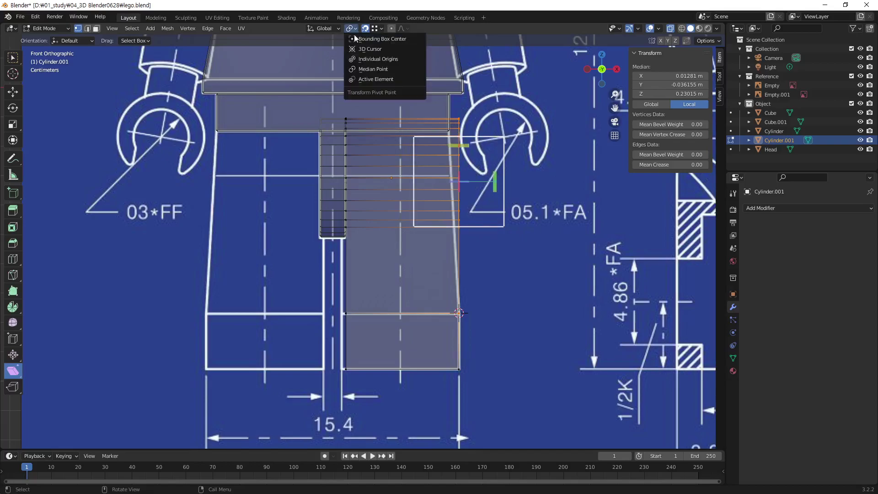
left_click(358, 46)
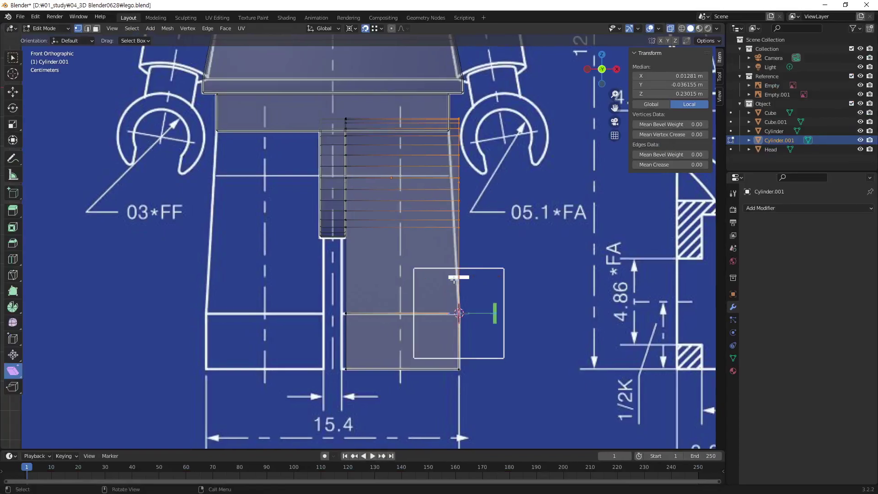
left_click_drag(457, 278, 432, 281)
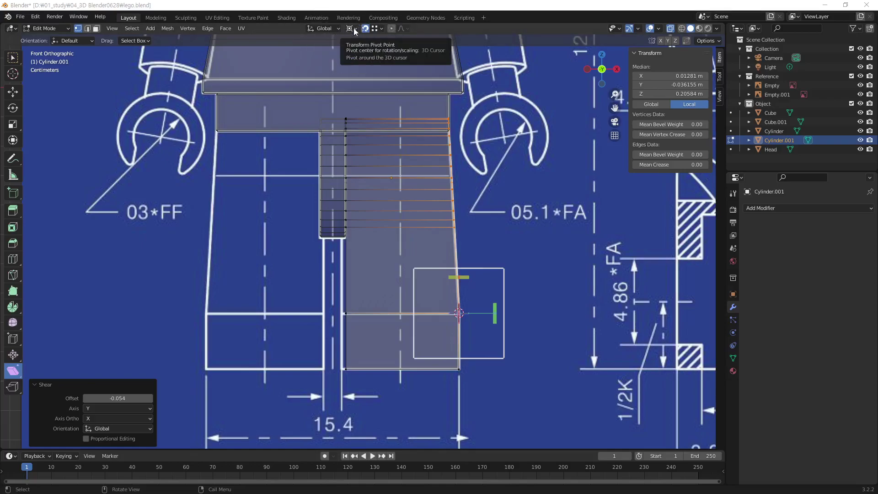
left_click(353, 29)
left_click(369, 69)
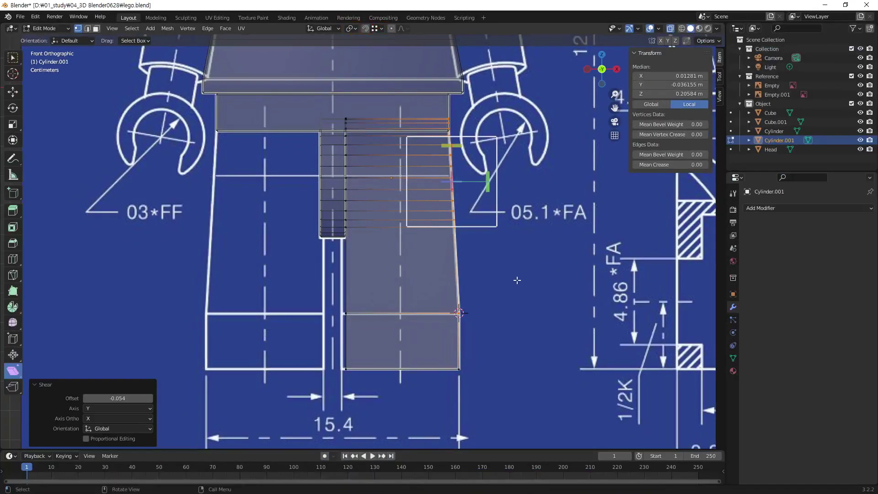
- Switch from Shear back to Select Box, deselect the leg mesh, and orbit into perspective
left_click(12, 58)
left_click(520, 218)
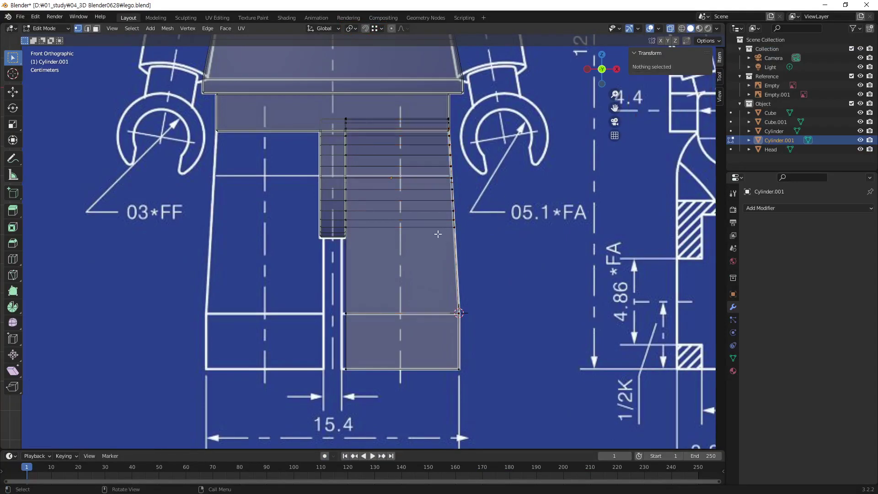
mouse_move(438, 234)
middle_mouse_down()
mouse_move(290, 225)
mouse_move(372, 226)
mouse_move(383, 281)
mouse_move(476, 266)
mouse_move(383, 281)
mouse_move(384, 258)
mouse_move(338, 263)
mouse_move(359, 280)
middle_mouse_up()
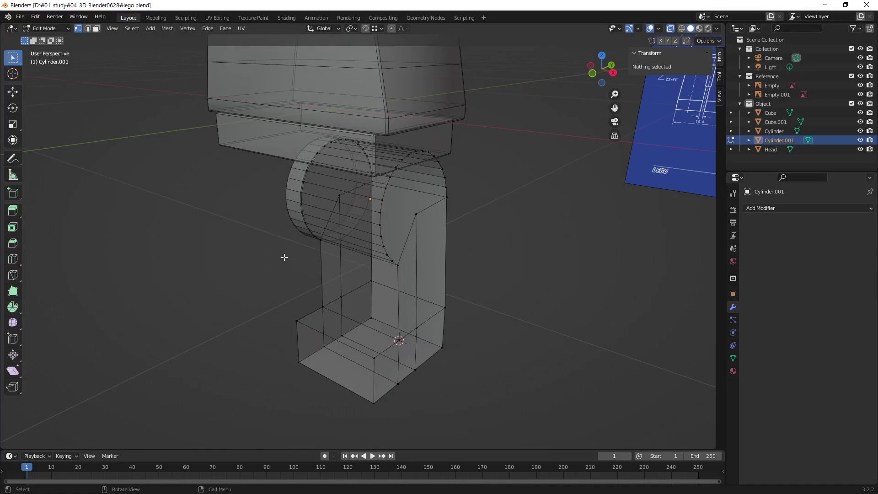
- Return to Object Mode and confirm the leg object's scale is 1 on all axes
key("Tab")
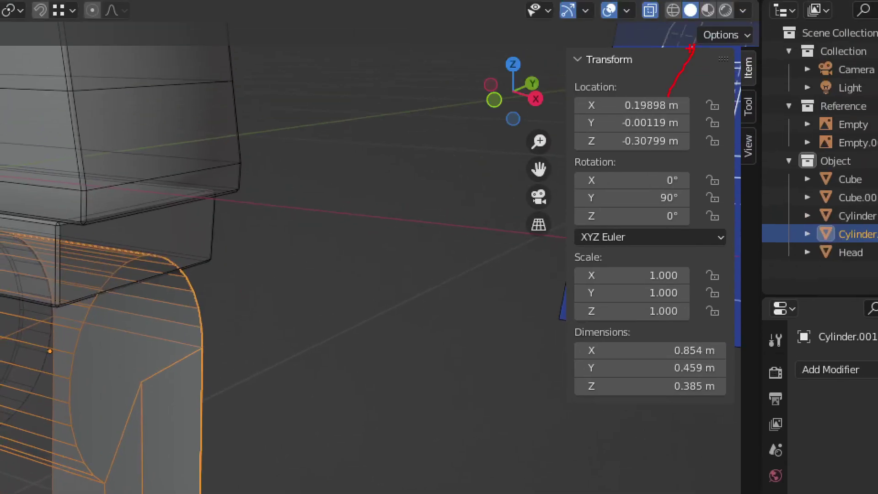
left_click_drag(757, 76, 758, 90)
left_click_drag(562, 252, 703, 333)
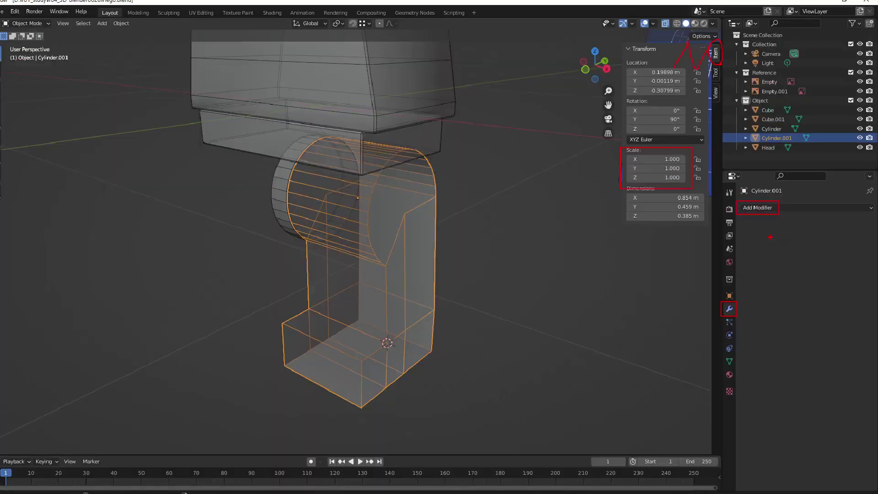
- Add a Bevel modifier to the leg with Amount set to 0.005 m
left_click(781, 208)
left_click(711, 243)
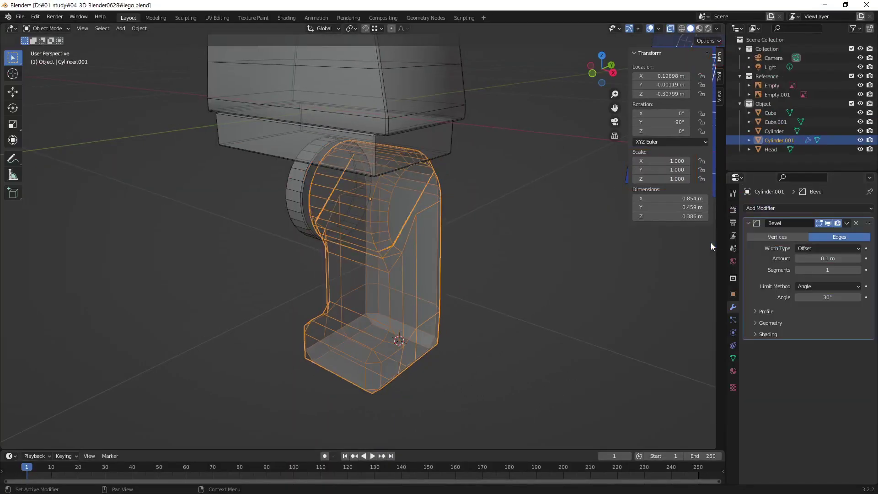
double_click(844, 258)
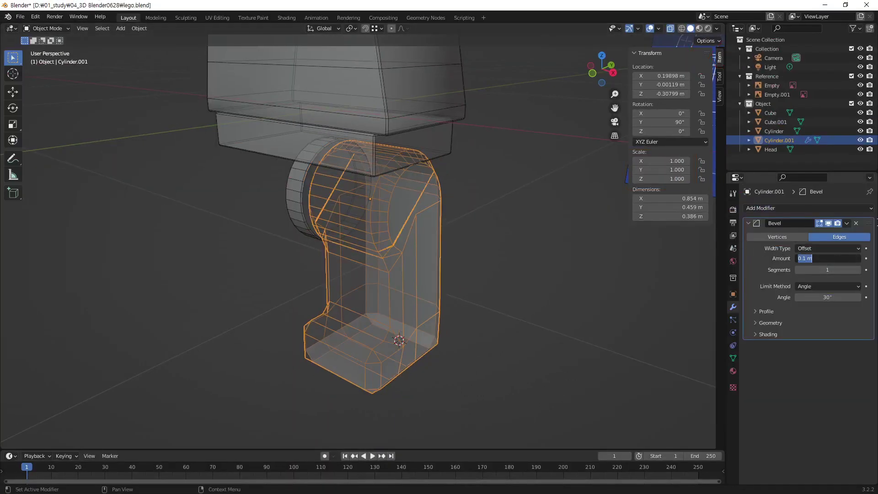
key("BackSpace")
type("5")
key("Return")
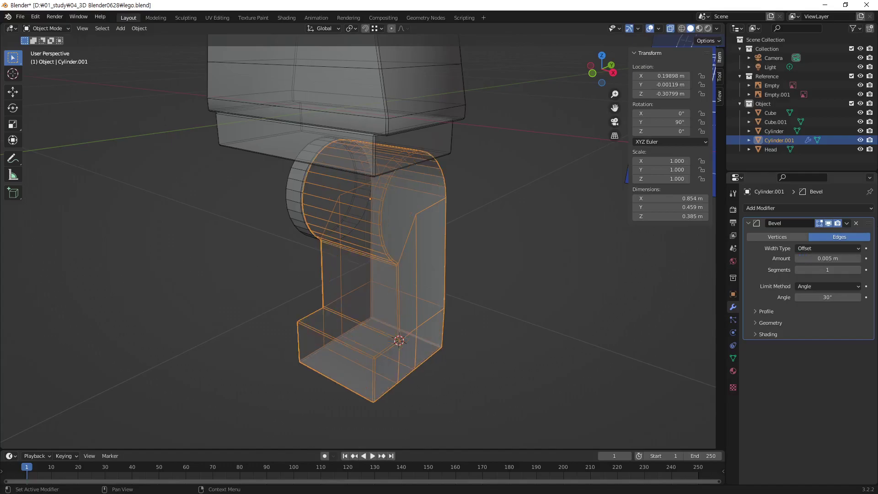
left_click(503, 335)
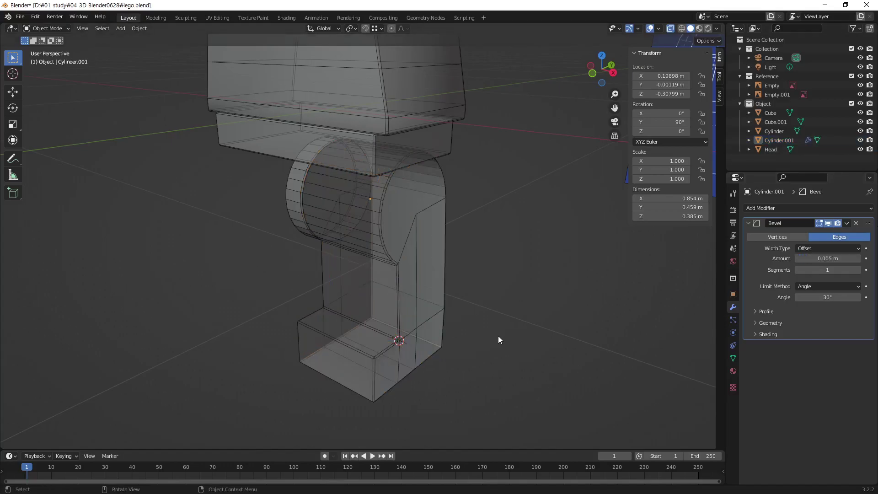
mouse_move(498, 336)
middle_mouse_down()
mouse_move(426, 330)
mouse_move(326, 303)
mouse_move(439, 291)
mouse_move(486, 343)
mouse_move(424, 329)
middle_mouse_up()
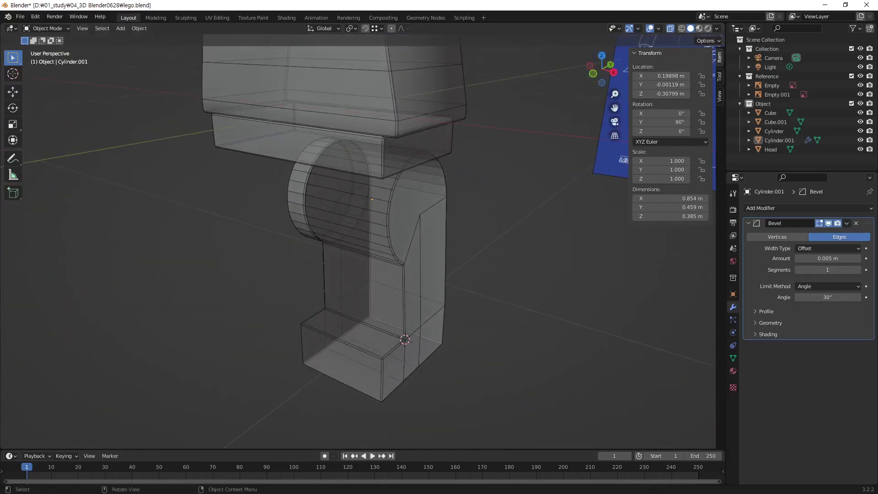
- Check a bevelled corner vertex in Edit Mode, then apply the Bevel modifier to the mesh
key("Tab")
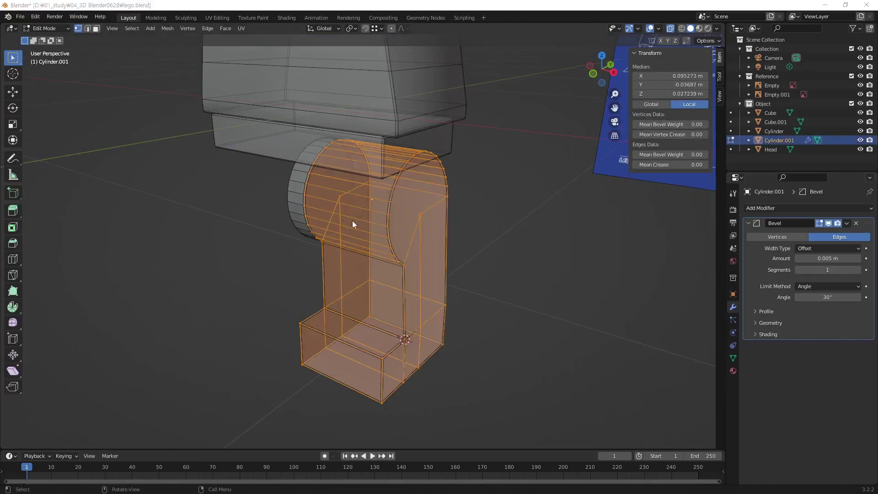
left_click(443, 345)
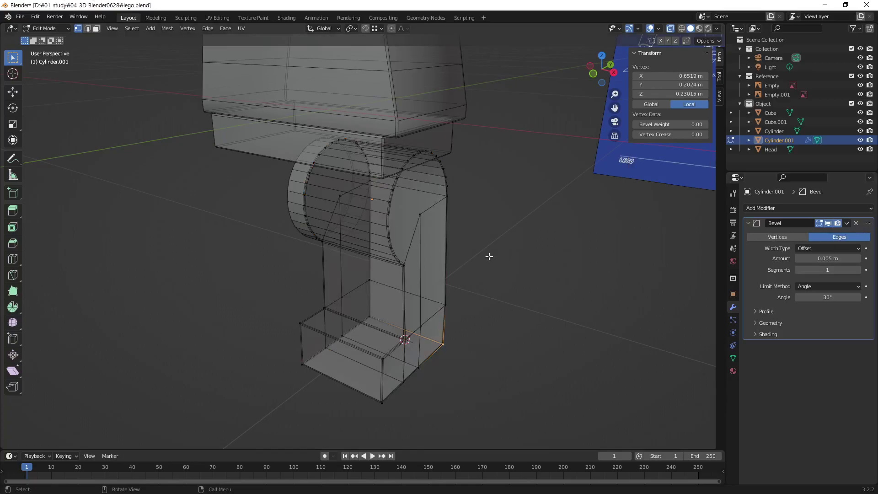
key("Tab")
left_click(846, 223)
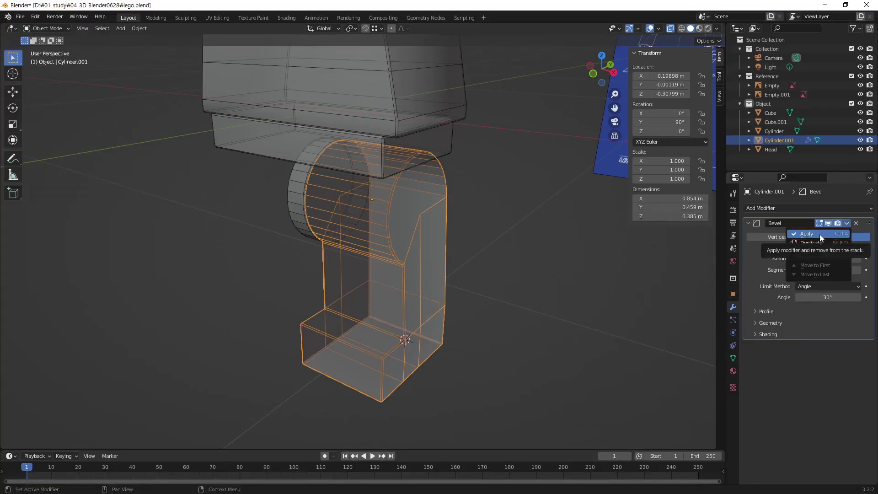
left_click(819, 234)
mouse_move(495, 295)
middle_mouse_down()
mouse_move(332, 262)
mouse_move(518, 272)
mouse_move(571, 263)
mouse_move(548, 260)
middle_mouse_up()
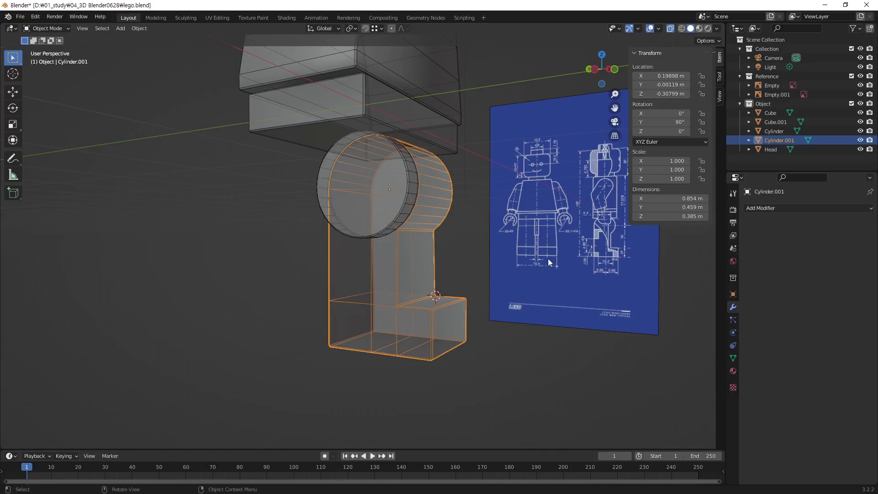
- Show the leg in Left Orthographic, zoomed and centred on the blueprint, then enter Edit Mode
key("ctrl+KP_3")
scroll(498, 283, "up", 2)
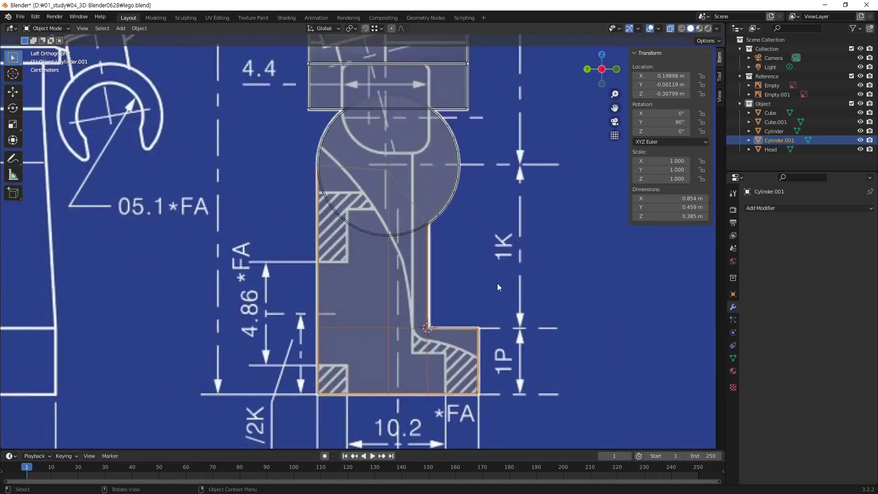
scroll(497, 284, "up", 1)
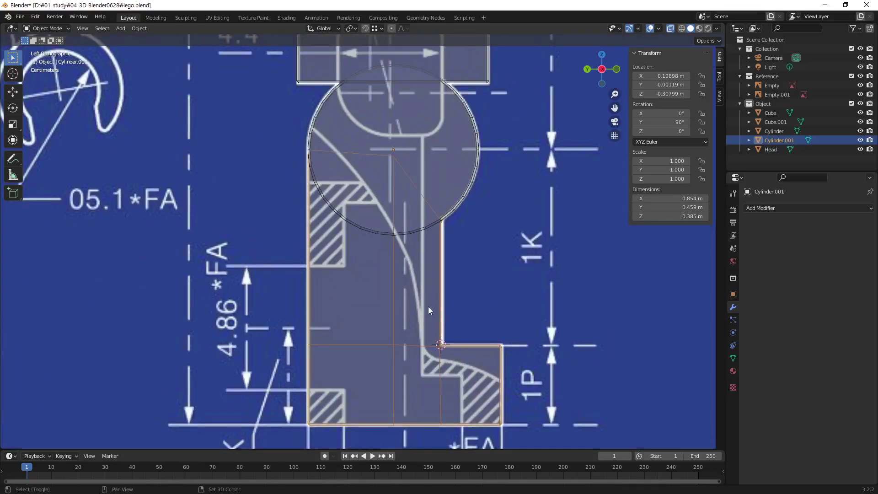
scroll(428, 307, "up", 1)
scroll(376, 257, "up", 1)
middle_click_drag(388, 248, 379, 261, "shift")
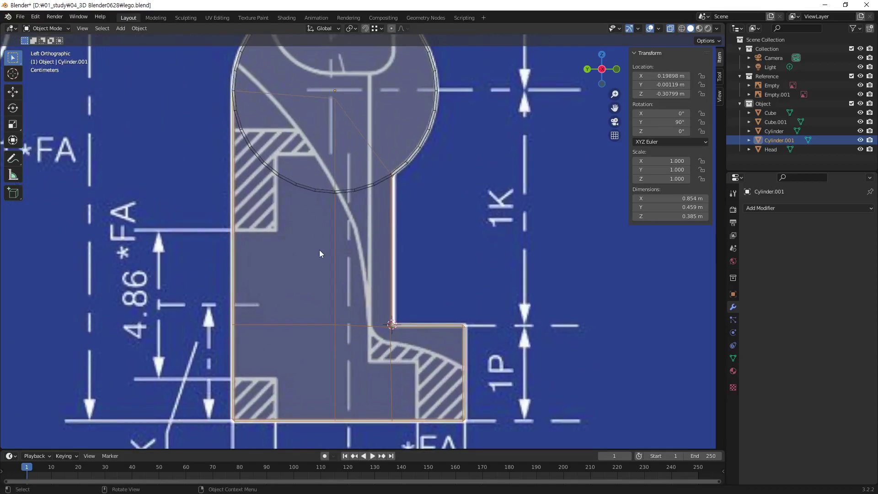
key("Tab")
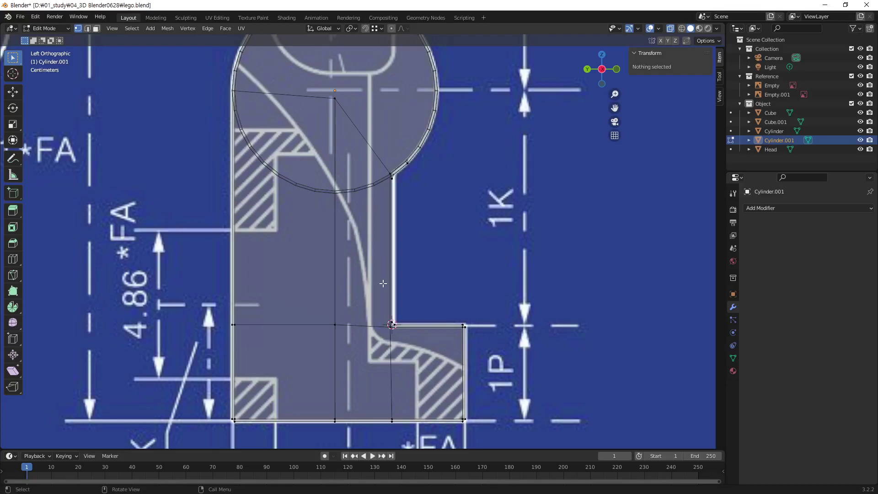
key("ctrl+r")
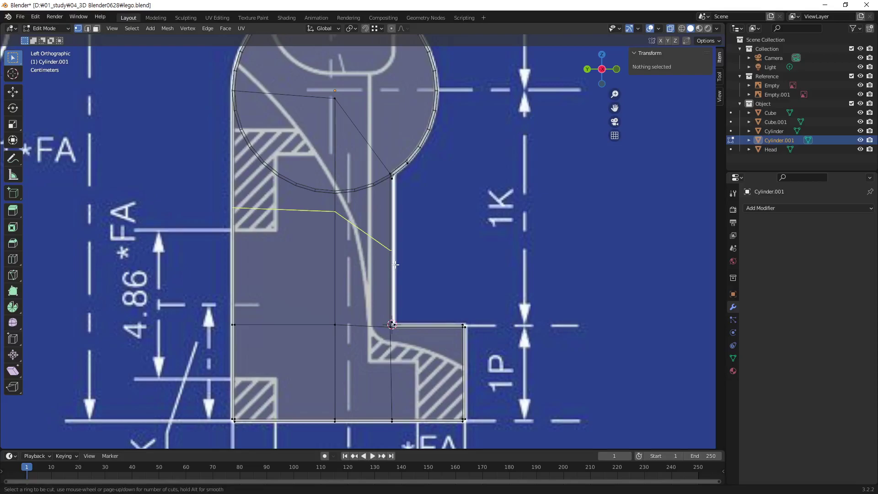
key("Escape")
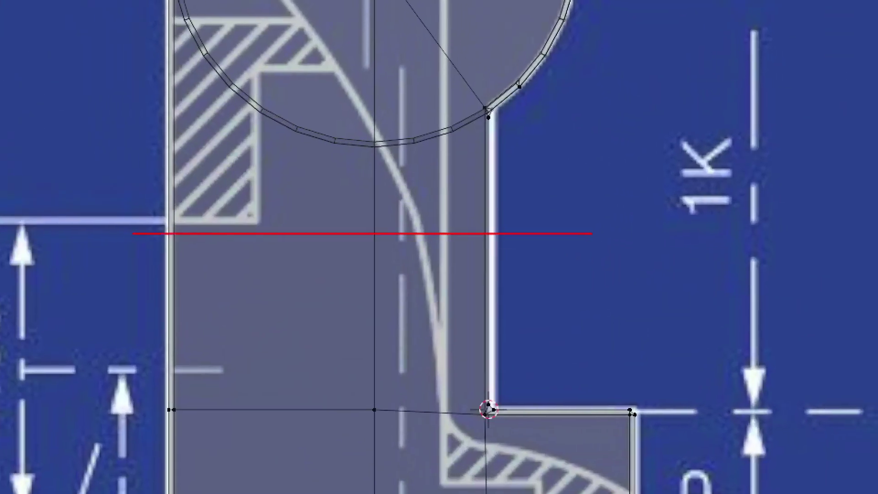
left_click_drag(152, 222, 531, 160)
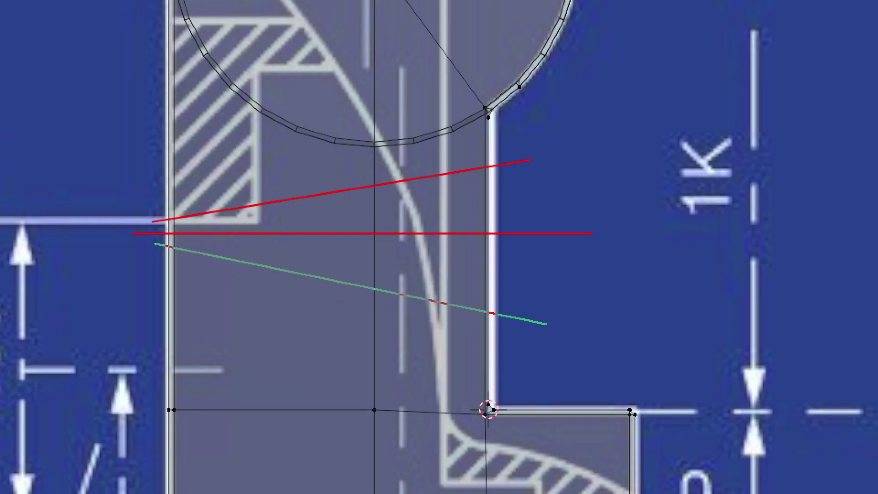
left_click(548, 329)
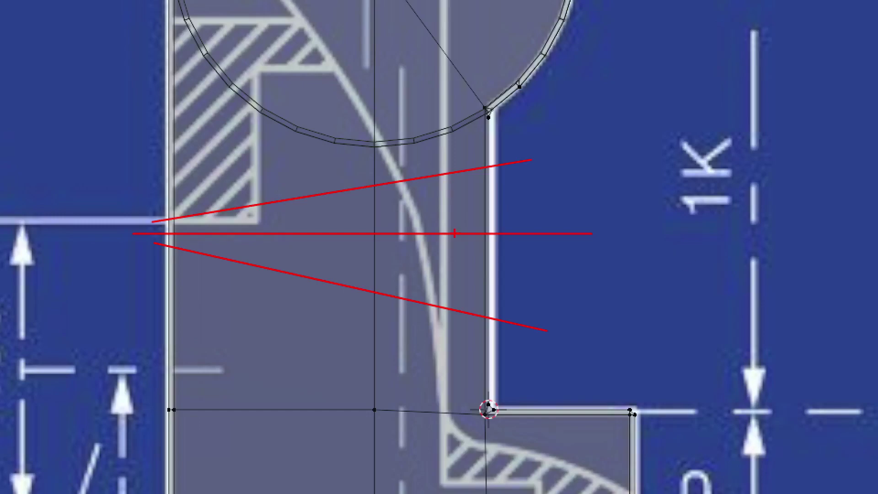
mouse_move(484, 232)
left_mouse_down()
mouse_move(345, 127)
mouse_move(171, 117)
left_mouse_up()
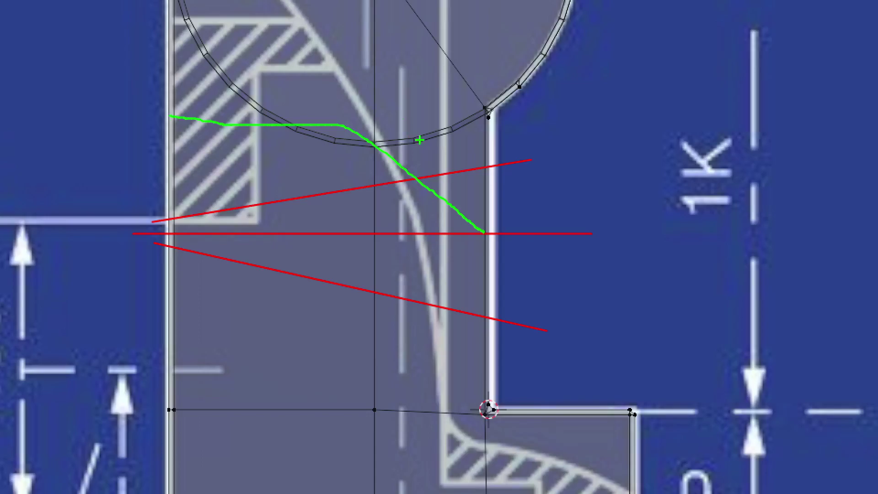
scroll(274, 242, "down", 2)
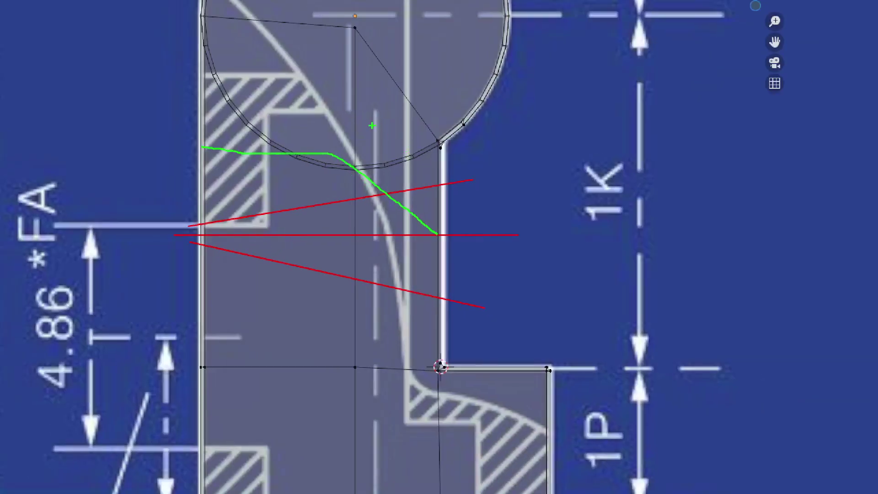
middle_click_drag(424, 142, 420, 166, "shift")
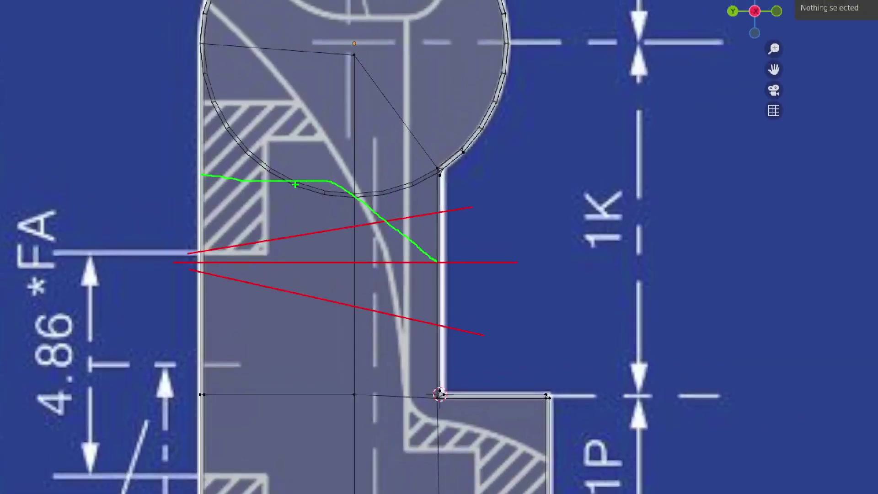
mouse_move(437, 168)
left_mouse_down()
mouse_move(386, 102)
mouse_move(252, 47)
mouse_move(202, 41)
left_mouse_up()
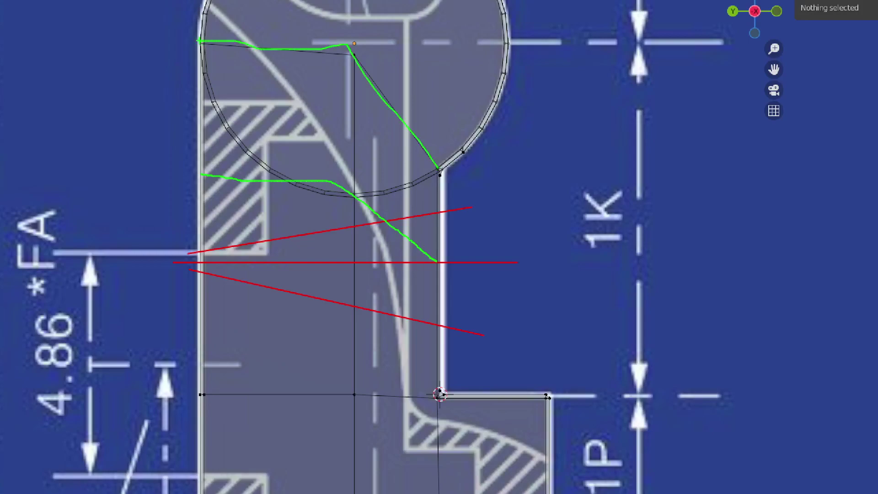
left_click_drag(443, 401, 186, 401)
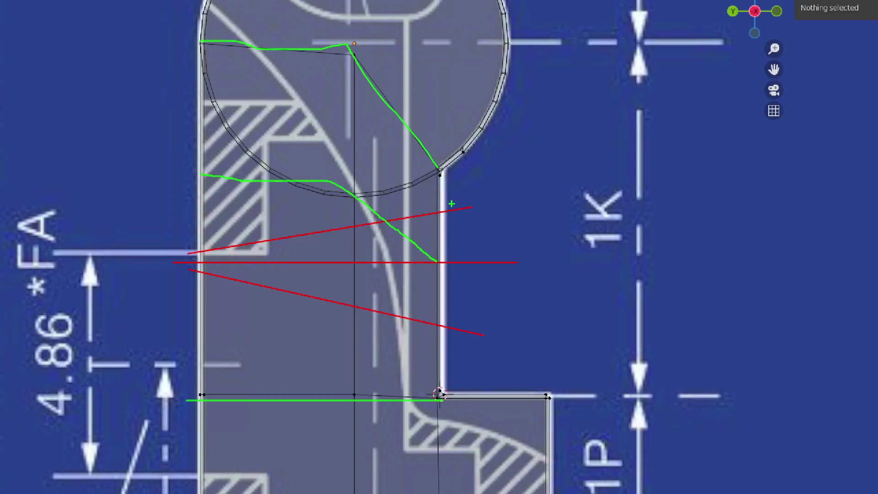
mouse_move(440, 208)
left_mouse_down()
mouse_move(358, 144)
mouse_move(215, 99)
left_mouse_up()
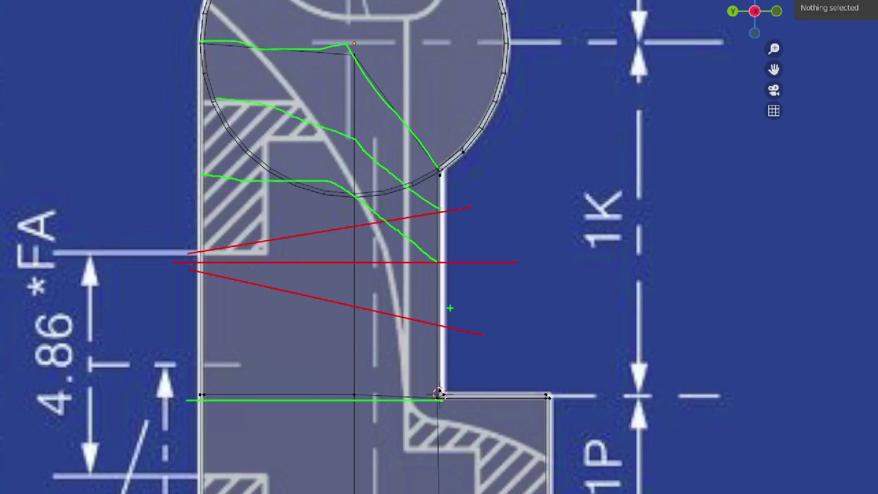
mouse_move(438, 302)
left_mouse_down()
mouse_move(357, 287)
mouse_move(219, 293)
left_mouse_up()
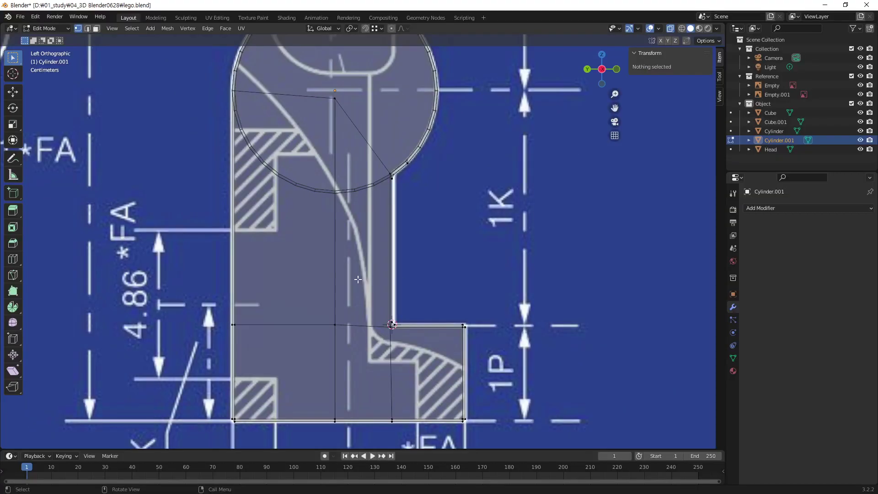
- Knife a horizontal cut-through line across the leg's side
scroll(218, 232, "up", 1)
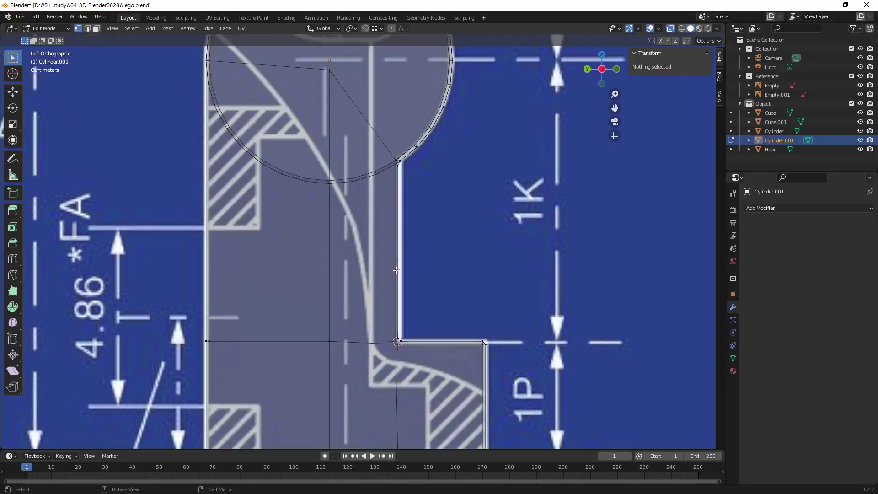
key("k")
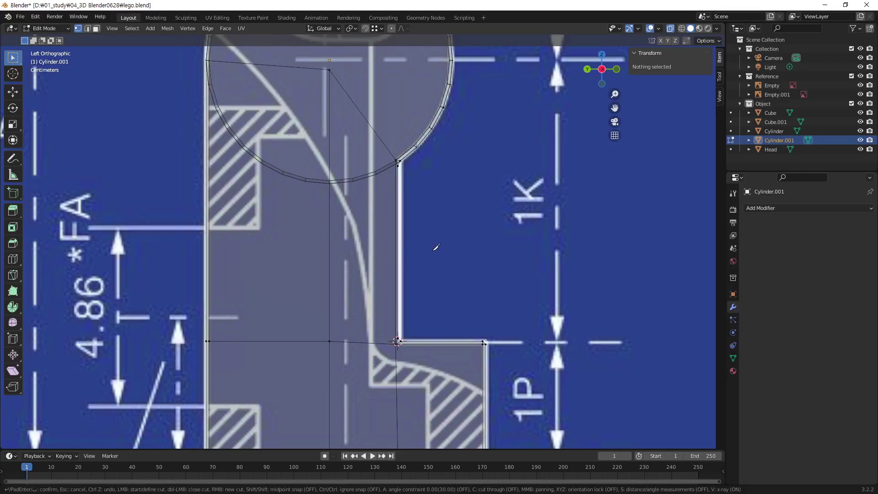
left_click(430, 250)
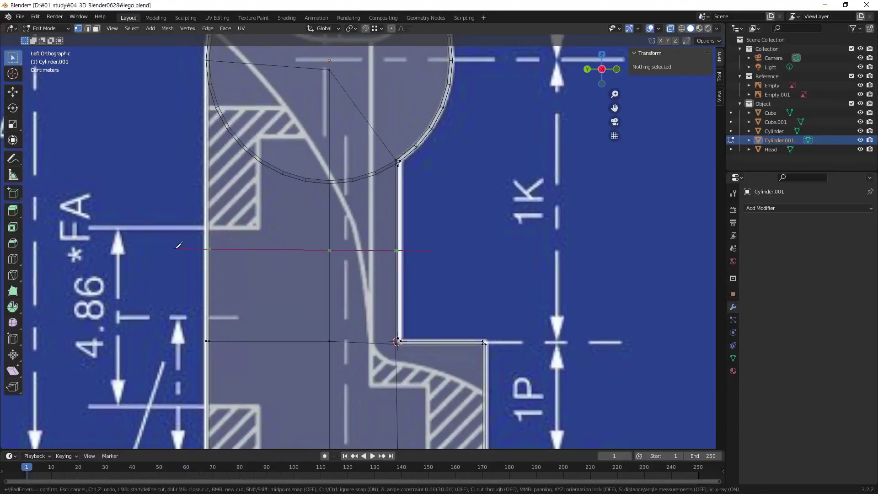
key("c")
key("c")
key("c")
key("c")
left_click(177, 248)
key("Return")
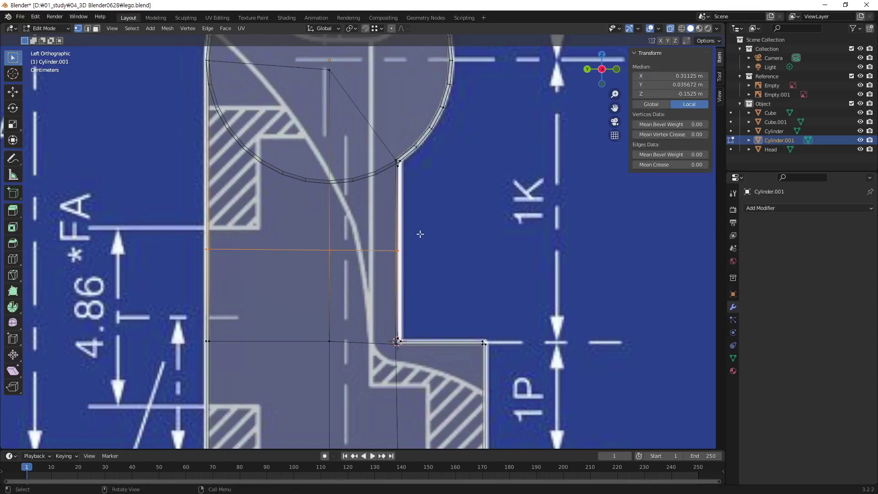
- Add a second, higher horizontal cut-through line, then deselect and inspect the new edges in perspective
left_click(416, 214)
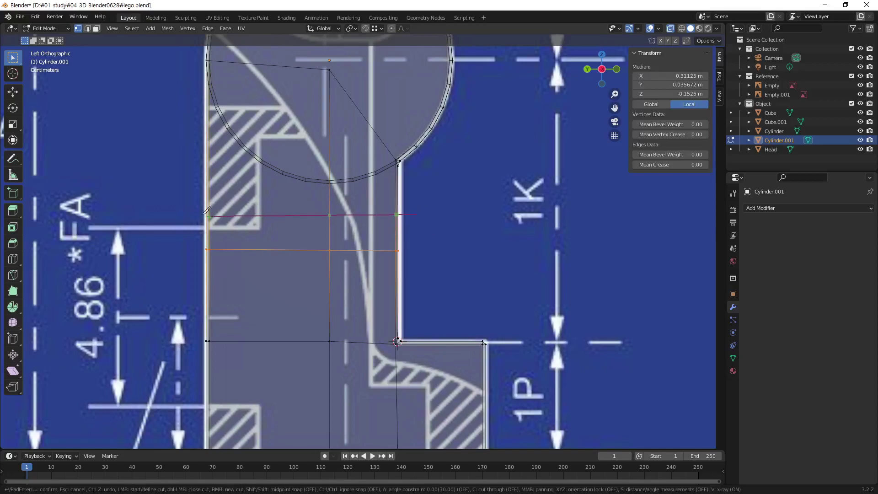
key("c")
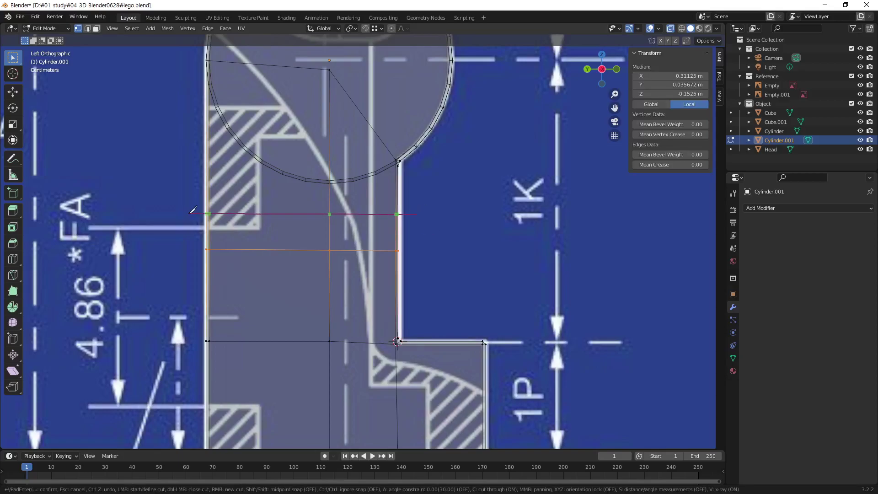
left_click(189, 212)
key("Return")
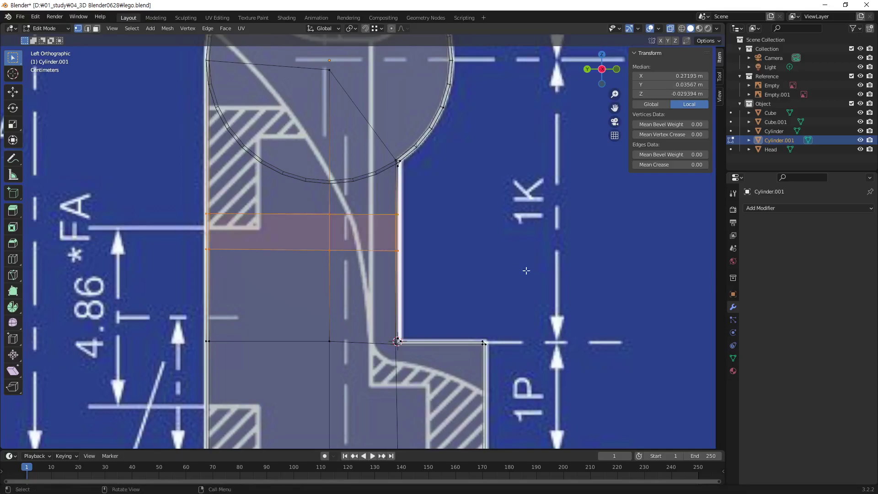
key("alt+a")
mouse_move(387, 210)
middle_mouse_down()
mouse_move(304, 212)
mouse_move(330, 210)
mouse_move(372, 251)
middle_mouse_up()
left_click_drag(251, 229, 379, 270)
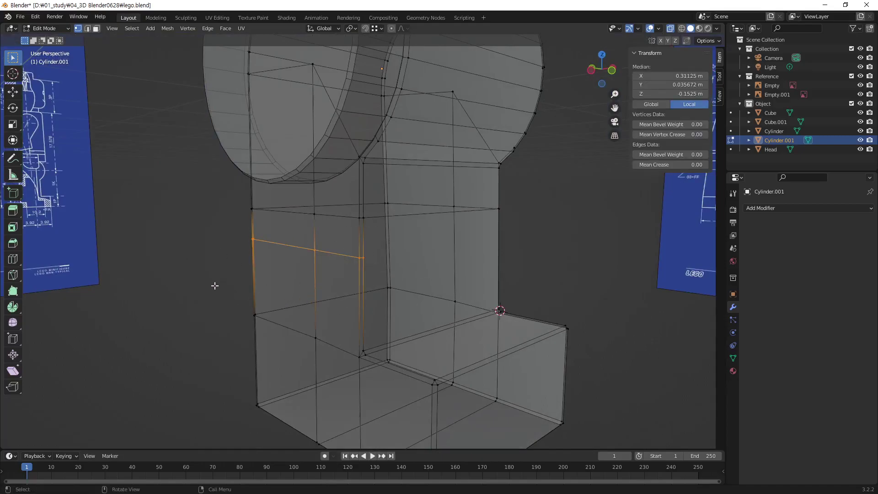
key("alt+a")
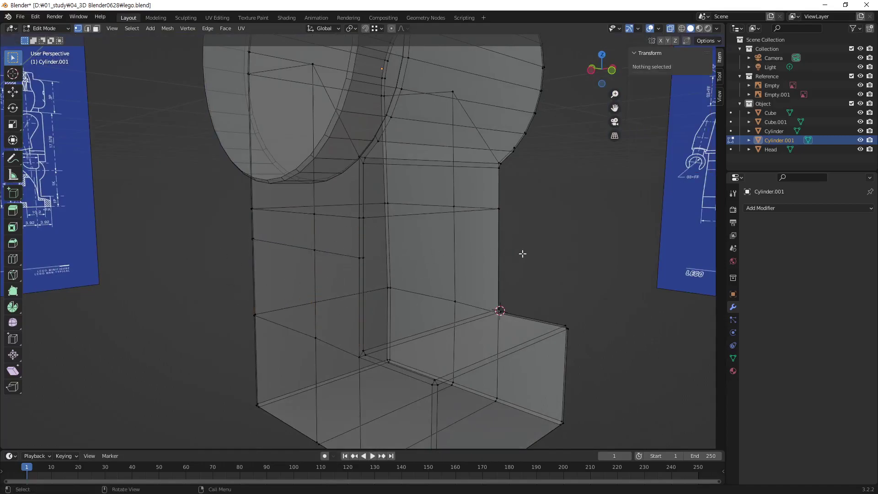
- Undo both horizontal cuts, return to Left Orthographic with edge select, and exit to Object Mode
mouse_move(523, 253)
middle_mouse_down()
mouse_move(375, 263)
mouse_move(320, 335)
mouse_move(533, 319)
mouse_move(523, 325)
middle_mouse_up()
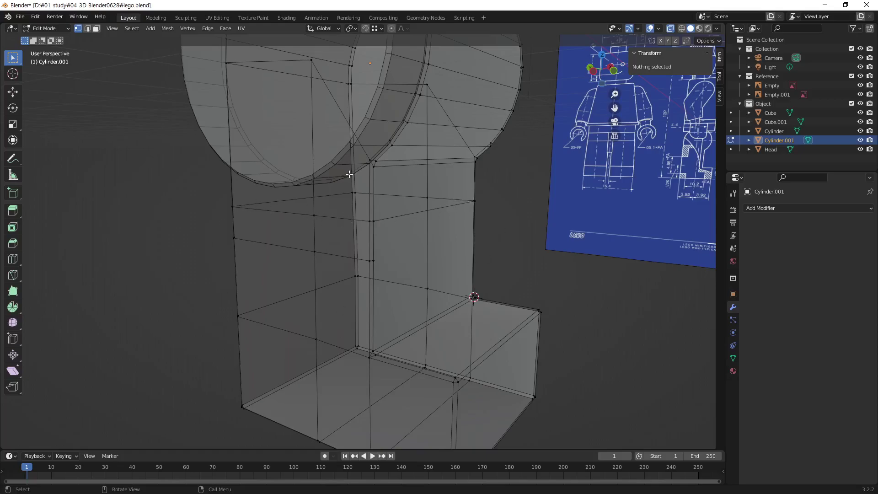
key("ctrl+z")
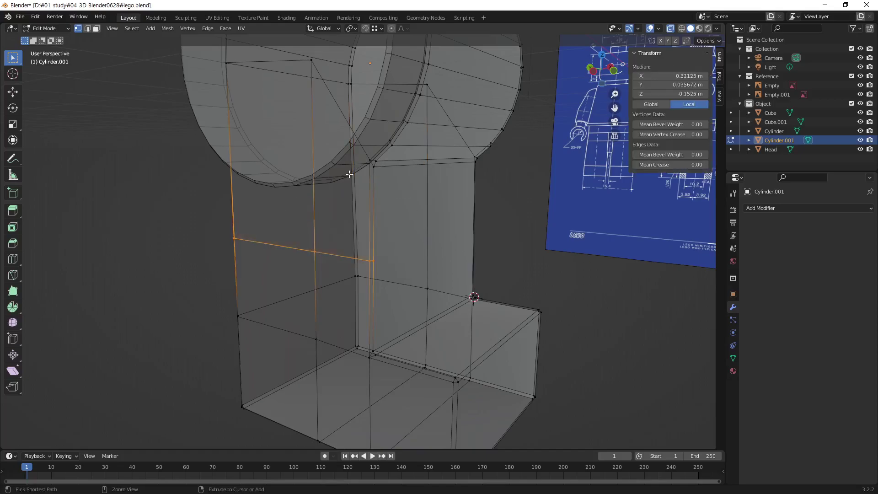
key("ctrl+z")
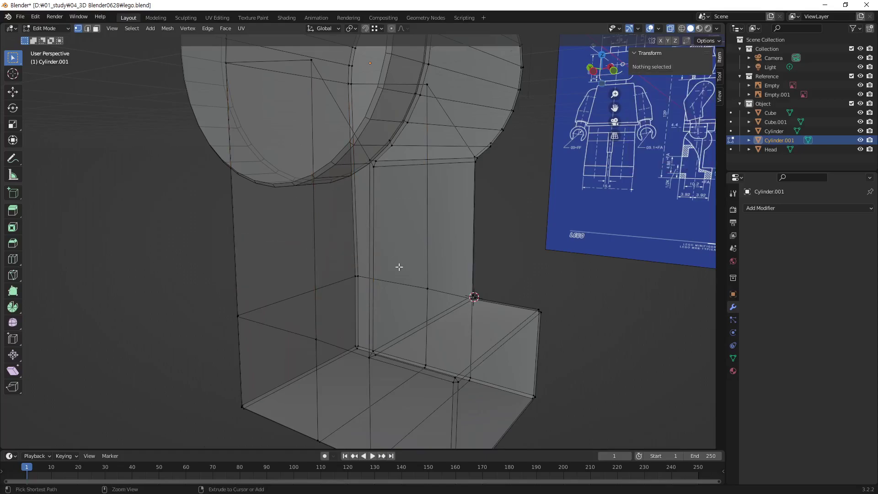
key("ctrl+KP_3")
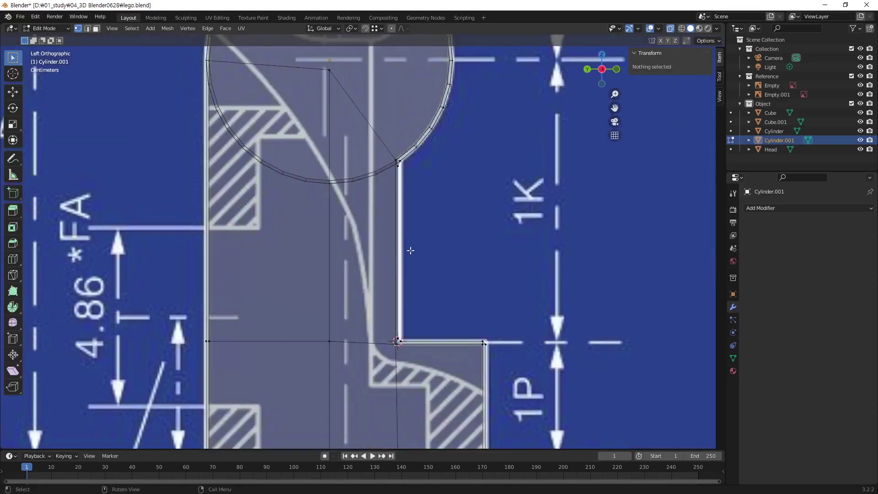
key("2")
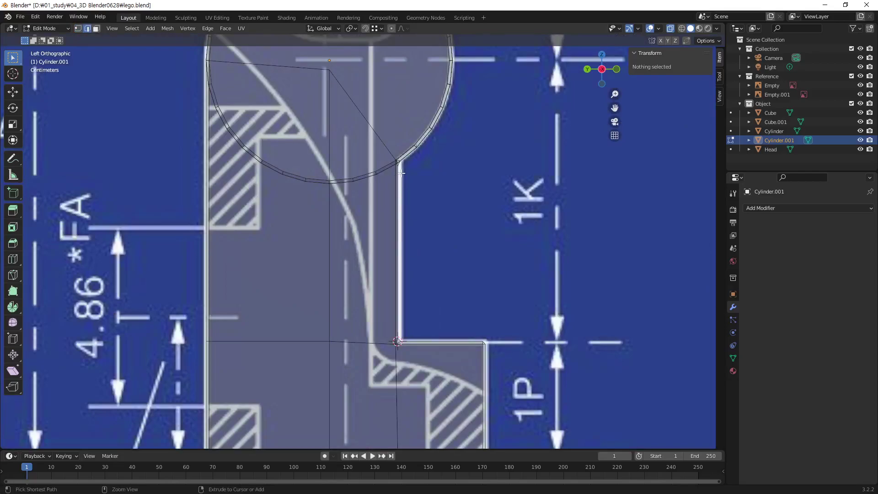
key("Tab")
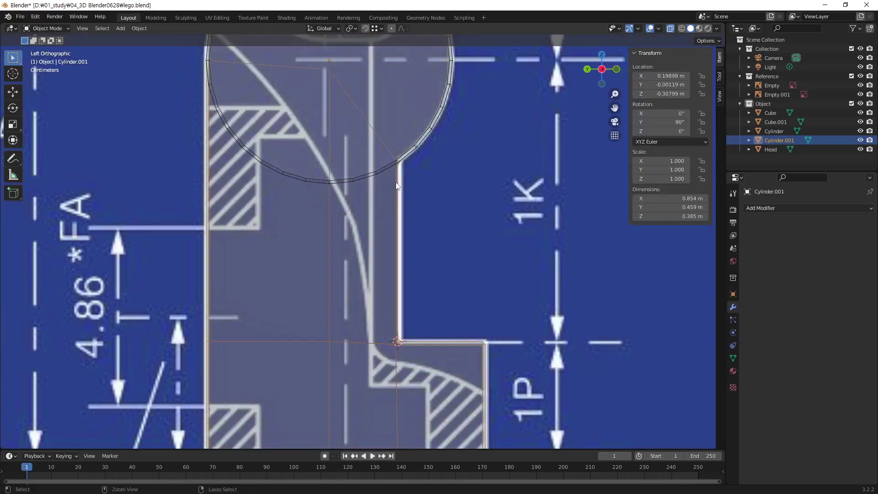
- Re-enter Edit Mode and knife a horizontal line across the leg's side
key("Tab")
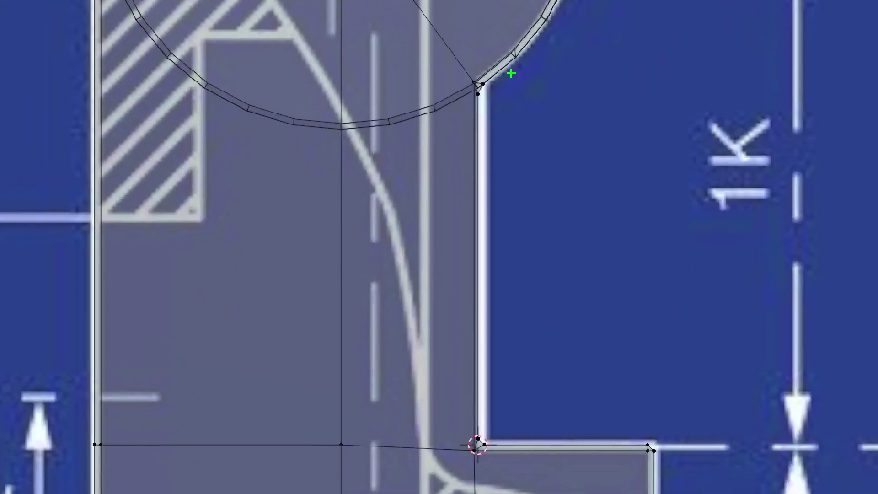
mouse_move(480, 82)
left_mouse_down()
mouse_move(266, 196)
mouse_move(85, 445)
left_mouse_up()
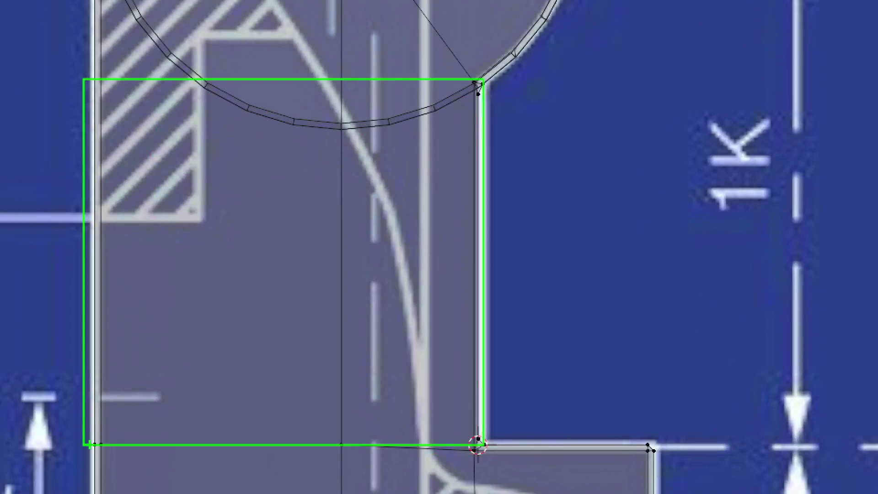
key("k")
left_click(505, 256)
left_click(70, 255)
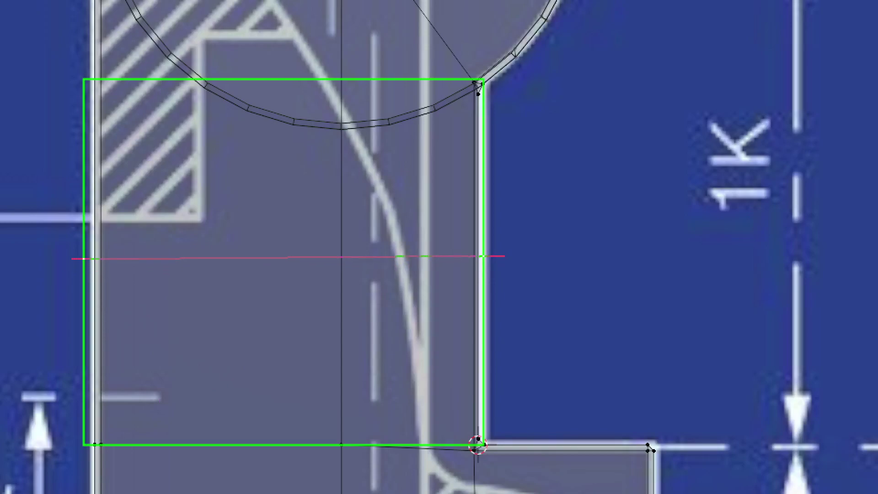
key("Return")
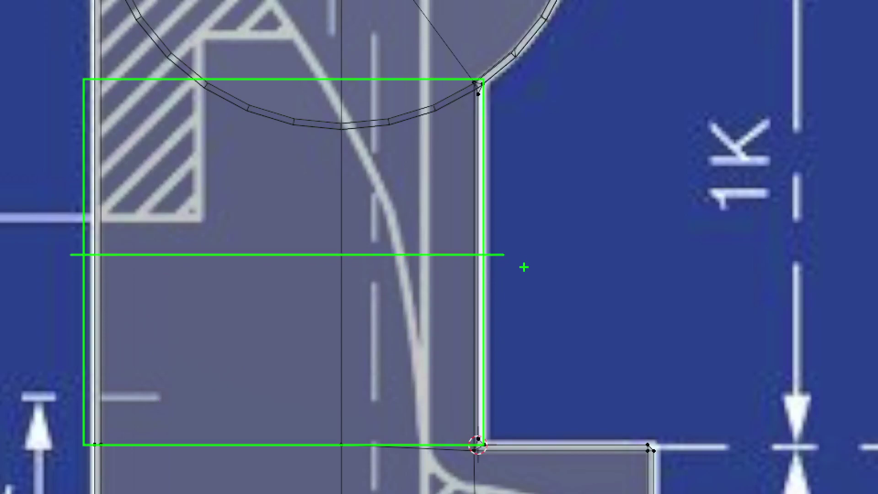
- Knife two diagonal lines fanning across the leg's side
key("k")
left_click(515, 160)
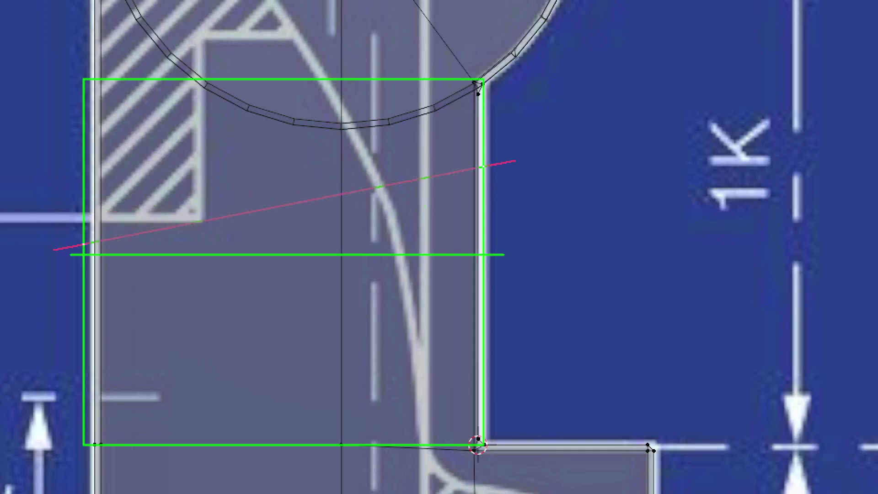
key("Return")
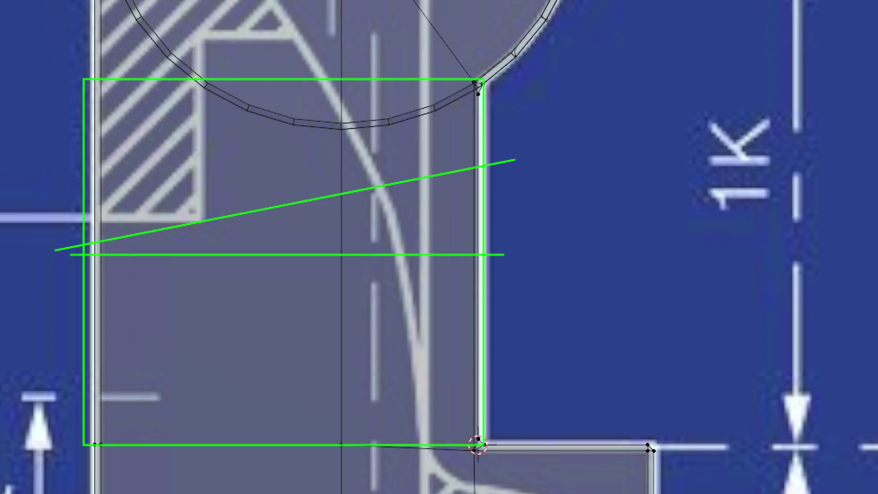
key("k")
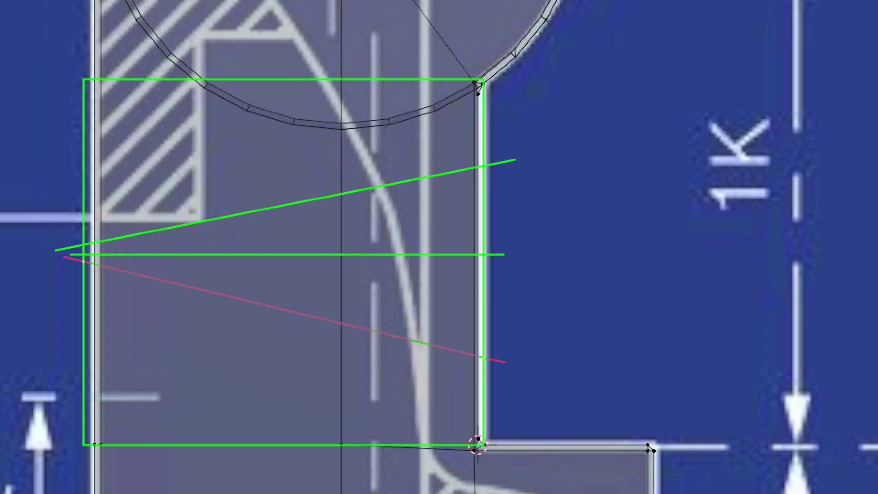
left_click(53, 257)
key("Return")
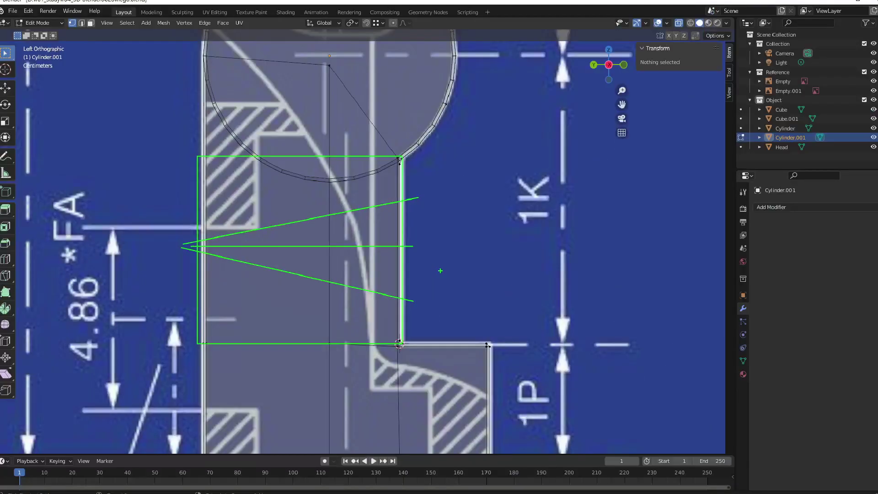
- Cut a horizontal cut-through line across the leg, then start a rising slanted cut
key("Return")
key("k")
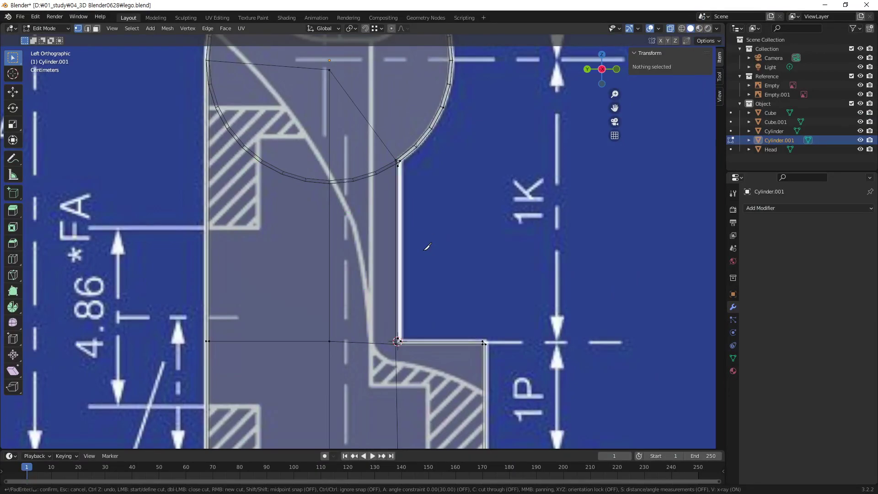
left_click(425, 250)
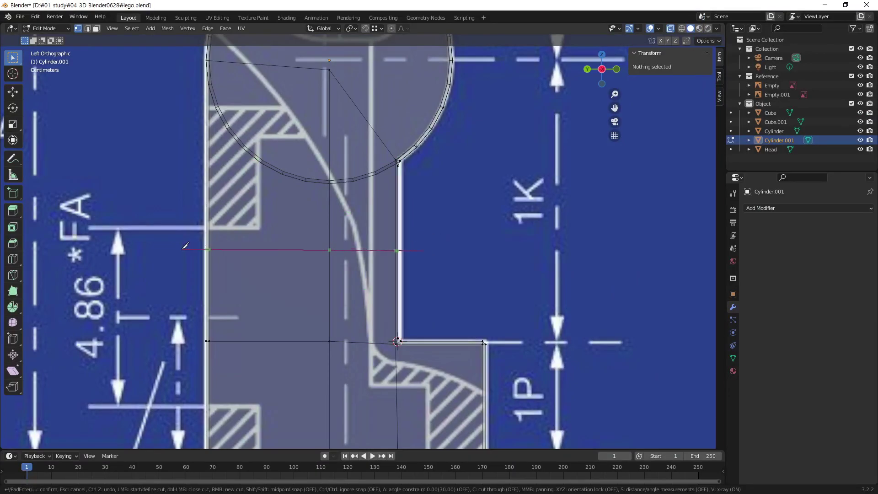
key("c")
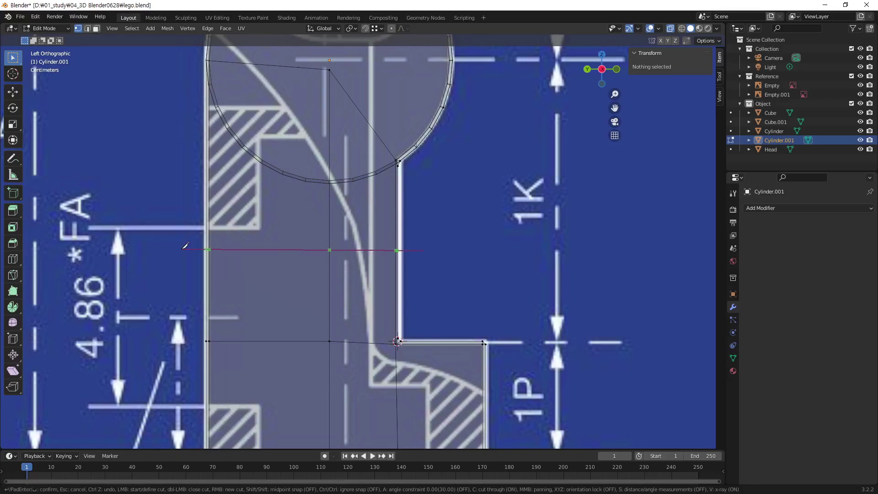
left_click(185, 245)
key("Return")
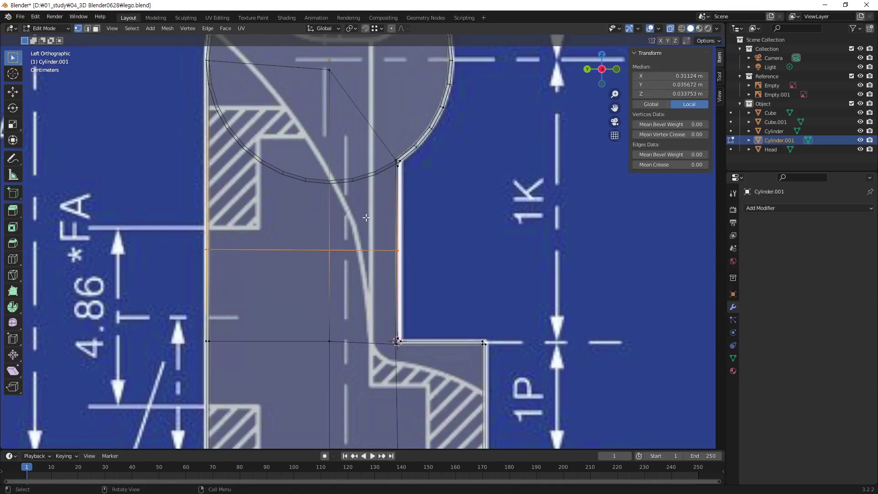
key("k")
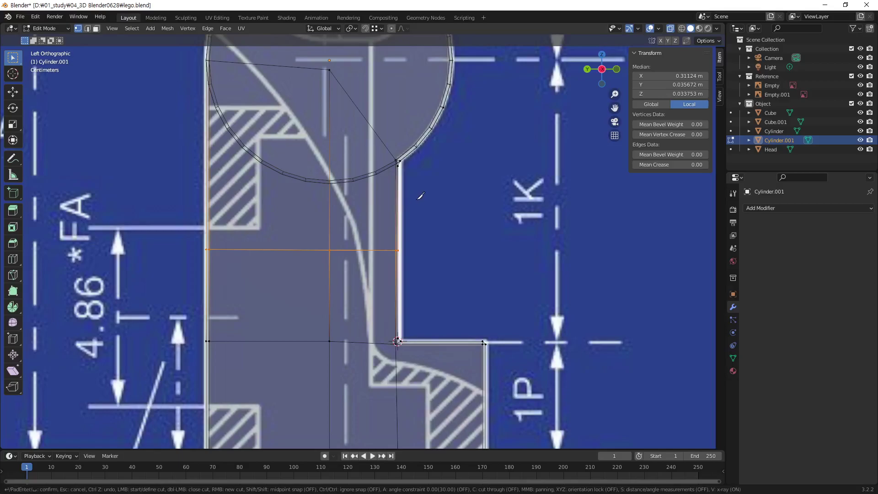
left_click(416, 199)
- Finish the upper slanted cut-through at the horizontal cut's left end
left_click(193, 247)
key("ctrl+z")
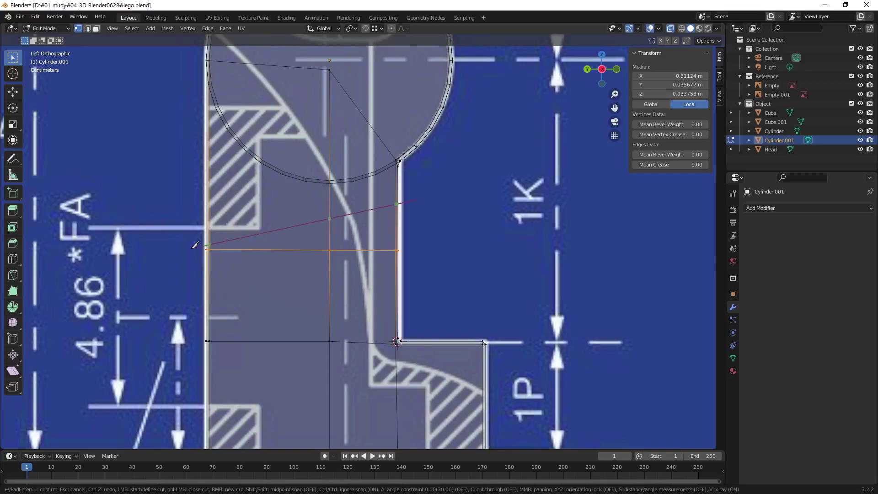
key("c")
left_click(194, 245)
key("Return")
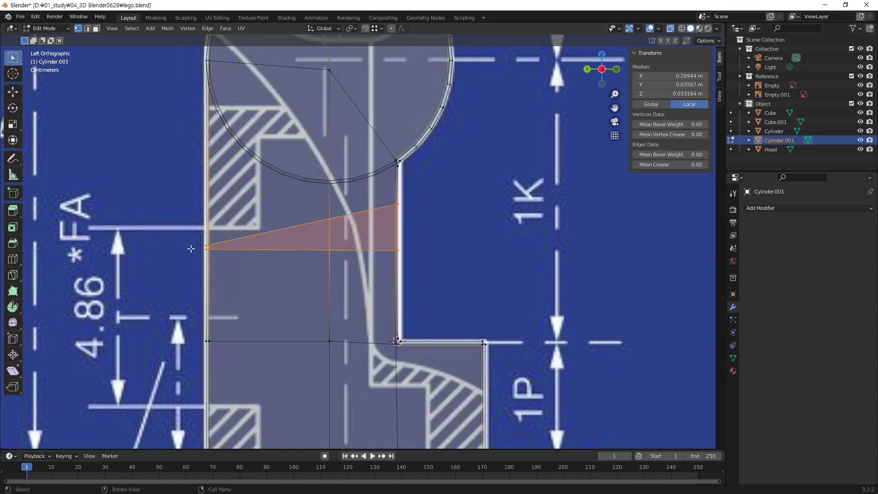
- Add the lower slanted cut-through to the same left tip, then deselect and orbit to inspect
key("k")
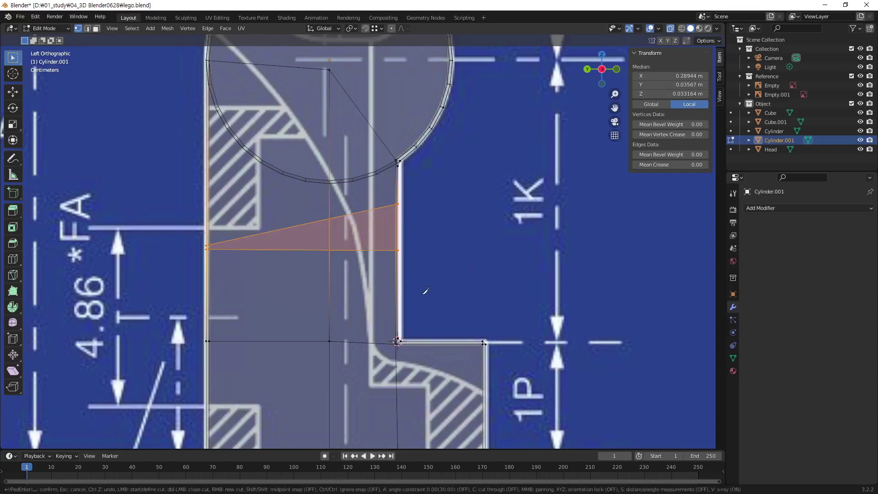
left_click(396, 300)
key("c")
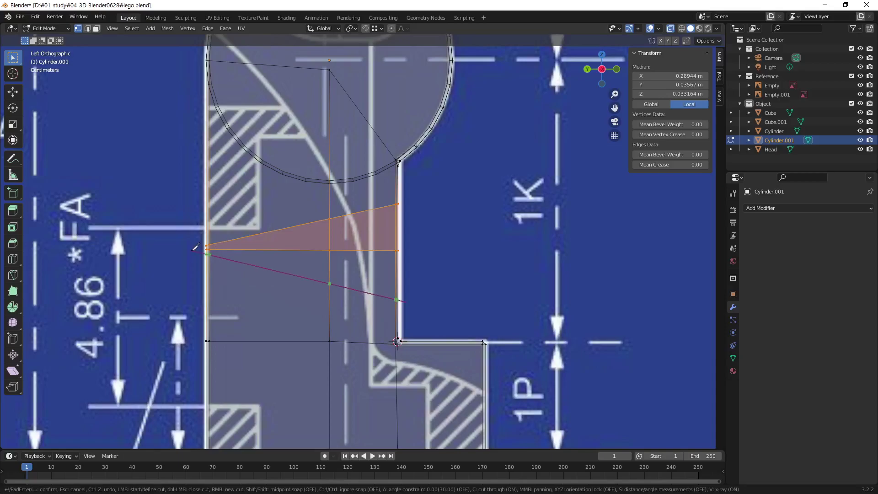
left_click(196, 248)
key("Return")
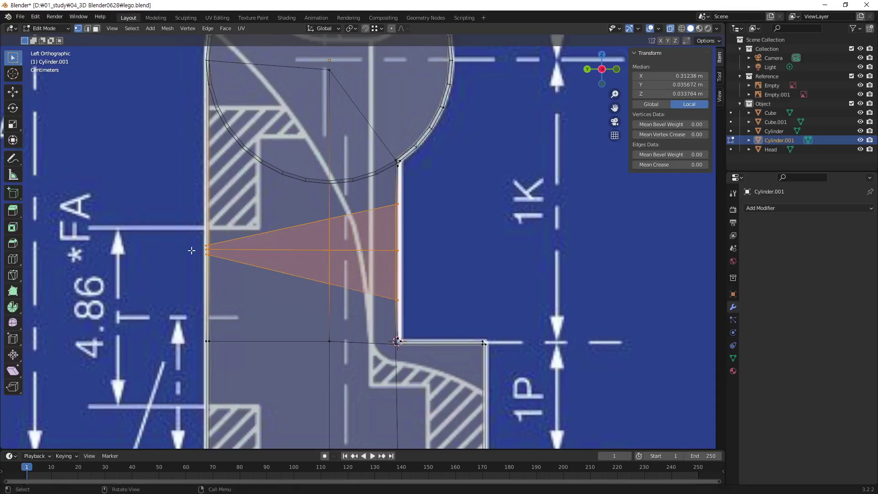
left_click(470, 268)
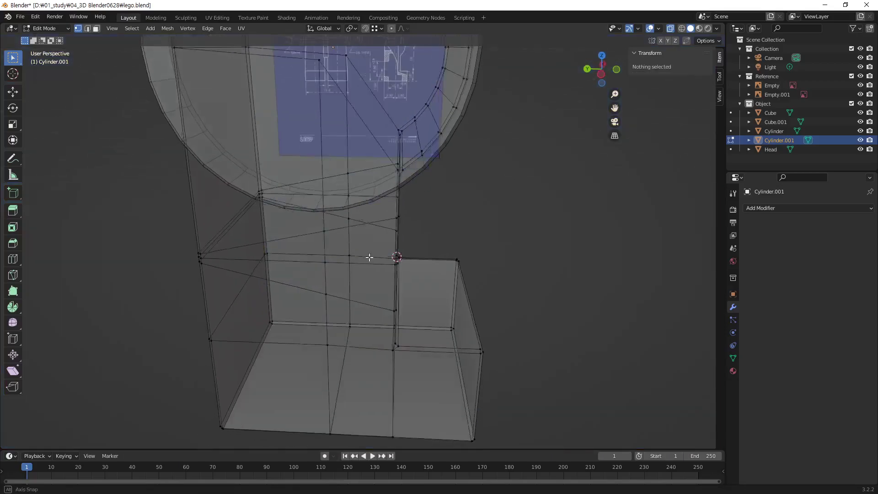
mouse_move(471, 267)
middle_mouse_down()
mouse_move(339, 225)
mouse_move(339, 247)
middle_mouse_up()
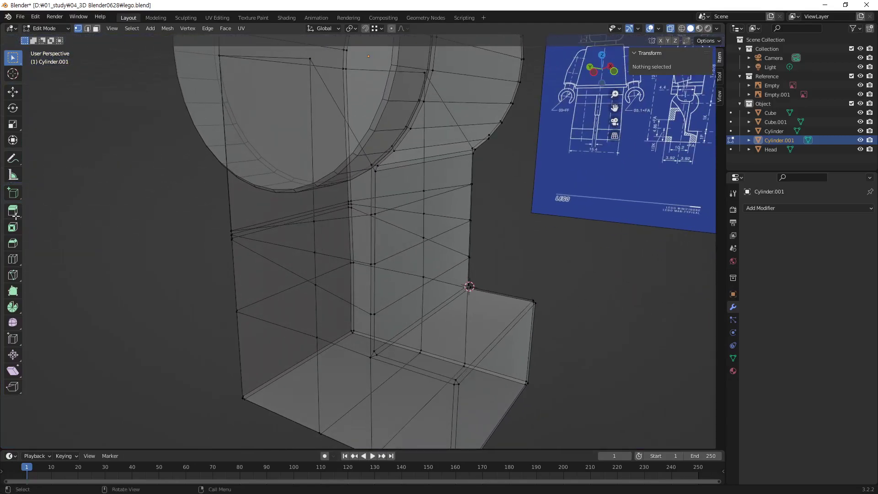